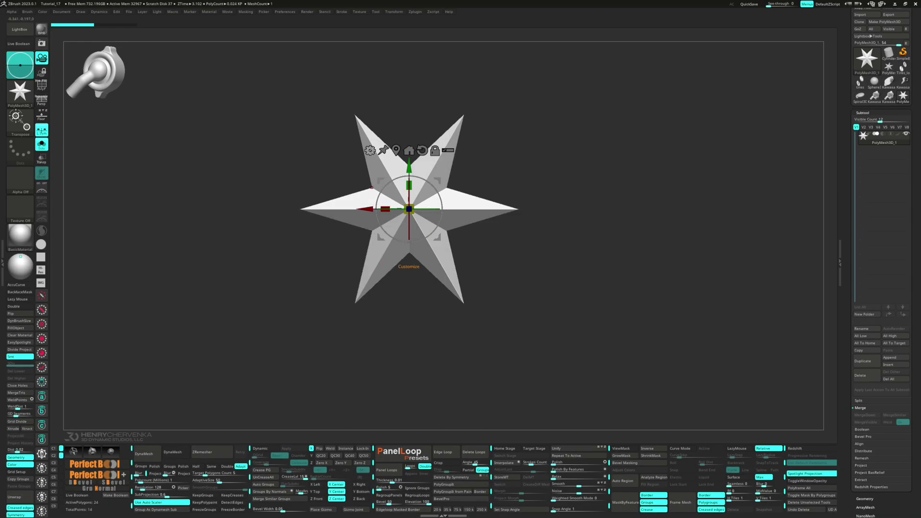
# Convert the star mesh into a cylinder primitive and adjust its proportions to a short, wide body
pyautogui.click(370, 150)
pyautogui.click(459, 150)
pyautogui.moveTo(346, 222); pyautogui.dragTo(347, 232)
pyautogui.press('w')
pyautogui.moveTo(479, 295); pyautogui.dragTo(472, 298)
pyautogui.moveTo(433, 209); pyautogui.dragTo(387, 214)
# With the ZModeler brush and polyframe shown, insert a single edge loop around the cylinder's side
pyautogui.press('q')
pyautogui.press('b')
pyautogui.press('z')
pyautogui.press('m')
pyautogui.hotkey('shift', 'f')
pyautogui.press('f')
pyautogui.press('space')
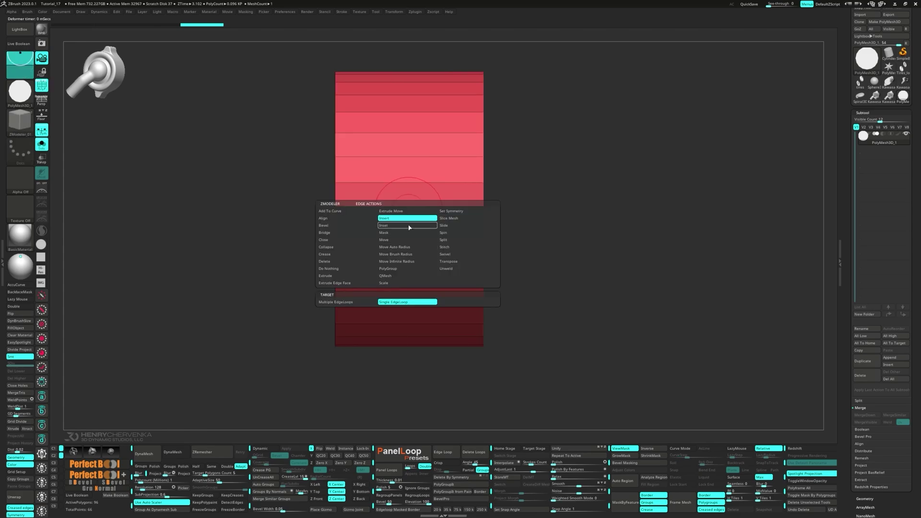
pyautogui.click(426, 209)
pyautogui.moveTo(427, 209); pyautogui.dragTo(416, 209)
# Mark the polygons on the rear half of the cylinder's side and extrude them outward as mirrored lugs
pyautogui.moveTo(419, 209); pyautogui.dragTo(358, 209, button='right')
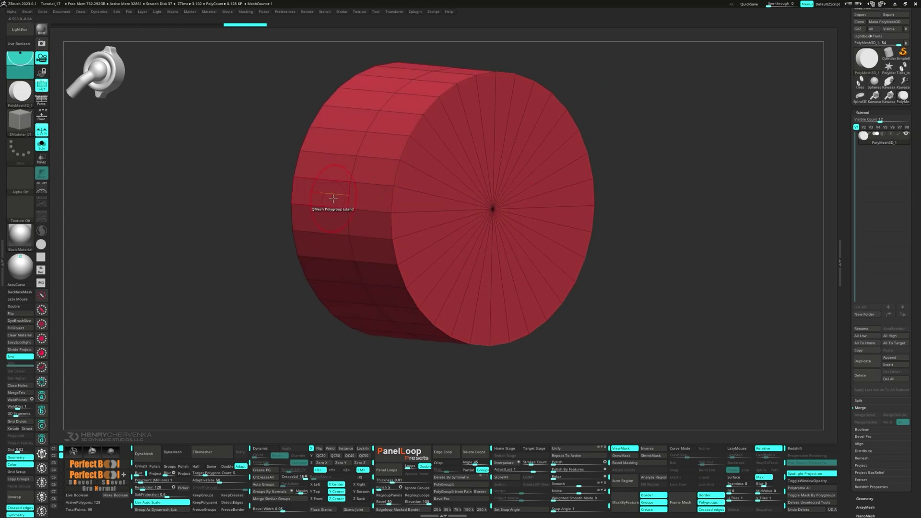
pyautogui.press('space')
pyautogui.keyDown('alt'); pyautogui.moveTo(328, 194); pyautogui.dragTo(323, 212); pyautogui.keyUp('alt')
pyautogui.moveTo(323, 213)
pyautogui.keyDown('shift'); pyautogui.mouseDown(button='right')
pyautogui.moveTo(311, 211)
pyautogui.moveTo(326, 212)
pyautogui.mouseUp(button='right'); pyautogui.keyUp('shift')
pyautogui.moveTo(326, 211); pyautogui.dragTo(296, 209)
# Slide the complete edge loop at the lug to reshape it, using ZModeler's edge Slide action
pyautogui.keyDown('shift'); pyautogui.moveTo(295, 209); pyautogui.dragTo(343, 220, button='right'); pyautogui.keyUp('shift')
pyautogui.press('space')
pyautogui.click(349, 191)
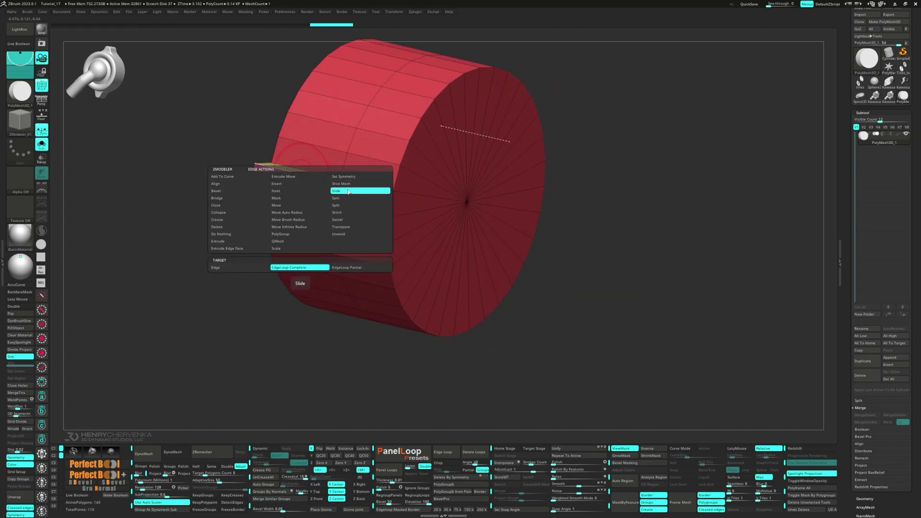
pyautogui.moveTo(289, 177); pyautogui.dragTo(291, 221)
# Crease the edges of the side lug so they stay sharp in the smoothed preview
pyautogui.moveTo(292, 220)
pyautogui.mouseDown(button='right')
pyautogui.moveTo(309, 139)
pyautogui.moveTo(316, 192)
pyautogui.mouseUp(button='right')
pyautogui.press('space')
pyautogui.click(231, 224)
pyautogui.click(297, 181)
pyautogui.click(314, 139)
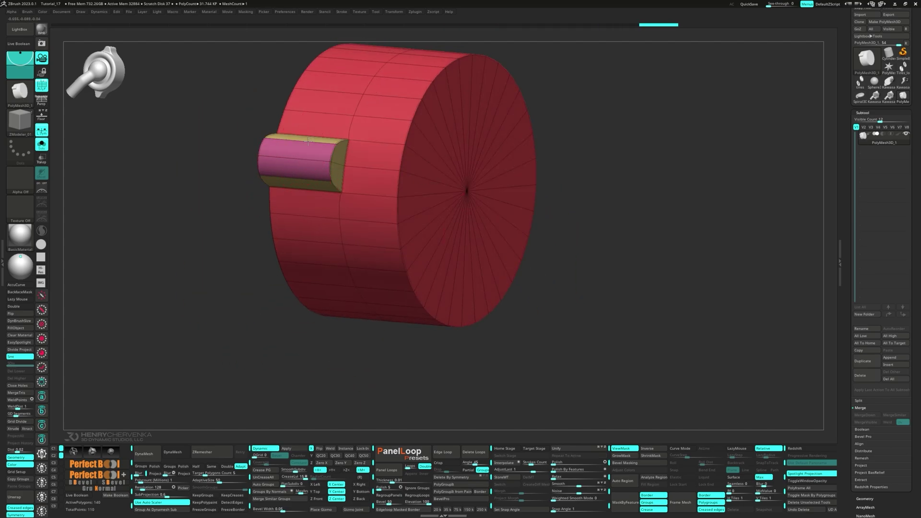
pyautogui.moveTo(322, 149); pyautogui.dragTo(283, 161, button='right')
pyautogui.click(284, 163)
pyautogui.moveTo(350, 211)
pyautogui.mouseDown(button='right')
pyautogui.moveTo(376, 269)
pyautogui.moveTo(334, 264)
pyautogui.moveTo(352, 264)
pyautogui.moveTo(341, 250)
pyautogui.mouseUp(button='right')
# Inset the cylinder's front cap to form a ring around a smaller central disc
pyautogui.press('space')
pyautogui.click(333, 263)
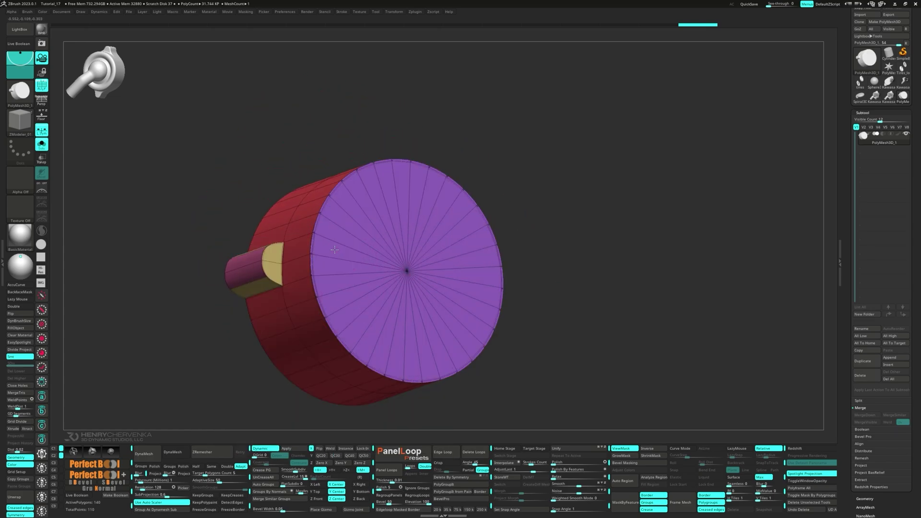
pyautogui.hotkey('shift', 'd')
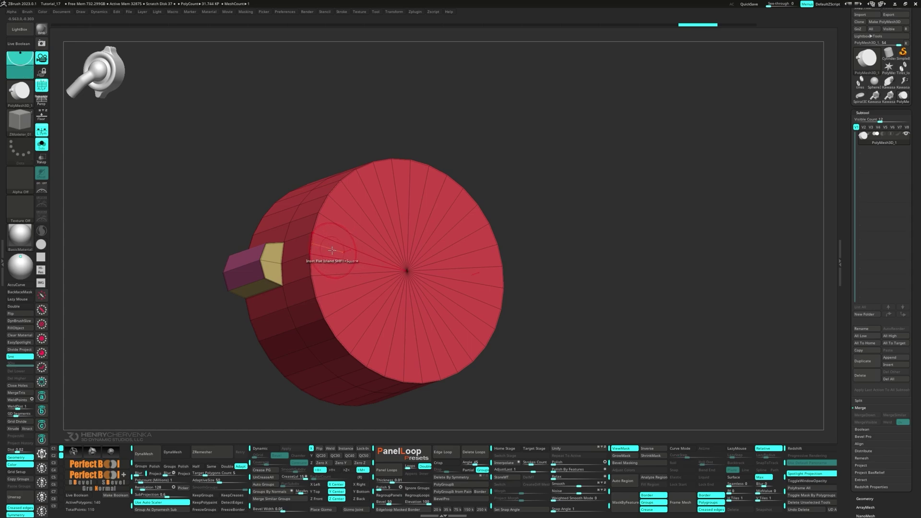
pyautogui.press('d')
pyautogui.press('space')
pyautogui.click(297, 424)
pyautogui.hotkey('shift', 'd')
pyautogui.moveTo(333, 252); pyautogui.dragTo(356, 251)
# Push the central disc of the front cap into the body to form a shallow recess
pyautogui.press('space')
pyautogui.click(346, 294)
pyautogui.click(398, 371)
pyautogui.moveTo(367, 250); pyautogui.dragTo(346, 257)
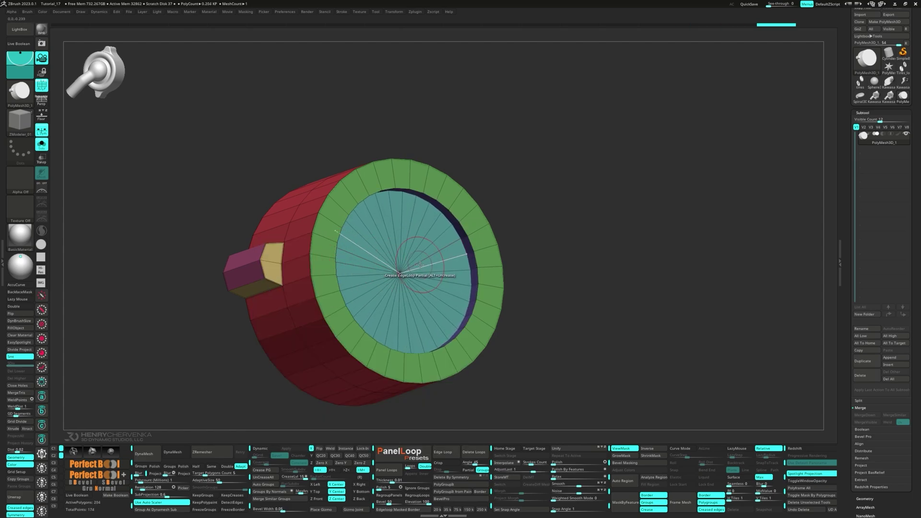
# Remove the recessed disc and close the opening with a convex domed cap using ZModeler's Close action
pyautogui.keyDown('ctrl'); pyautogui.keyDown('shift'); pyautogui.click(399, 271); pyautogui.keyUp('shift'); pyautogui.keyUp('ctrl')
pyautogui.keyDown('ctrl'); pyautogui.keyDown('shift'); pyautogui.moveTo(609, 297); pyautogui.dragTo(610, 302); pyautogui.keyUp('shift'); pyautogui.keyUp('ctrl')
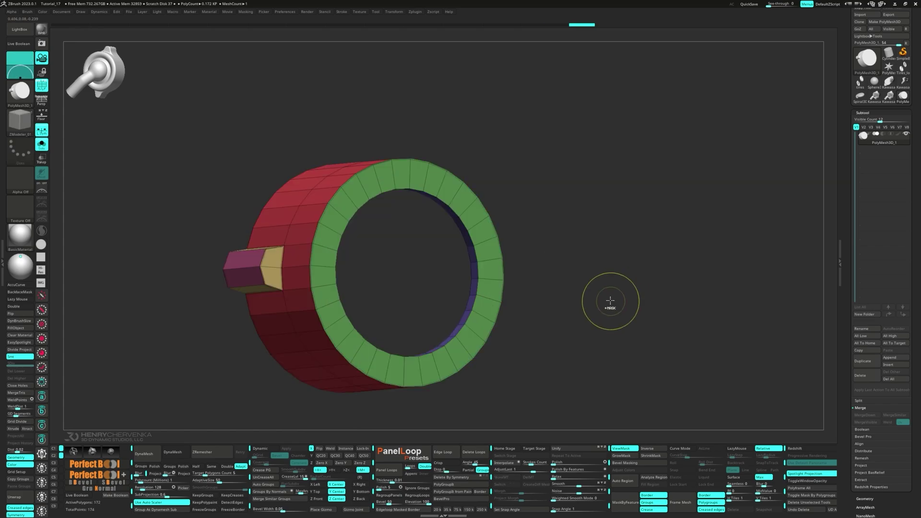
pyautogui.press('space')
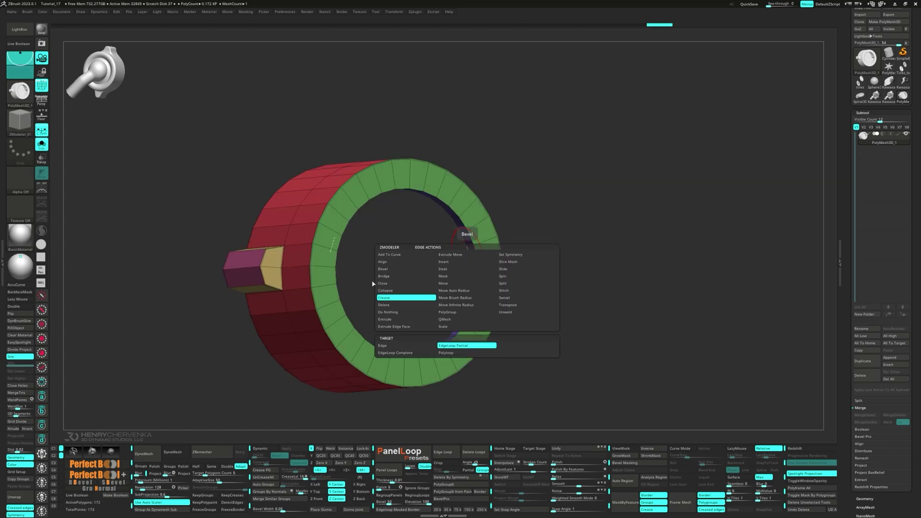
pyautogui.click(387, 284)
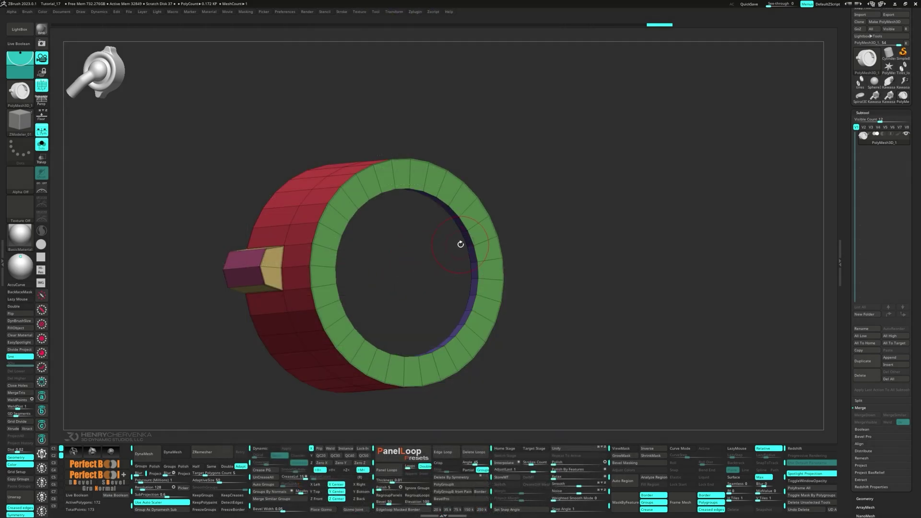
pyautogui.moveTo(461, 241); pyautogui.dragTo(455, 248)
# Delete the surplus edge loop near the outer edge of the dome with the single-edge-loop Insert action
pyautogui.moveTo(455, 248); pyautogui.dragTo(335, 287, button='right')
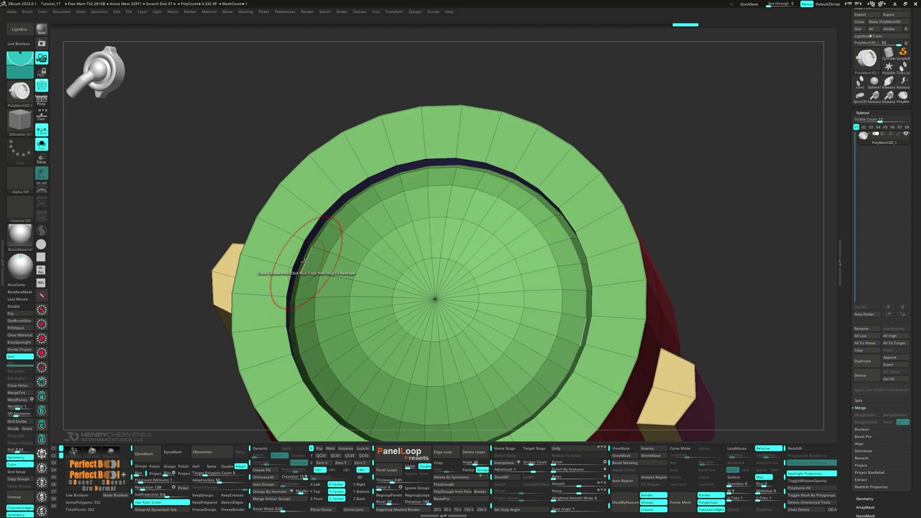
pyautogui.press('space')
pyautogui.click(292, 265)
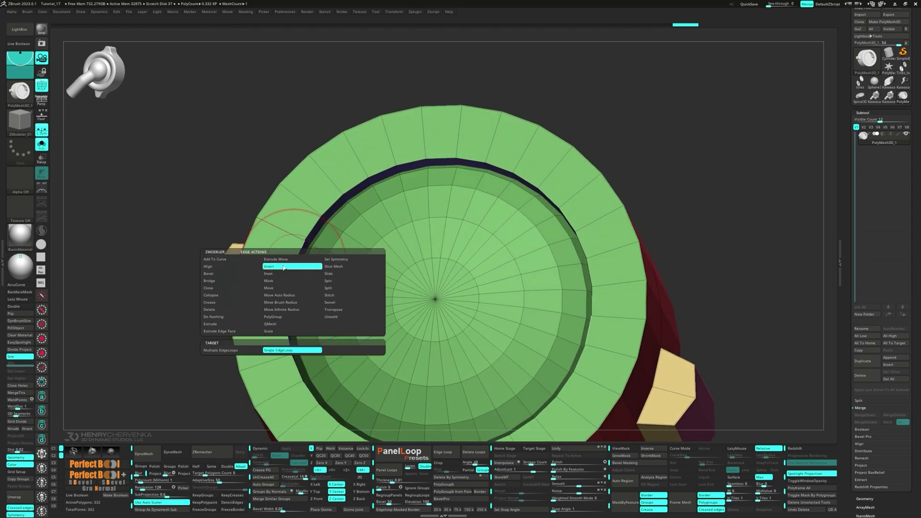
pyautogui.keyDown('alt'); pyautogui.click(302, 260); pyautogui.keyUp('alt')
pyautogui.moveTo(343, 276); pyautogui.dragTo(334, 211, button='right')
# Insert multiple edge loops across the front ring and curve them into a raised, rounded rim
pyautogui.keyDown('ctrl'); pyautogui.moveTo(330, 262); pyautogui.dragTo(329, 293, button='right'); pyautogui.keyUp('ctrl')
pyautogui.press('space')
pyautogui.click(254, 343)
pyautogui.moveTo(320, 274); pyautogui.dragTo(312, 251, button='right')
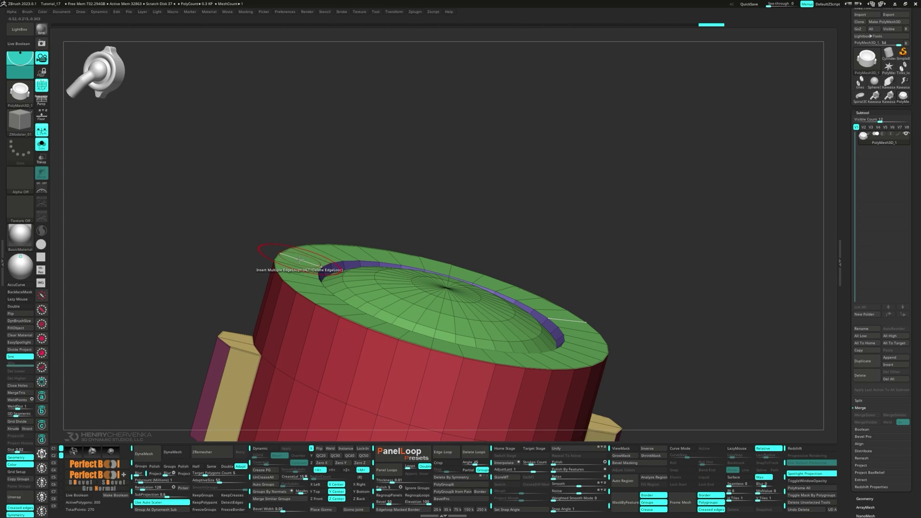
pyautogui.moveTo(308, 256); pyautogui.dragTo(363, 245)
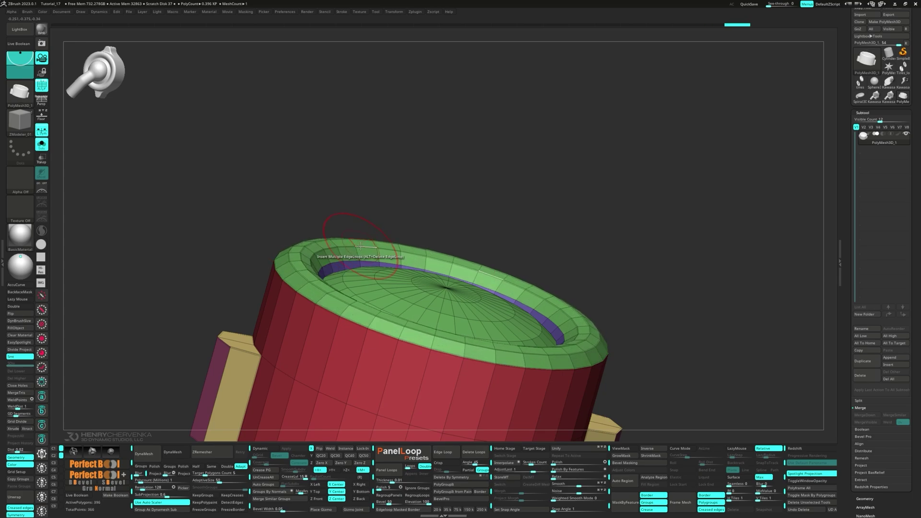
# Turn on dynamic subdivision and inspect the smoothed body with its rounded rim
pyautogui.press('d')
pyautogui.keyDown('ctrl'); pyautogui.moveTo(370, 284); pyautogui.dragTo(359, 259, button='right'); pyautogui.keyUp('ctrl')
pyautogui.moveTo(360, 259); pyautogui.dragTo(356, 290, button='right')
pyautogui.hotkey('shift', 'f')
pyautogui.moveTo(342, 320)
pyautogui.mouseDown(button='right')
pyautogui.moveTo(349, 348)
pyautogui.moveTo(350, 335)
pyautogui.mouseUp(button='right')
pyautogui.keyDown('ctrl'); pyautogui.moveTo(350, 335); pyautogui.dragTo(373, 361, button='right'); pyautogui.keyUp('ctrl')
pyautogui.press('space')
pyautogui.click(332, 325)
pyautogui.press('f')
pyautogui.moveTo(335, 325); pyautogui.dragTo(299, 360, button='right')
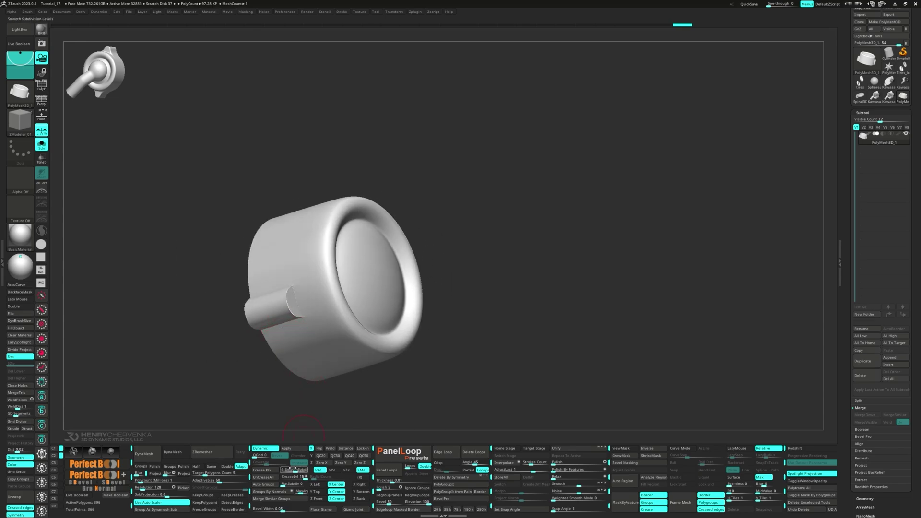
# Insert a supporting edge loop on the back cap and another around the side near the front rim
pyautogui.moveTo(288, 436); pyautogui.dragTo(331, 290, button='right')
pyautogui.hotkey('shift', 'f')
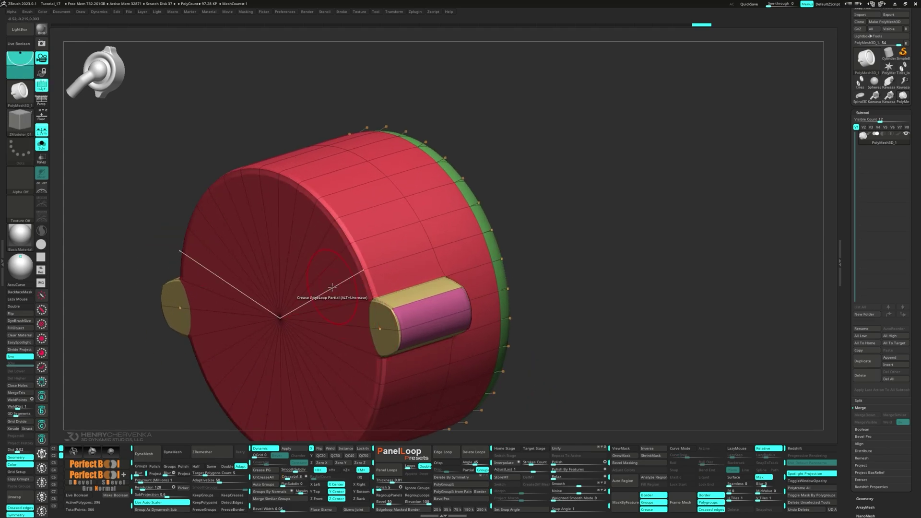
pyautogui.press('space')
pyautogui.click(334, 286)
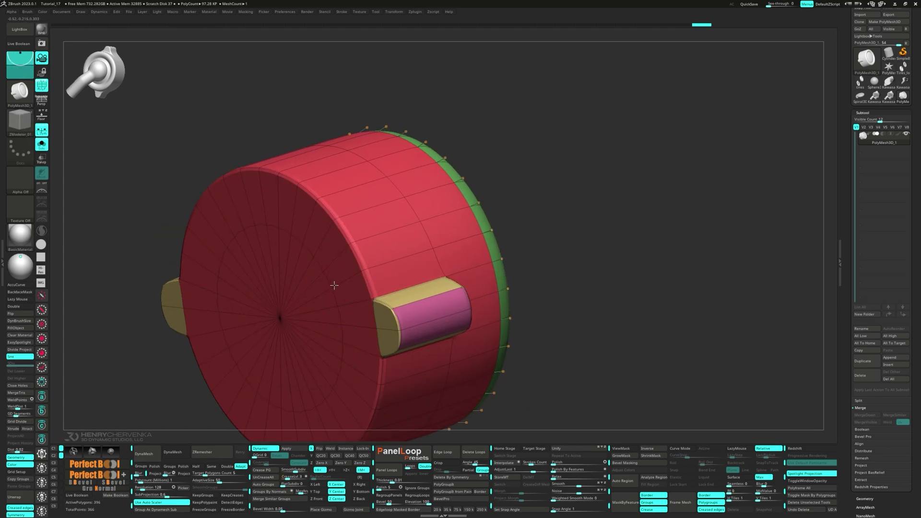
pyautogui.moveTo(451, 262); pyautogui.dragTo(394, 261, button='right')
pyautogui.click(485, 262)
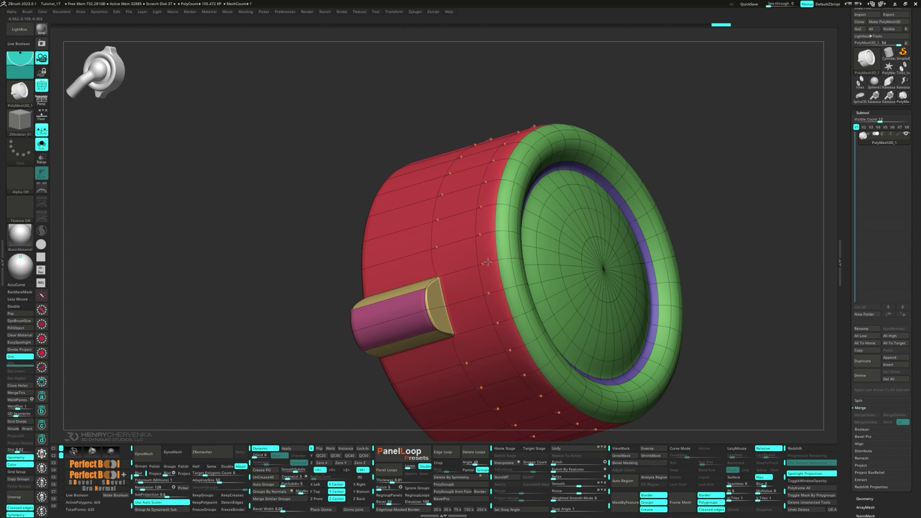
# Centre the gizmo on the body and add a sphere primitive there
pyautogui.keyDown('ctrl'); pyautogui.moveTo(491, 259); pyautogui.dragTo(509, 330, button='right'); pyautogui.keyUp('ctrl')
pyautogui.hotkey('shift', 'f')
pyautogui.keyDown('alt'); pyautogui.moveTo(510, 315); pyautogui.dragTo(436, 319, button='right'); pyautogui.keyUp('alt')
pyautogui.moveTo(540, 330)
pyautogui.mouseDown(button='right')
pyautogui.moveTo(496, 320)
pyautogui.moveTo(508, 336)
pyautogui.mouseUp(button='right')
pyautogui.press('w')
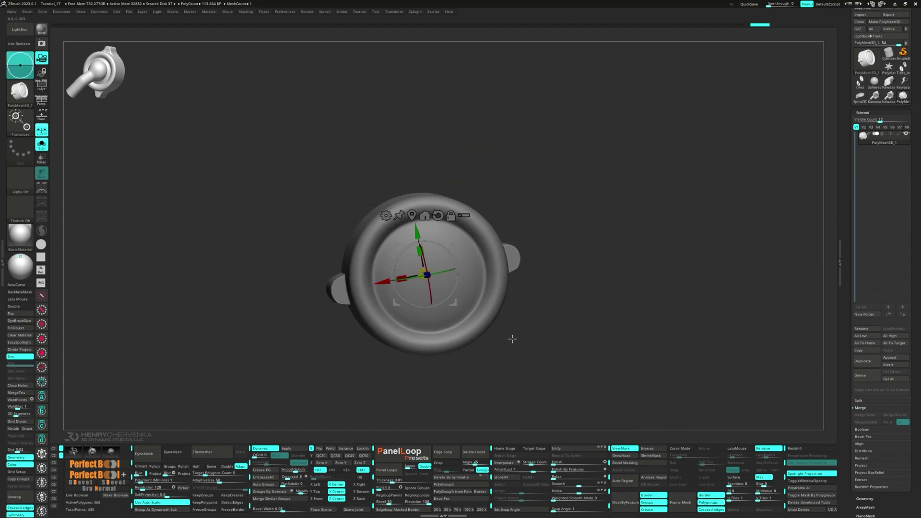
pyautogui.click(412, 216)
pyautogui.keyDown('shift'); pyautogui.moveTo(413, 219); pyautogui.dragTo(472, 222, button='right'); pyautogui.keyUp('shift')
pyautogui.click(327, 220)
pyautogui.click(474, 217)
# Scale the sphere down and move it forward so it protrudes from the recessed front of the body
pyautogui.moveTo(523, 276)
pyautogui.mouseDown(button='right')
pyautogui.moveTo(489, 281)
pyautogui.moveTo(482, 293)
pyautogui.mouseUp(button='right')
pyautogui.keyDown('ctrl'); pyautogui.click(507, 291); pyautogui.keyUp('ctrl')
pyautogui.press('w')
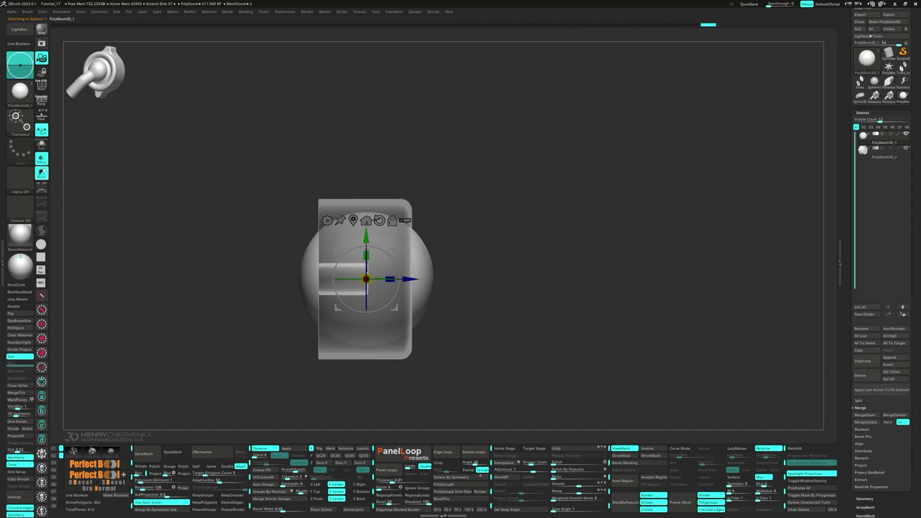
pyautogui.click(41, 173)
pyautogui.moveTo(413, 283); pyautogui.dragTo(460, 286)
pyautogui.moveTo(420, 283); pyautogui.dragTo(524, 294, button='right')
pyautogui.click(42, 159)
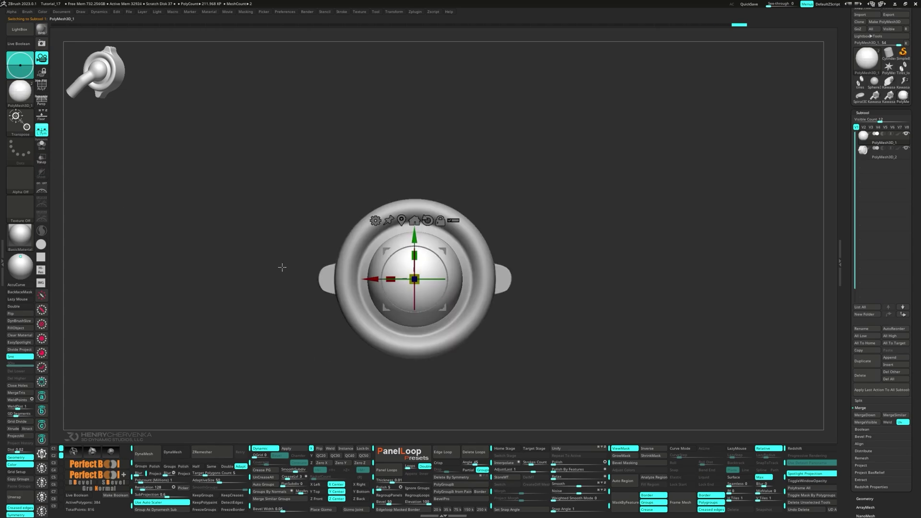
# Insert a cylinder into the sphere's subtool and adjust its size and position to form an arm
pyautogui.moveTo(415, 279); pyautogui.dragTo(514, 303, button='right')
pyautogui.click(364, 201)
pyautogui.click(393, 201)
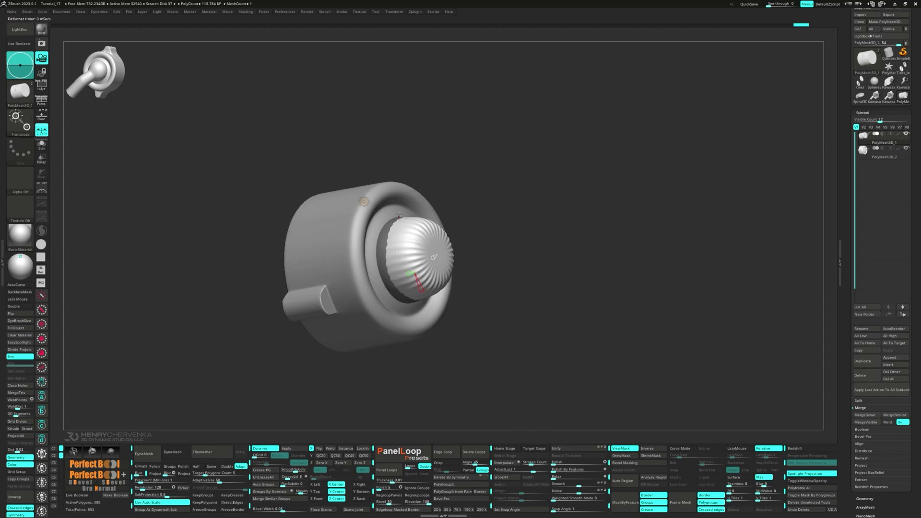
pyautogui.moveTo(437, 267); pyautogui.dragTo(481, 278, button='right')
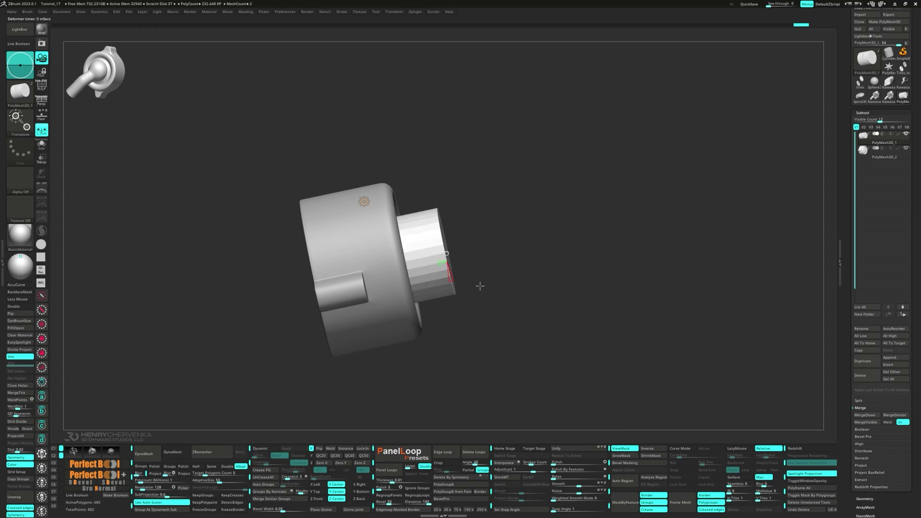
pyautogui.moveTo(394, 264); pyautogui.dragTo(390, 295, button='right')
pyautogui.moveTo(457, 282); pyautogui.dragTo(465, 263)
pyautogui.keyDown('alt'); pyautogui.moveTo(447, 305); pyautogui.dragTo(438, 296); pyautogui.keyUp('alt')
pyautogui.moveTo(496, 305); pyautogui.dragTo(442, 278, button='right')
pyautogui.keyDown('shift'); pyautogui.moveTo(442, 287); pyautogui.dragTo(442, 291); pyautogui.keyUp('shift')
# Mask part of the ball and arm, then reposition and extend the arm's free end into a bent pipe
pyautogui.moveTo(321, 256)
pyautogui.keyDown('ctrl'); pyautogui.mouseDown()
pyautogui.moveTo(311, 259)
pyautogui.moveTo(377, 262)
pyautogui.moveTo(313, 227)
pyautogui.mouseUp(); pyautogui.keyUp('ctrl')
pyautogui.keyDown('ctrl'); pyautogui.click(355, 272); pyautogui.keyUp('ctrl')
pyautogui.moveTo(445, 294); pyautogui.dragTo(314, 275)
pyautogui.moveTo(285, 209); pyautogui.dragTo(286, 175)
pyautogui.moveTo(382, 198)
pyautogui.keyDown('ctrl'); pyautogui.keyDown('alt'); pyautogui.mouseDown()
pyautogui.moveTo(356, 269)
pyautogui.moveTo(423, 200)
pyautogui.mouseUp(); pyautogui.keyUp('alt'); pyautogui.keyUp('ctrl')
pyautogui.moveTo(320, 252)
pyautogui.mouseDown()
pyautogui.moveTo(309, 249)
pyautogui.moveTo(405, 273)
pyautogui.moveTo(394, 269)
pyautogui.mouseUp()
pyautogui.moveTo(400, 271); pyautogui.dragTo(399, 272)
pyautogui.keyDown('ctrl'); pyautogui.moveTo(507, 203); pyautogui.dragTo(517, 232); pyautogui.keyUp('ctrl')
pyautogui.moveTo(256, 213)
pyautogui.mouseDown()
pyautogui.moveTo(254, 250)
pyautogui.moveTo(355, 282)
pyautogui.mouseUp()
# Insert three supporting edge loops on the pipe, on both sides of the bend and near its end
pyautogui.hotkey('shift', 'd')
pyautogui.press('q')
pyautogui.moveTo(445, 309)
pyautogui.mouseDown()
pyautogui.moveTo(472, 314)
pyautogui.moveTo(458, 313)
pyautogui.mouseUp()
pyautogui.keyDown('alt'); pyautogui.moveTo(458, 314); pyautogui.dragTo(686, 286); pyautogui.keyUp('alt')
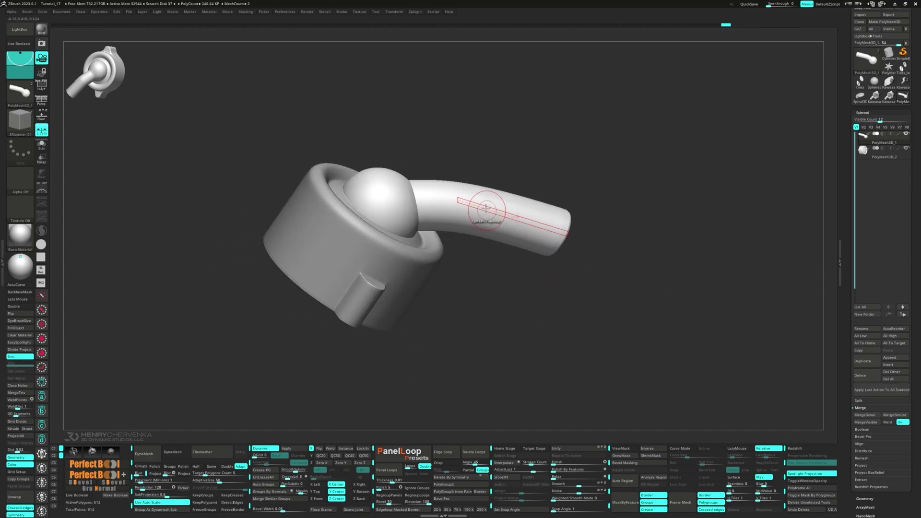
pyautogui.press('space')
pyautogui.click(493, 221)
pyautogui.keyDown('ctrl'); pyautogui.moveTo(495, 221); pyautogui.dragTo(548, 226, button='right'); pyautogui.keyUp('ctrl')
pyautogui.click(476, 209)
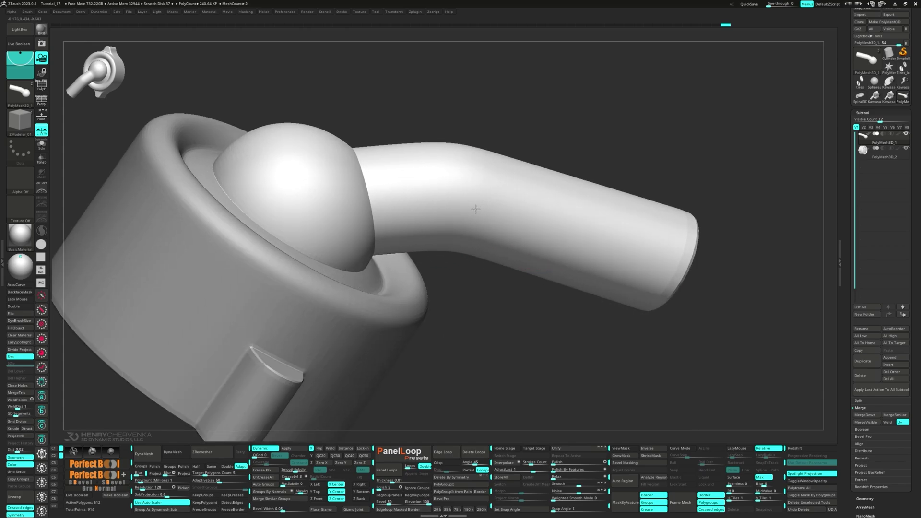
pyautogui.click(441, 197)
pyautogui.keyDown('ctrl'); pyautogui.moveTo(484, 221); pyautogui.dragTo(552, 234, button='right'); pyautogui.keyUp('ctrl')
pyautogui.click(499, 257)
# Reorder the subtools so the body sits above the ball and pipe, and merge them down into one mesh
pyautogui.keyDown('ctrl'); pyautogui.moveTo(500, 258); pyautogui.dragTo(439, 234, button='right'); pyautogui.keyUp('ctrl')
pyautogui.moveTo(439, 234)
pyautogui.mouseDown(button='right')
pyautogui.moveTo(446, 237)
pyautogui.moveTo(426, 238)
pyautogui.mouseUp(button='right')
pyautogui.press('w')
pyautogui.keyDown('ctrl'); pyautogui.click(520, 259); pyautogui.keyUp('ctrl')
pyautogui.moveTo(520, 259); pyautogui.dragTo(537, 259, button='right')
pyautogui.moveTo(521, 303); pyautogui.dragTo(754, 263)
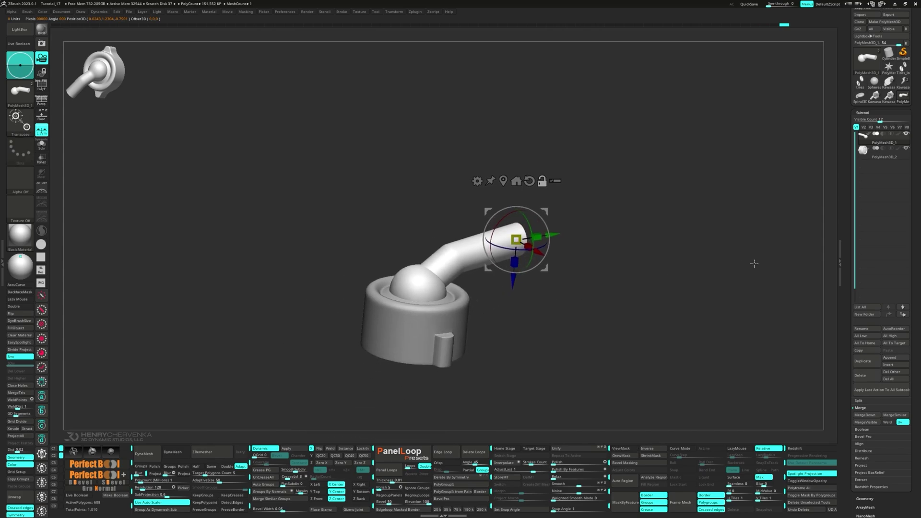
pyautogui.click(895, 309)
pyautogui.click(869, 143)
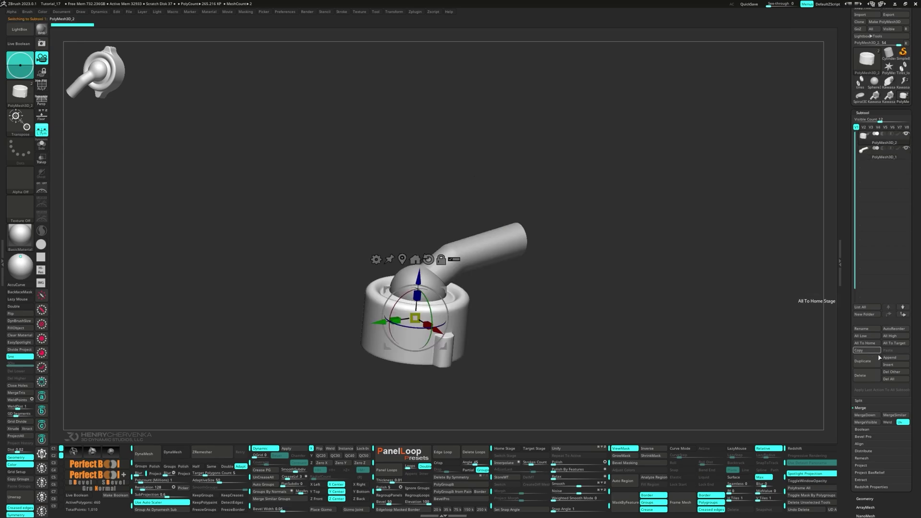
pyautogui.click(872, 415)
# Return to ZModeler, choose the edge Slide action and inspect the merged body around the lug
pyautogui.moveTo(559, 323)
pyautogui.mouseDown()
pyautogui.moveTo(565, 356)
pyautogui.moveTo(542, 297)
pyautogui.moveTo(466, 320)
pyautogui.moveTo(484, 314)
pyautogui.mouseUp()
pyautogui.press('q')
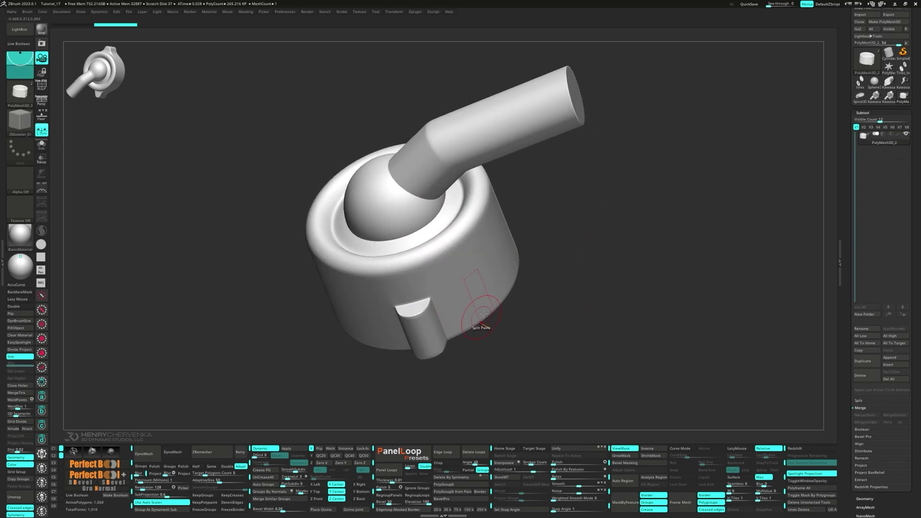
pyautogui.hotkey('shift', 'f')
pyautogui.scroll(3, 450, 312)
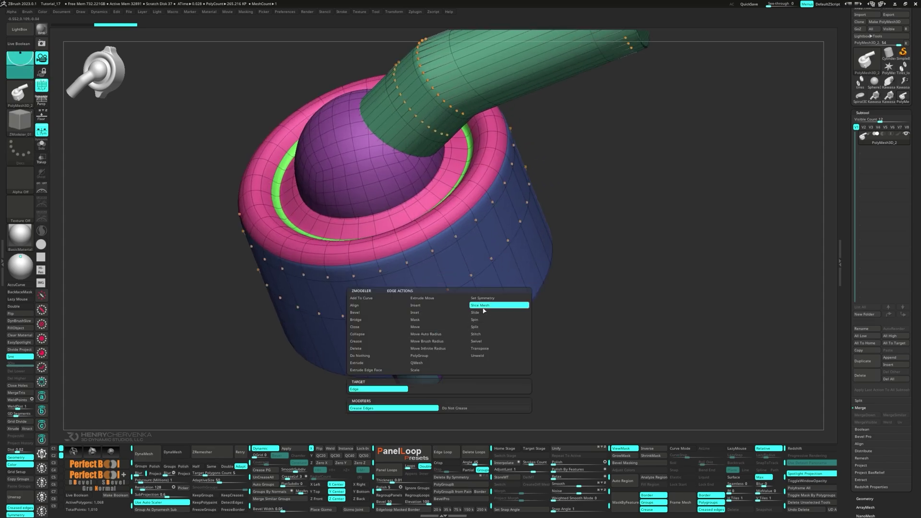
pyautogui.moveTo(438, 328); pyautogui.dragTo(365, 339, button='right')
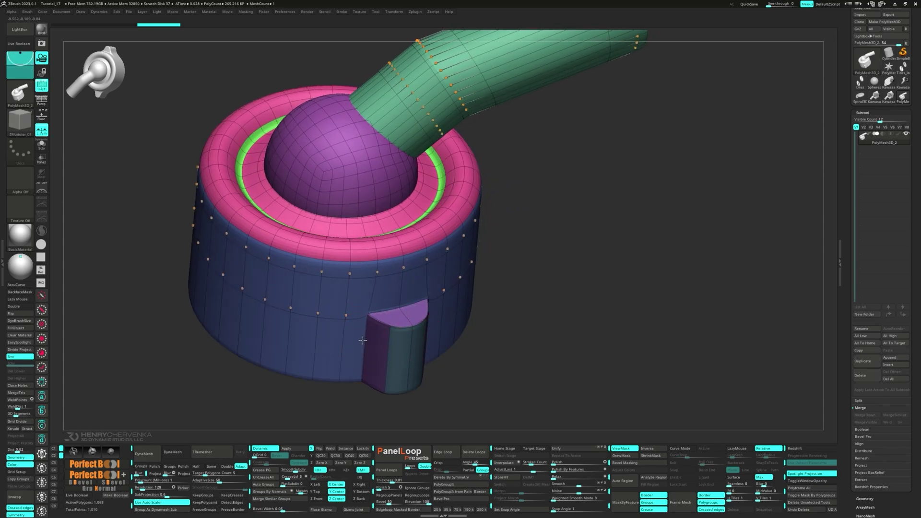
pyautogui.hotkey('shift', 'f')
pyautogui.scroll(-3, 383, 331)
pyautogui.moveTo(491, 315); pyautogui.dragTo(460, 335)
pyautogui.scroll(3, 422, 330)
# Crease the edge around the body's back rim using ZModeler's Crease action
pyautogui.press('space')
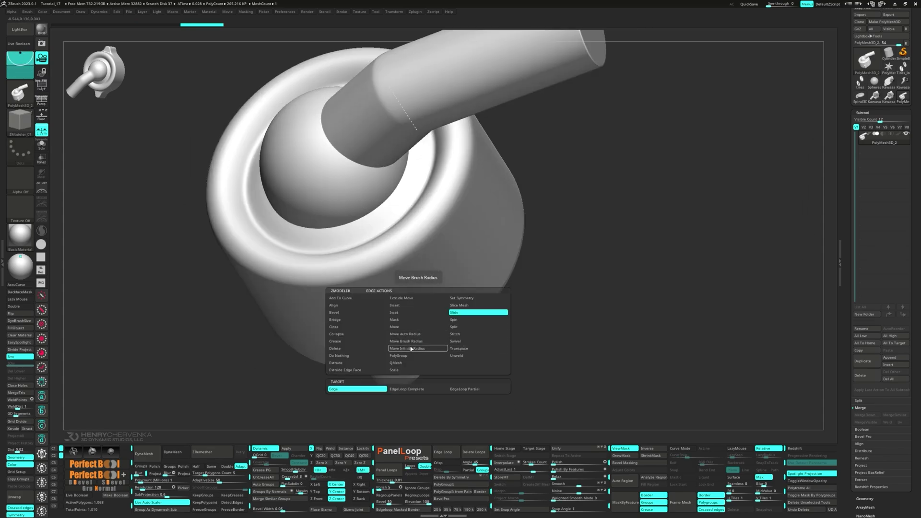
pyautogui.click(346, 344)
pyautogui.click(344, 389)
pyautogui.moveTo(441, 344); pyautogui.dragTo(417, 309, button='right')
pyautogui.press('space')
pyautogui.moveTo(337, 385); pyautogui.dragTo(319, 355, button='right')
pyautogui.hotkey('shift', 'f')
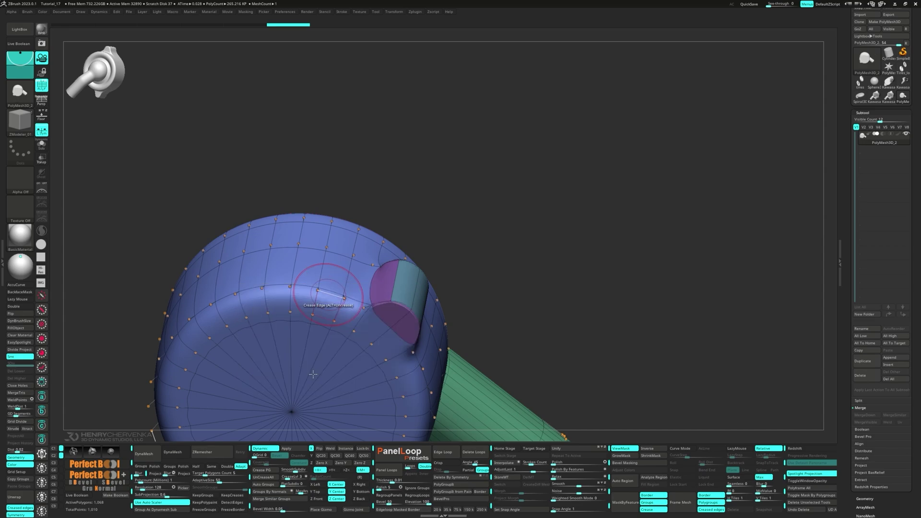
pyautogui.click(327, 293)
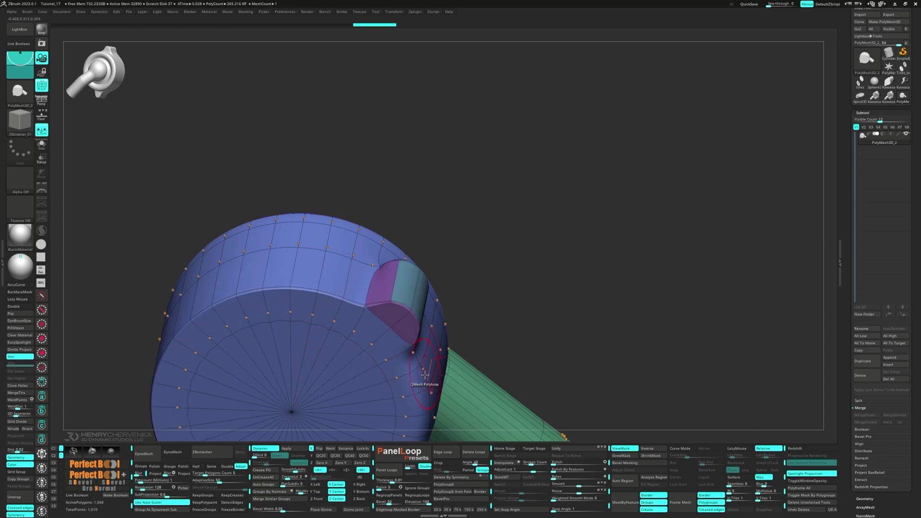
# From the front view, switch to a Move brush and mask everything except the two side lugs
pyautogui.hotkey('shift', 'f')
pyautogui.moveTo(427, 390); pyautogui.dragTo(393, 348, button='right')
pyautogui.moveTo(391, 317); pyautogui.dragTo(452, 319, button='right')
pyautogui.keyDown('ctrl'); pyautogui.moveTo(463, 350); pyautogui.dragTo(487, 336, button='right'); pyautogui.keyUp('ctrl')
pyautogui.press('space')
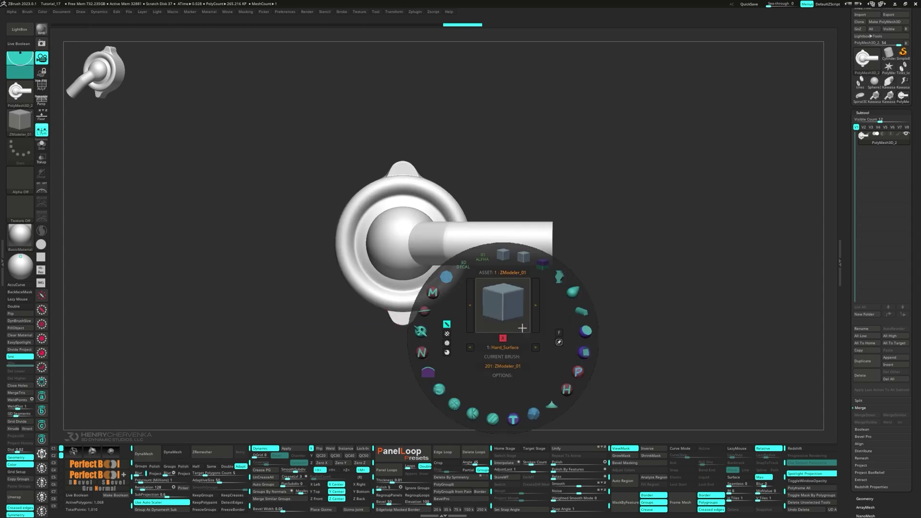
pyautogui.click(567, 287)
pyautogui.moveTo(406, 348)
pyautogui.keyDown('ctrl'); pyautogui.mouseDown()
pyautogui.moveTo(429, 314)
pyautogui.moveTo(384, 338)
pyautogui.moveTo(403, 328)
pyautogui.mouseUp(); pyautogui.keyUp('ctrl')
pyautogui.keyDown('ctrl'); pyautogui.click(369, 353); pyautogui.keyUp('ctrl')
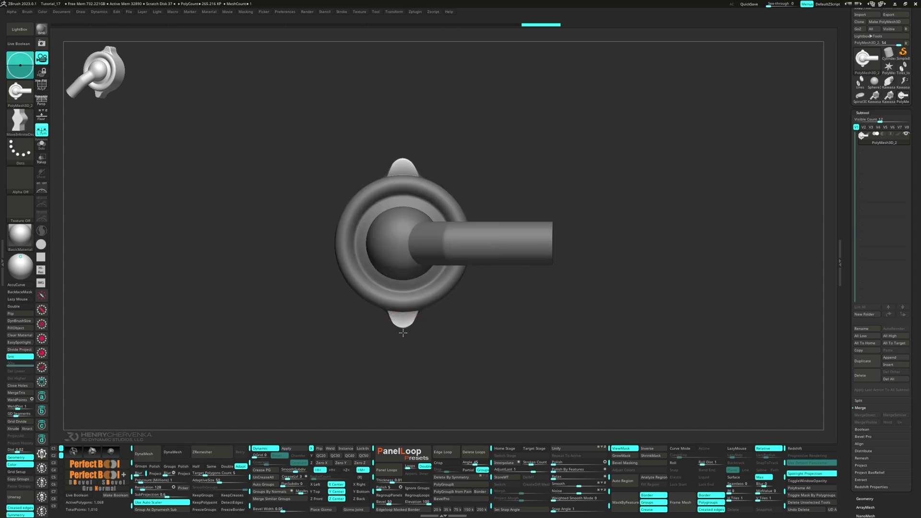
# Clear the mask, show the polyframe and inset the front face of the lug slightly with the ZModeler brush
pyautogui.moveTo(404, 336); pyautogui.dragTo(489, 346, button='right')
pyautogui.keyDown('ctrl'); pyautogui.moveTo(491, 344); pyautogui.dragTo(504, 354); pyautogui.keyUp('ctrl')
pyautogui.moveTo(504, 354); pyautogui.dragTo(479, 349, button='right')
pyautogui.keyDown('ctrl'); pyautogui.moveTo(480, 350); pyautogui.dragTo(480, 294, button='right'); pyautogui.keyUp('ctrl')
pyautogui.keyDown('alt'); pyautogui.moveTo(493, 91); pyautogui.dragTo(494, 254, button='right'); pyautogui.keyUp('alt')
pyautogui.hotkey('shift', 'f')
pyautogui.press('space')
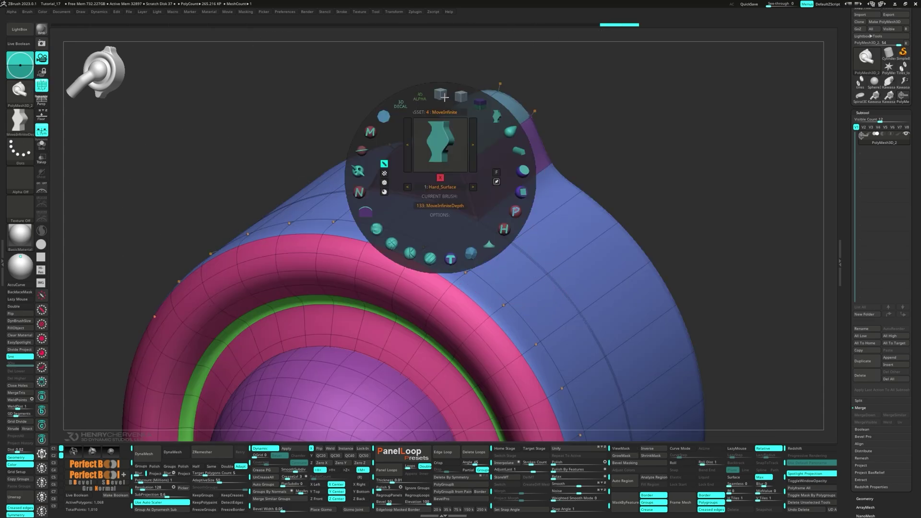
pyautogui.click(444, 98)
pyautogui.press('space')
pyautogui.click(426, 183)
pyautogui.moveTo(425, 185); pyautogui.dragTo(420, 190)
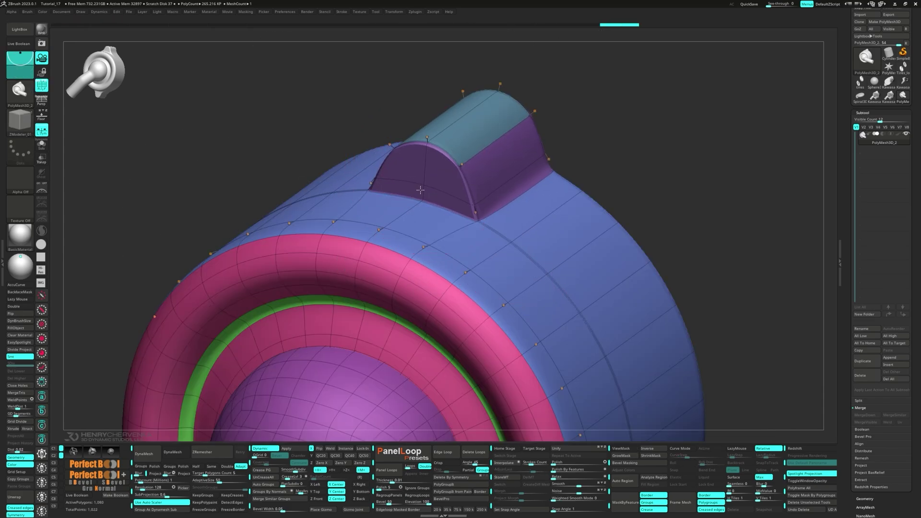
# Hide the polyframe, apply the dynamic subdivision to the merged knob and convert it to a DynaMesh
pyautogui.hotkey('shift', 'f')
pyautogui.keyDown('ctrl'); pyautogui.moveTo(448, 206); pyautogui.dragTo(428, 195, button='right'); pyautogui.keyUp('ctrl')
pyautogui.moveTo(428, 195); pyautogui.dragTo(458, 138, button='right')
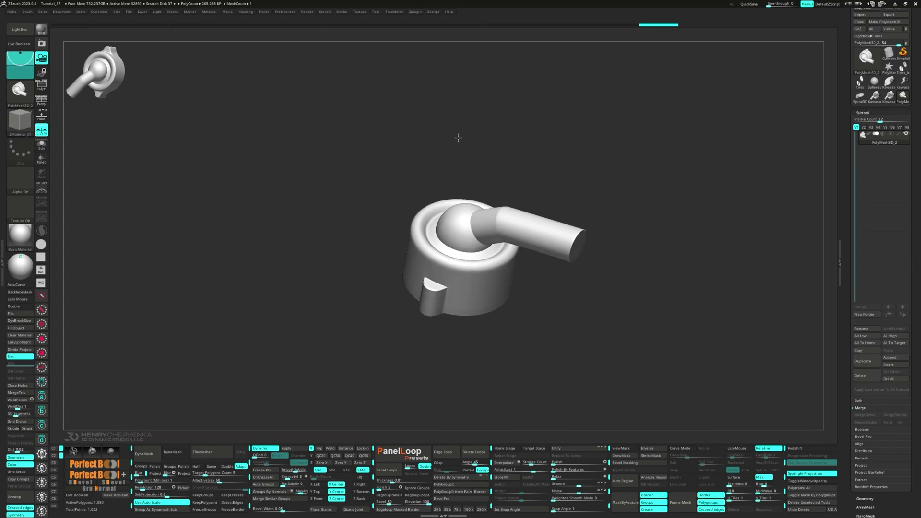
pyautogui.click(293, 448)
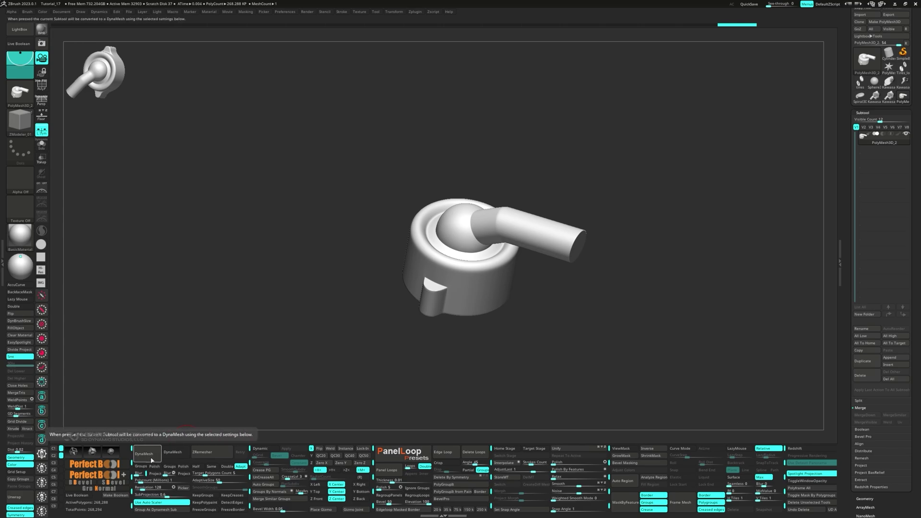
pyautogui.keyDown('ctrl'); pyautogui.moveTo(318, 367); pyautogui.dragTo(328, 353, button='right'); pyautogui.keyUp('ctrl')
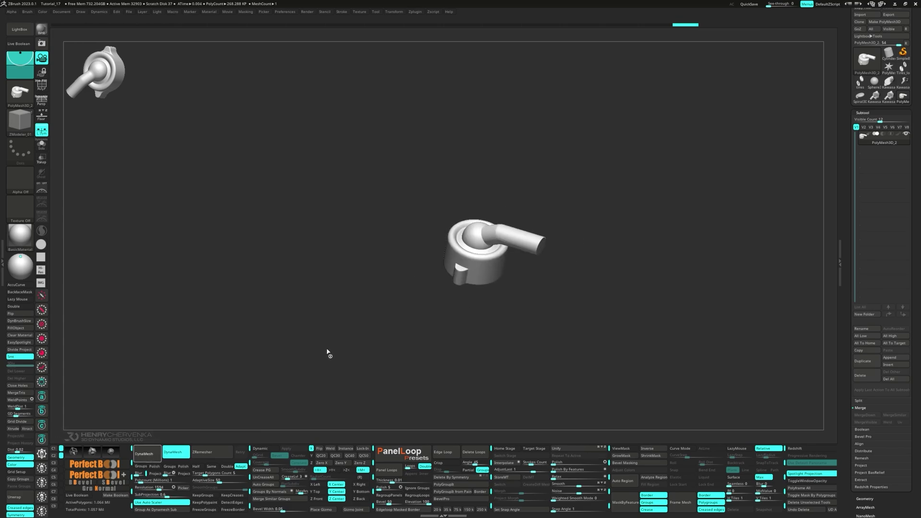
pyautogui.press('f')
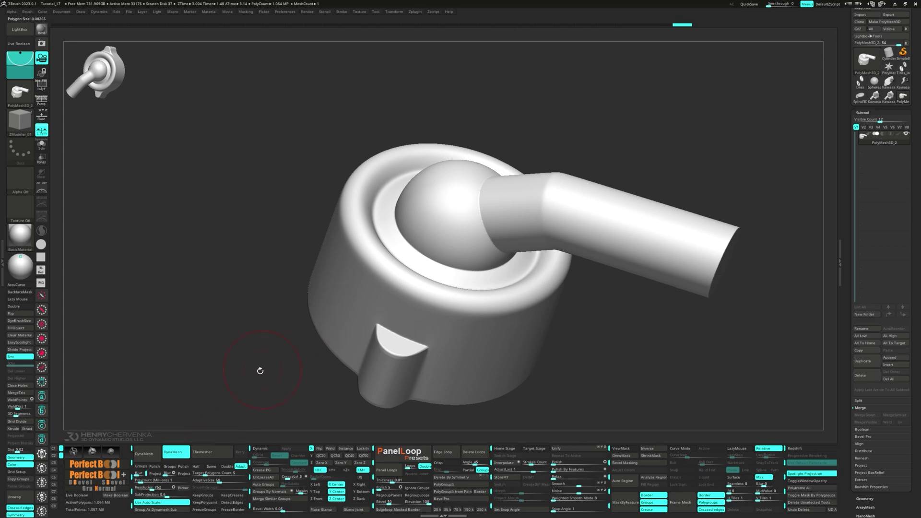
# Mask the body, leaving the ball and pipe free, and smooth the seam where the pipe meets the ball
pyautogui.keyDown('alt'); pyautogui.moveTo(259, 371); pyautogui.dragTo(194, 372, button='right'); pyautogui.keyUp('alt')
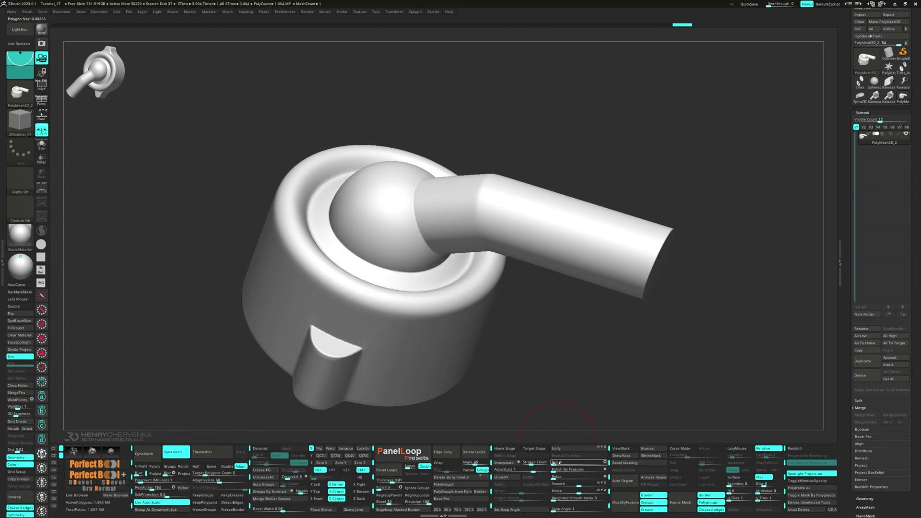
pyautogui.keyDown('ctrl'); pyautogui.keyDown('shift'); pyautogui.click(399, 219); pyautogui.keyUp('shift'); pyautogui.keyUp('ctrl')
pyautogui.keyDown('ctrl'); pyautogui.keyDown('shift'); pyautogui.moveTo(538, 318); pyautogui.dragTo(580, 352); pyautogui.keyUp('shift'); pyautogui.keyUp('ctrl')
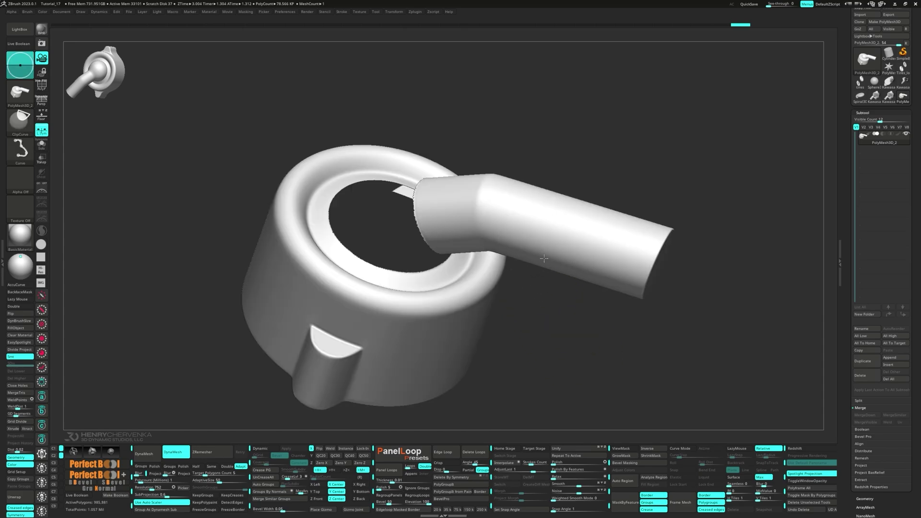
pyautogui.keyDown('ctrl'); pyautogui.keyDown('shift'); pyautogui.click(600, 345); pyautogui.keyUp('shift'); pyautogui.keyUp('ctrl')
pyautogui.scroll(5, 419, 217)
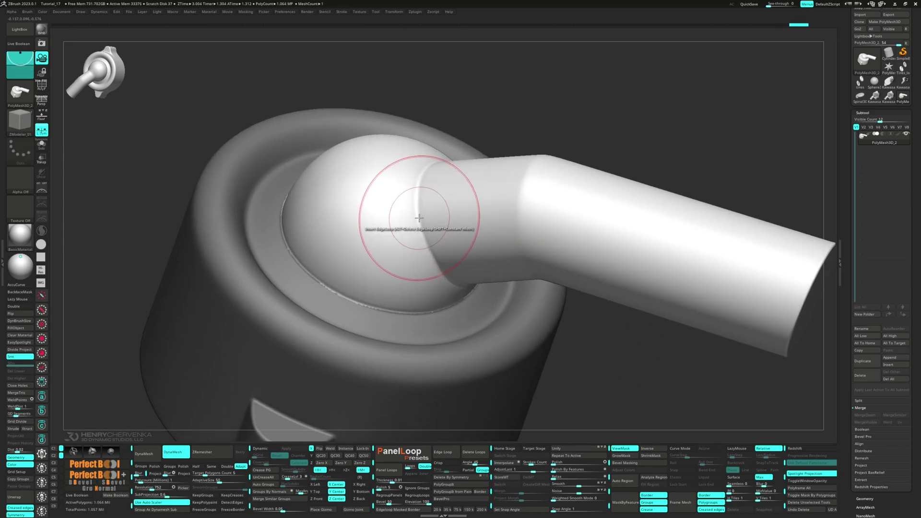
pyautogui.press('shift')
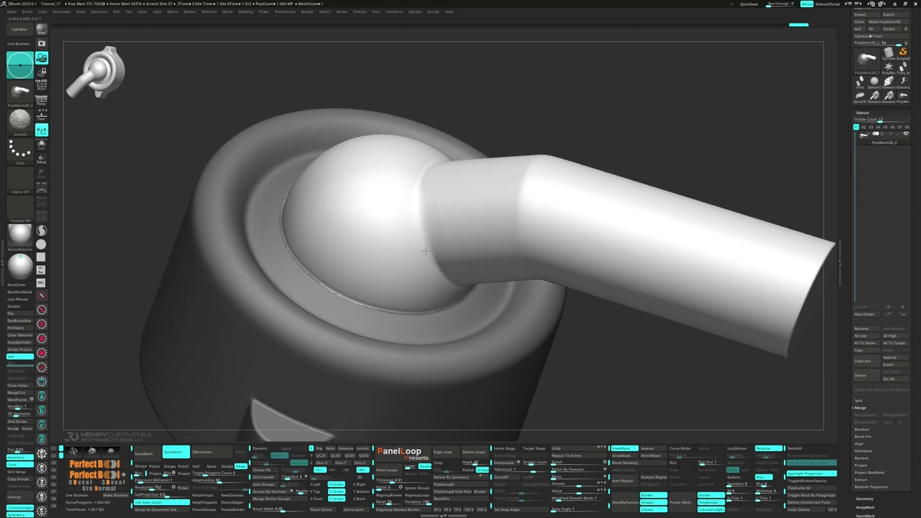
pyautogui.moveTo(433, 227)
pyautogui.mouseDown(button='right')
pyautogui.moveTo(512, 290)
pyautogui.moveTo(441, 240)
pyautogui.moveTo(411, 163)
pyautogui.moveTo(416, 211)
pyautogui.moveTo(493, 314)
pyautogui.moveTo(525, 311)
pyautogui.moveTo(487, 263)
pyautogui.moveTo(500, 282)
pyautogui.moveTo(555, 305)
pyautogui.moveTo(532, 306)
pyautogui.moveTo(465, 268)
pyautogui.moveTo(471, 296)
pyautogui.mouseUp(button='right')
pyautogui.hotkey('ctrl', 'h')
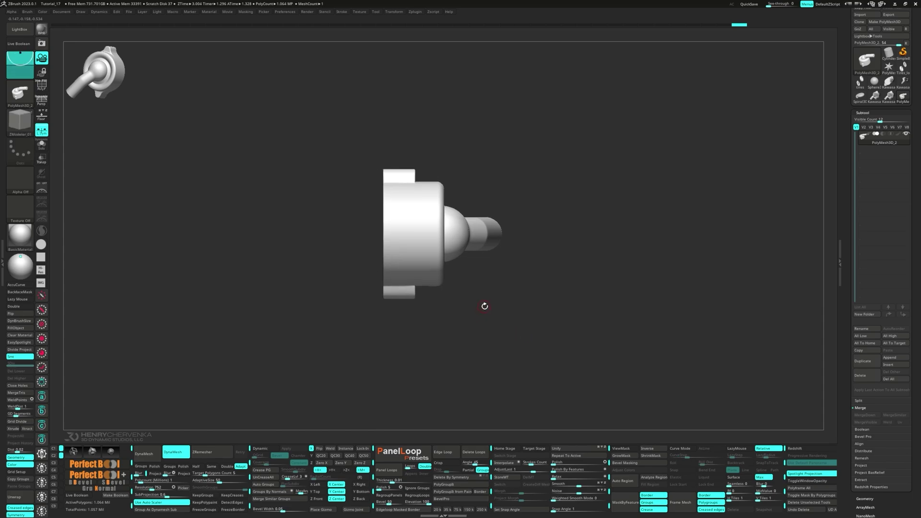
# From the side, mask the rear of the body, shift the front section slightly backward to shorten the knob and remesh it
pyautogui.press('ctrl')
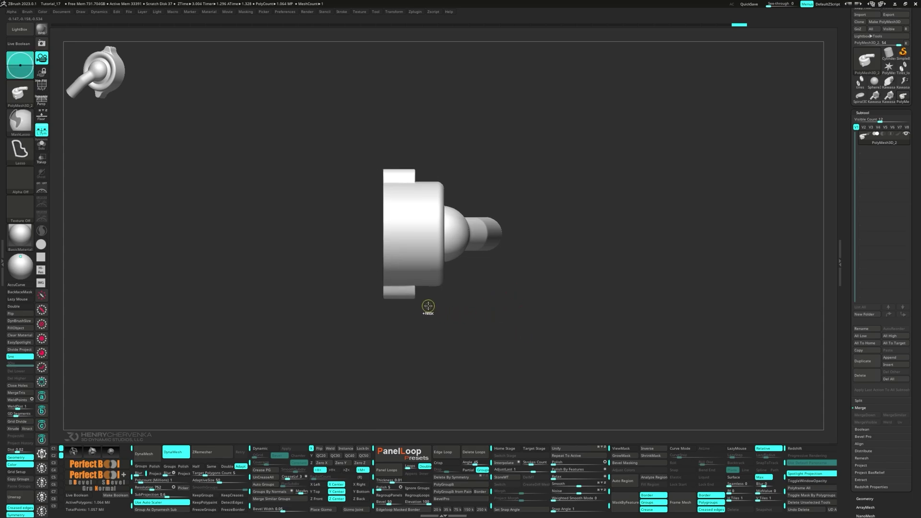
pyautogui.keyDown('ctrl'); pyautogui.moveTo(428, 305); pyautogui.dragTo(427, 115); pyautogui.keyUp('ctrl')
pyautogui.press('w')
pyautogui.moveTo(468, 234); pyautogui.dragTo(462, 234)
pyautogui.keyDown('ctrl'); pyautogui.moveTo(481, 270); pyautogui.dragTo(499, 291); pyautogui.keyUp('ctrl')
pyautogui.keyDown('ctrl'); pyautogui.moveTo(504, 298); pyautogui.dragTo(573, 374); pyautogui.keyUp('ctrl')
# Trim the knob's back end flat with a vertical ClipCurve in side view and remesh the result
pyautogui.press('q')
pyautogui.moveTo(409, 207); pyautogui.dragTo(504, 244, button='right')
pyautogui.press('m')
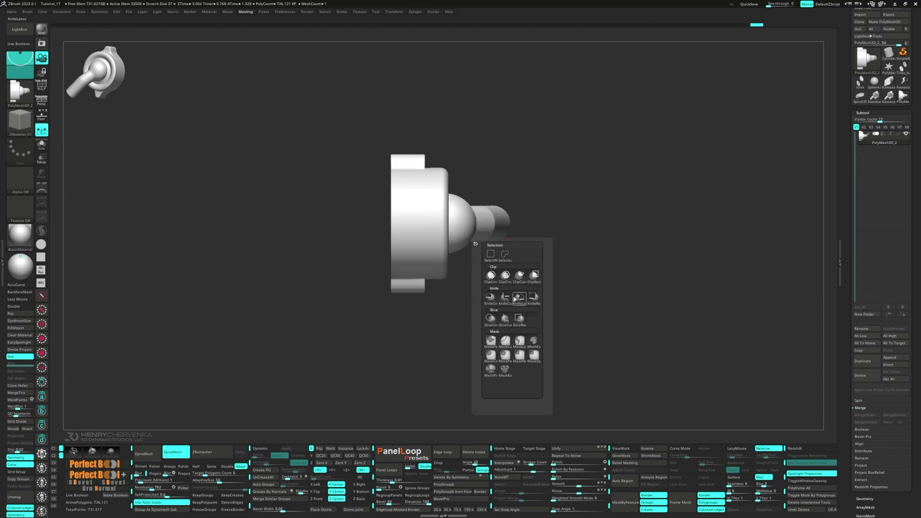
pyautogui.click(519, 274)
pyautogui.moveTo(396, 338)
pyautogui.mouseDown()
pyautogui.moveTo(395, 99)
pyautogui.moveTo(398, 117)
pyautogui.mouseUp()
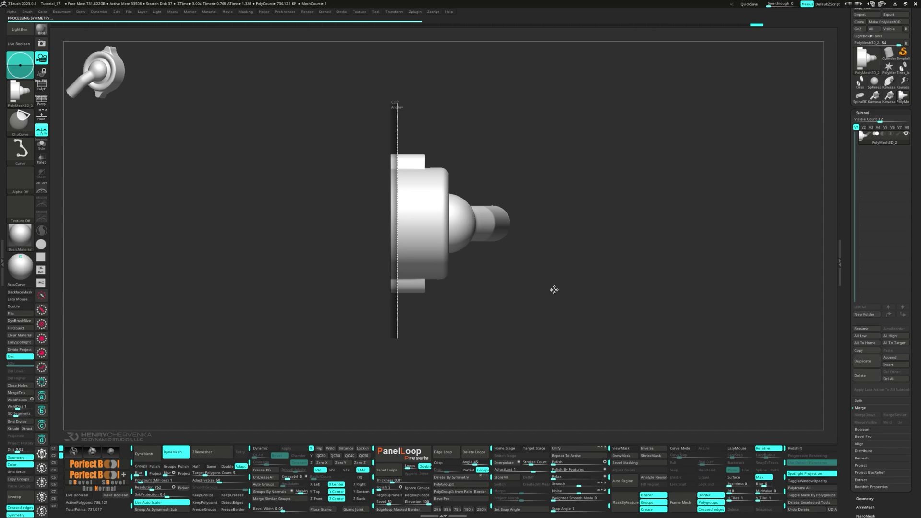
pyautogui.moveTo(554, 290)
pyautogui.mouseDown()
pyautogui.moveTo(547, 312)
pyautogui.moveTo(540, 296)
pyautogui.mouseUp()
pyautogui.keyDown('ctrl'); pyautogui.moveTo(542, 298); pyautogui.dragTo(601, 344); pyautogui.keyUp('ctrl')
pyautogui.moveTo(501, 324)
pyautogui.mouseDown()
pyautogui.moveTo(501, 351)
pyautogui.moveTo(501, 261)
pyautogui.moveTo(521, 305)
pyautogui.mouseUp()
pyautogui.keyDown('shift'); pyautogui.moveTo(498, 258); pyautogui.dragTo(407, 259); pyautogui.keyUp('shift')
pyautogui.moveTo(304, 263)
pyautogui.mouseDown()
pyautogui.moveTo(387, 274)
pyautogui.moveTo(358, 266)
pyautogui.moveTo(374, 307)
pyautogui.moveTo(475, 314)
pyautogui.moveTo(607, 291)
pyautogui.moveTo(574, 273)
pyautogui.moveTo(568, 331)
pyautogui.moveTo(599, 299)
pyautogui.mouseUp()
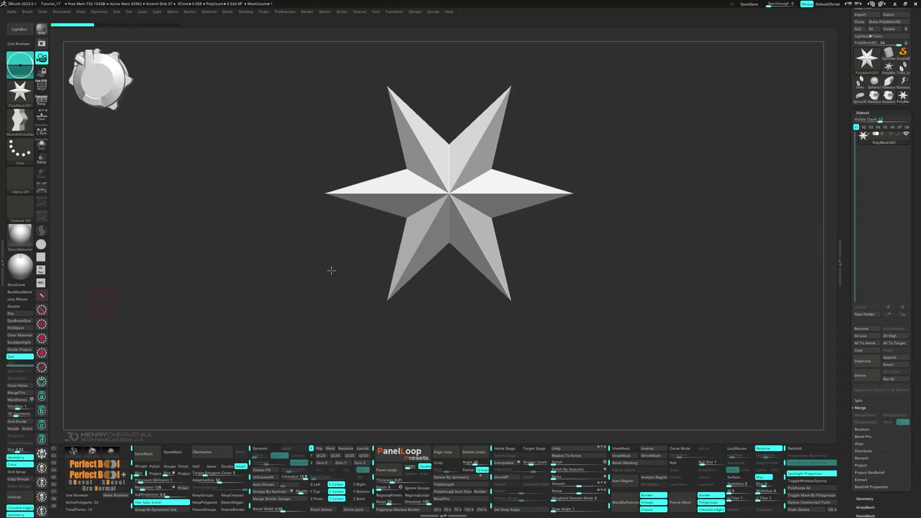
# Convert the star mesh to a Cylinder 3D primitive, scaled to unity size with dynamic subdivision on
pyautogui.press('w')
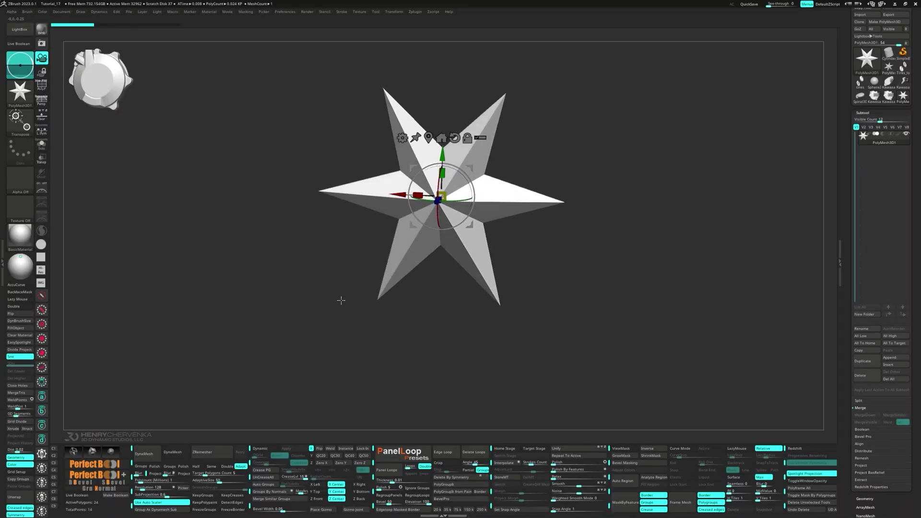
pyautogui.click(402, 137)
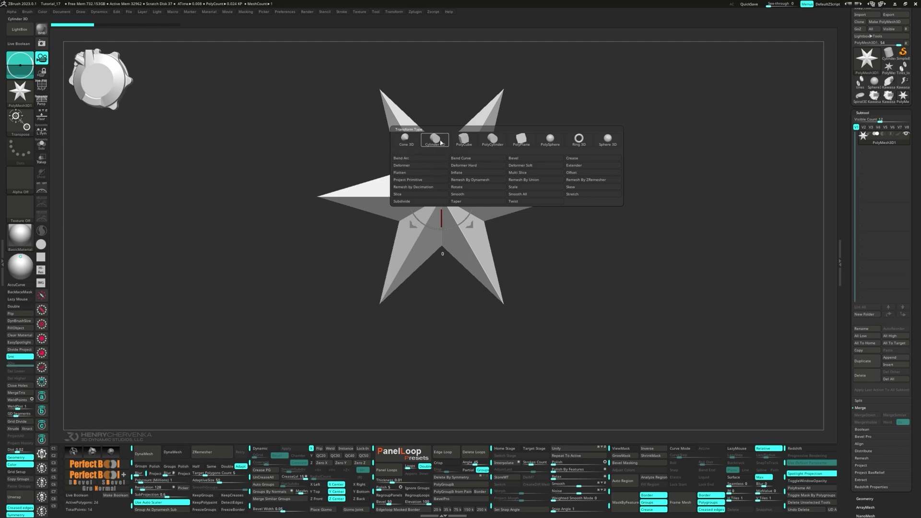
pyautogui.click(440, 140)
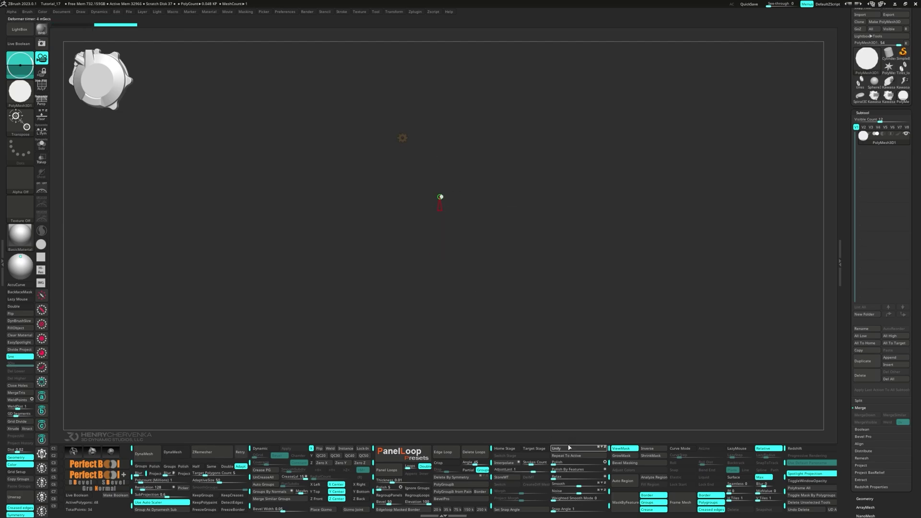
pyautogui.click(569, 447)
pyautogui.hotkey('shift', 'd')
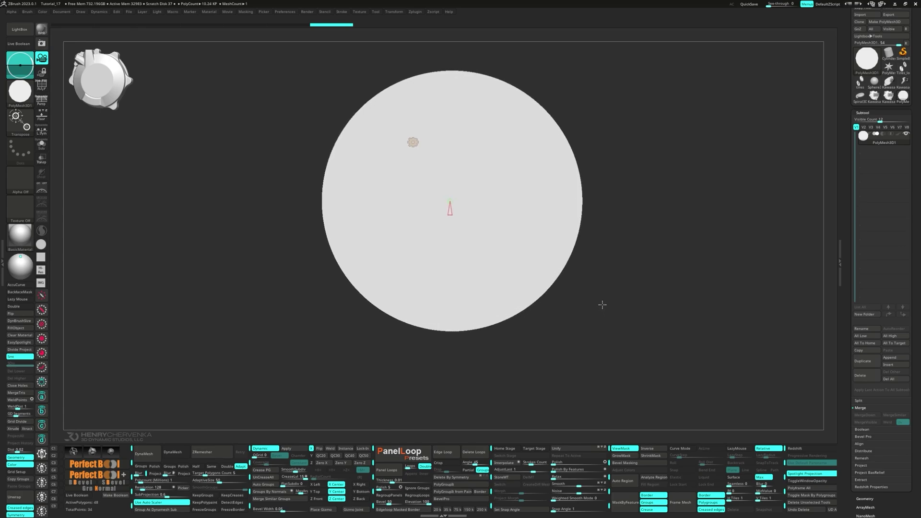
# Show the polyframe and flatten the cylinder along its axis into a low disc
pyautogui.hotkey('shift', 'f')
pyautogui.moveTo(594, 344); pyautogui.dragTo(592, 265)
pyautogui.press('w')
pyautogui.moveTo(462, 230); pyautogui.dragTo(474, 335)
pyautogui.keyDown('alt'); pyautogui.moveTo(592, 160); pyautogui.dragTo(592, 355); pyautogui.keyUp('alt')
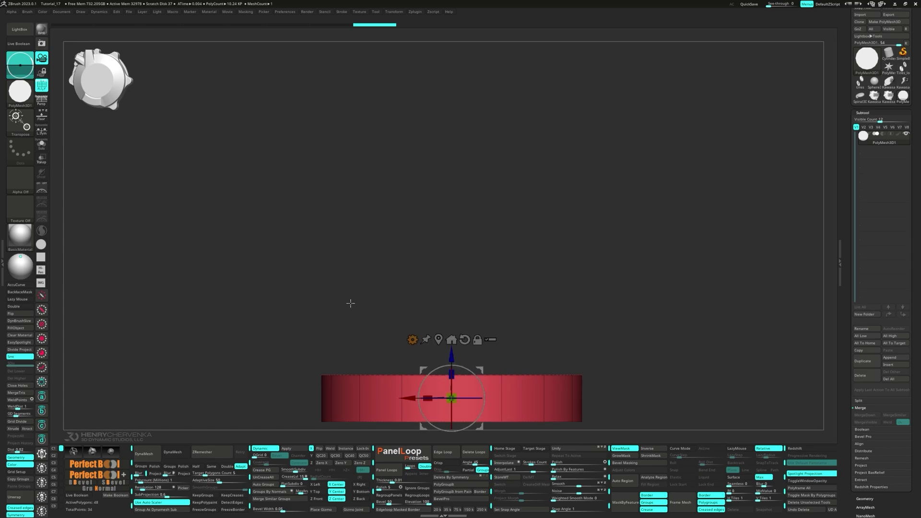
# Extrude the disc's top face upward, taper it to about 0.65 of the disc's width and crease the taper's base edge
pyautogui.hotkey('ctrl', 'shift', '2')
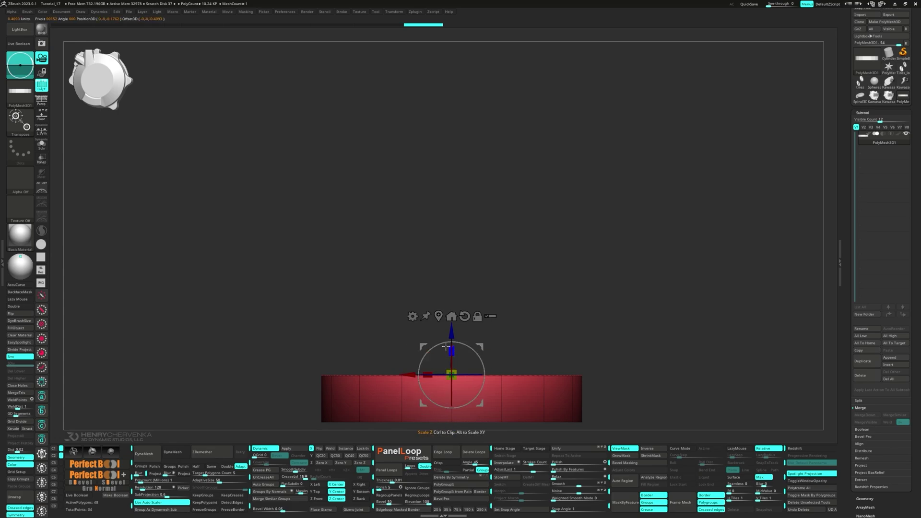
pyautogui.moveTo(451, 357)
pyautogui.keyDown('ctrl'); pyautogui.mouseDown()
pyautogui.moveTo(451, 311)
pyautogui.moveTo(459, 369)
pyautogui.mouseUp(); pyautogui.keyUp('ctrl')
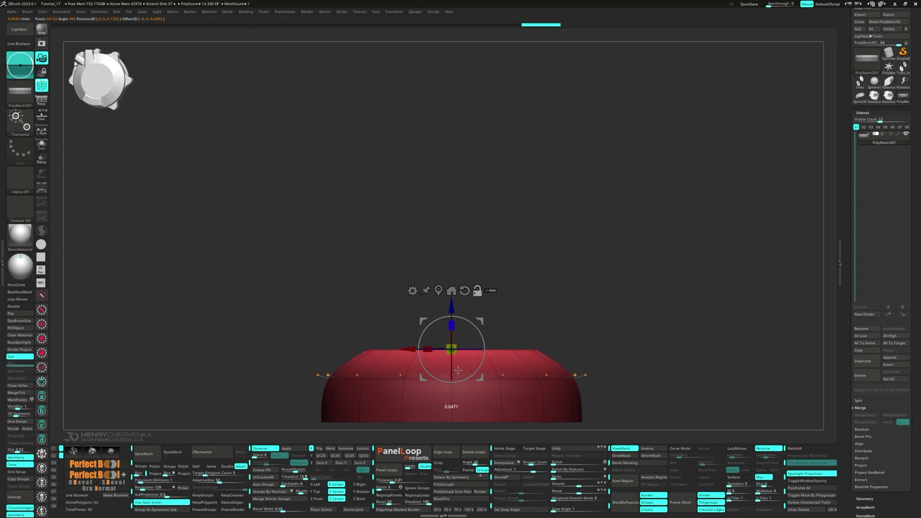
pyautogui.hotkey('shift', 'x')
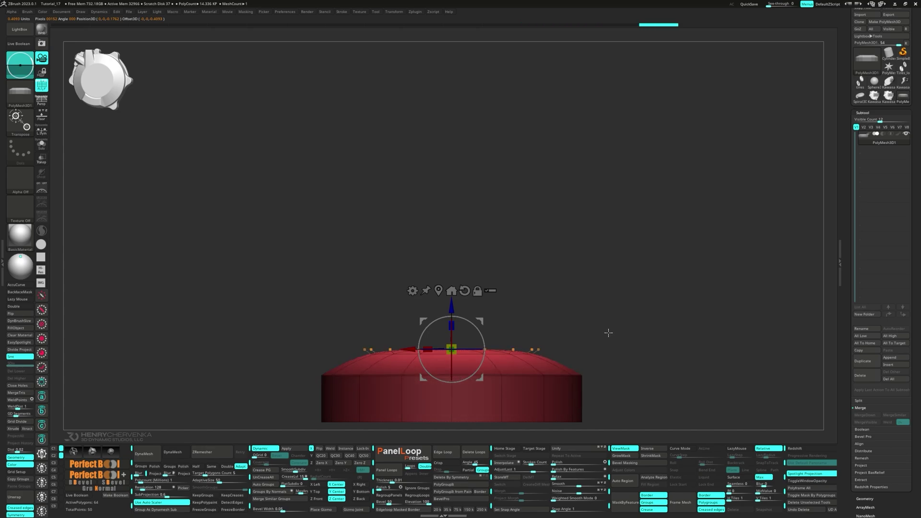
pyautogui.moveTo(589, 314)
pyautogui.mouseDown()
pyautogui.moveTo(574, 259)
pyautogui.moveTo(590, 295)
pyautogui.mouseUp()
# Crease the edge loop around the tapered disc's top face with the ZModeler brush
pyautogui.press('q')
pyautogui.press('b')
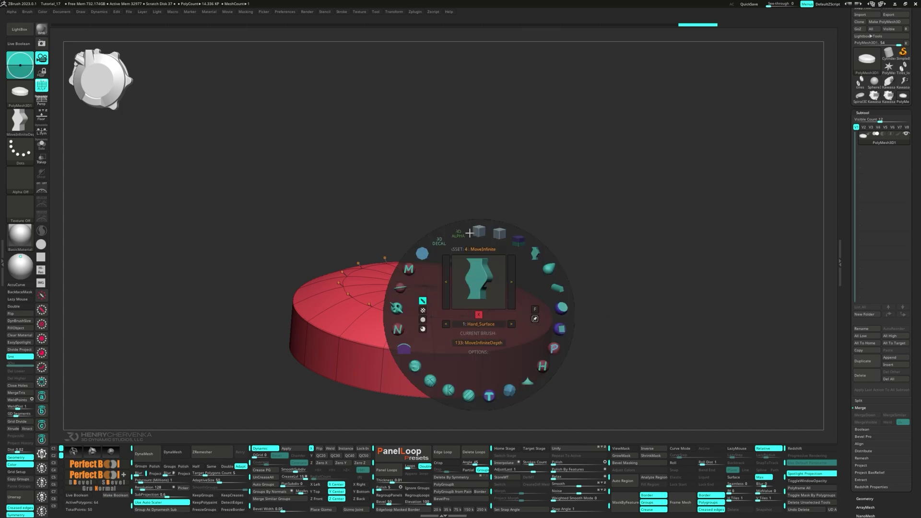
pyautogui.click(476, 232)
pyautogui.press('space')
pyautogui.click(480, 313)
pyautogui.moveTo(480, 312); pyautogui.dragTo(437, 353, button='right')
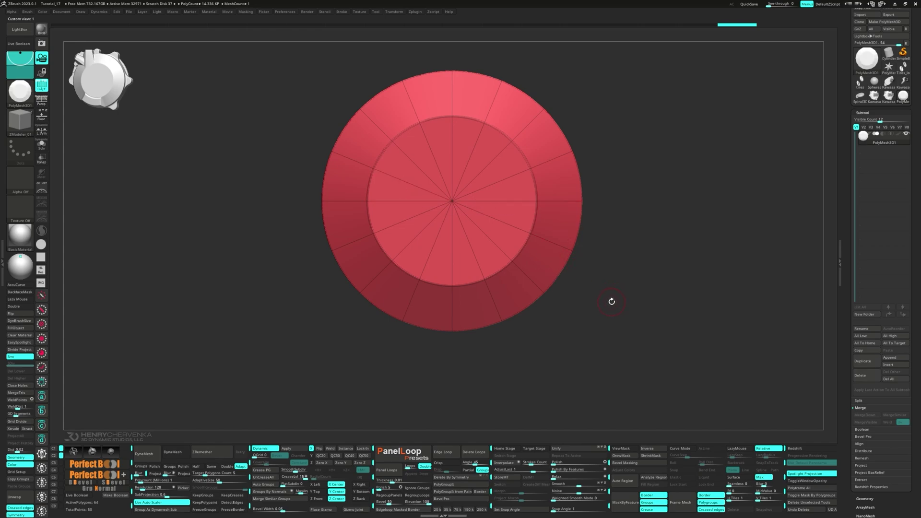
# Mask the whole disc, insert a Cylinder 3D from the gizmo and split the parts into separate subtools
pyautogui.keyDown('ctrl'); pyautogui.click(611, 302); pyautogui.keyUp('ctrl')
pyautogui.press('w')
pyautogui.click(412, 142)
pyautogui.click(449, 150)
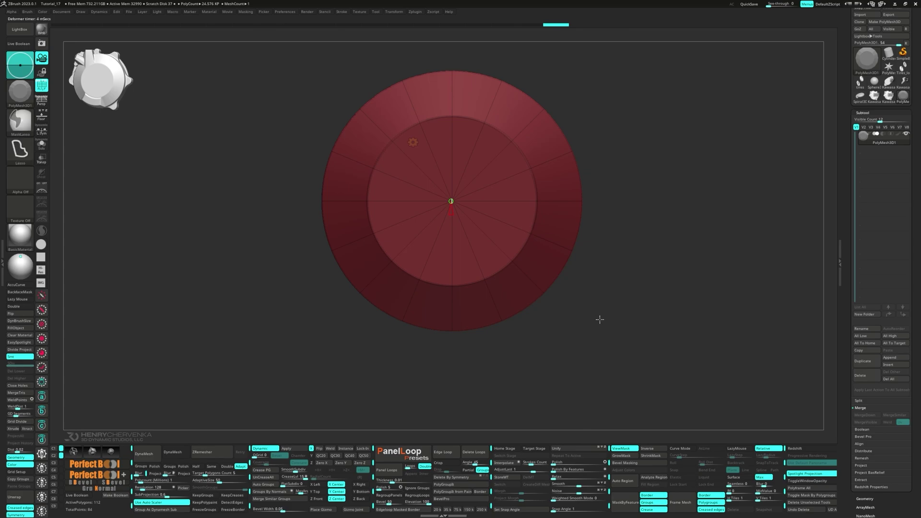
pyautogui.keyDown('ctrl'); pyautogui.click(600, 320); pyautogui.keyUp('ctrl')
pyautogui.hotkey('ctrl', 'z')
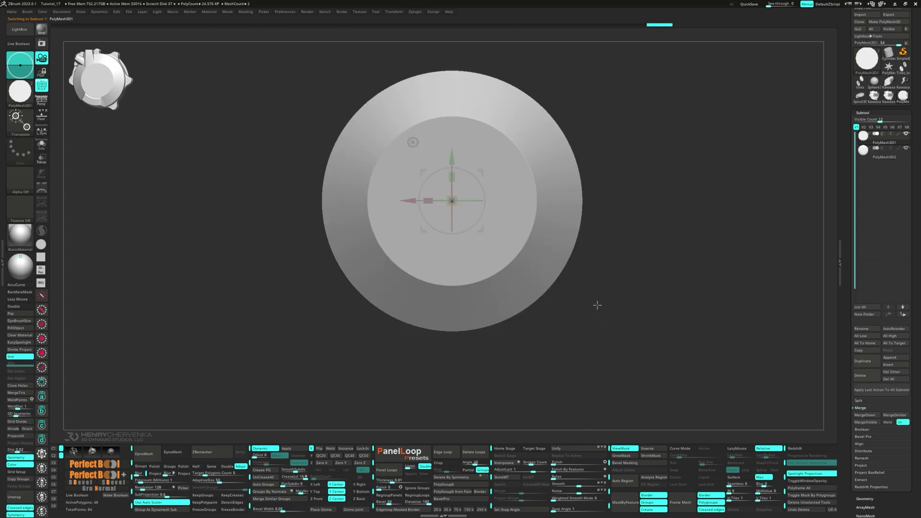
# Move the gizmo pivot out past the disc's side, scale the new cylinder to unity size and crease its rim
pyautogui.keyDown('alt'); pyautogui.moveTo(482, 231); pyautogui.dragTo(630, 246); pyautogui.keyUp('alt')
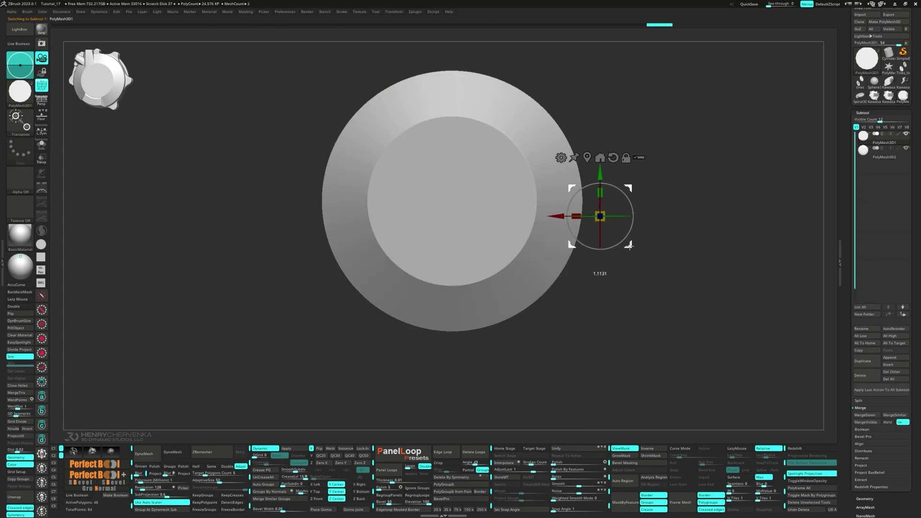
pyautogui.click(576, 450)
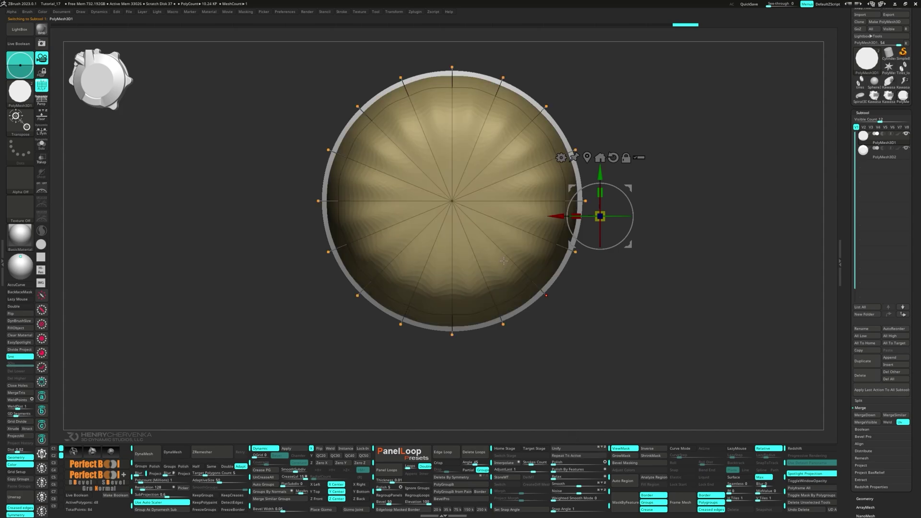
pyautogui.hotkey('ctrl', 'shift', 'z')
pyautogui.hotkey('ctrl', 'shift', 'z')
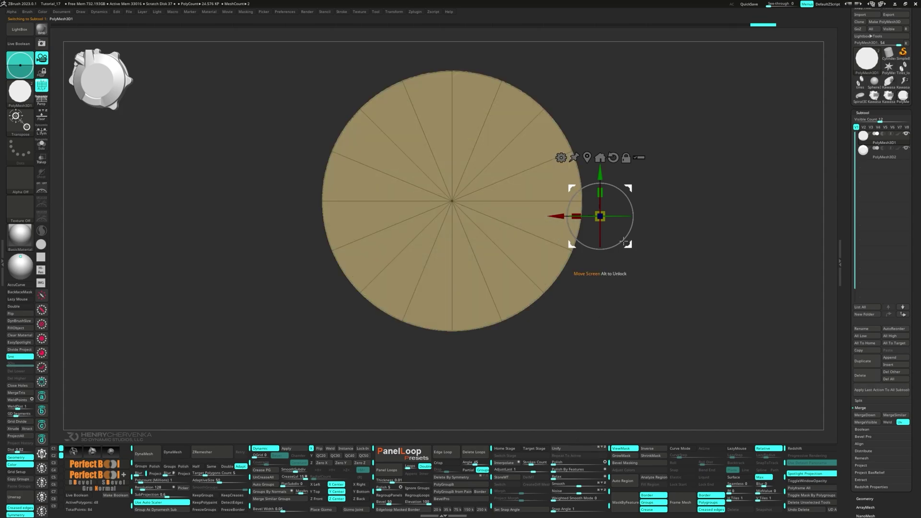
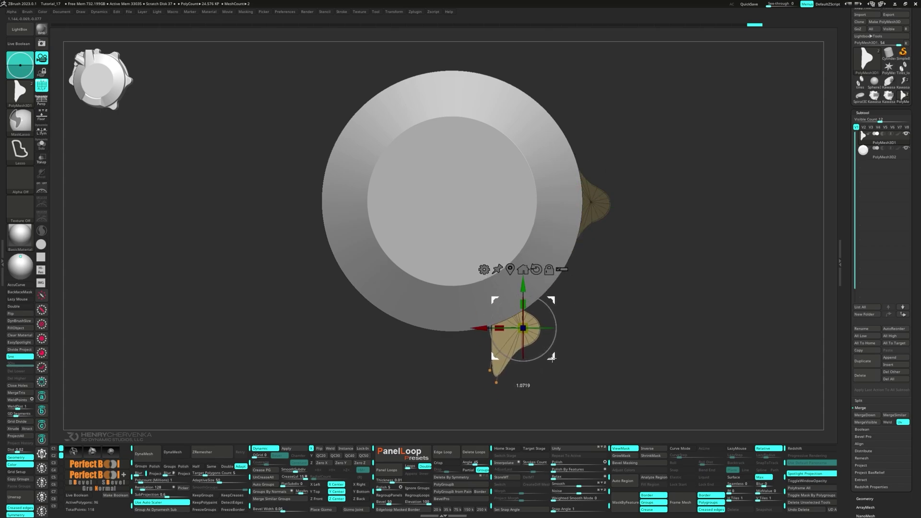
# Undo the lug's duplication and inspect the original lug in Solo mode before showing the disc again
pyautogui.hotkey('ctrl', 'z')
pyautogui.hotkey('alt', 's')
pyautogui.press('f')
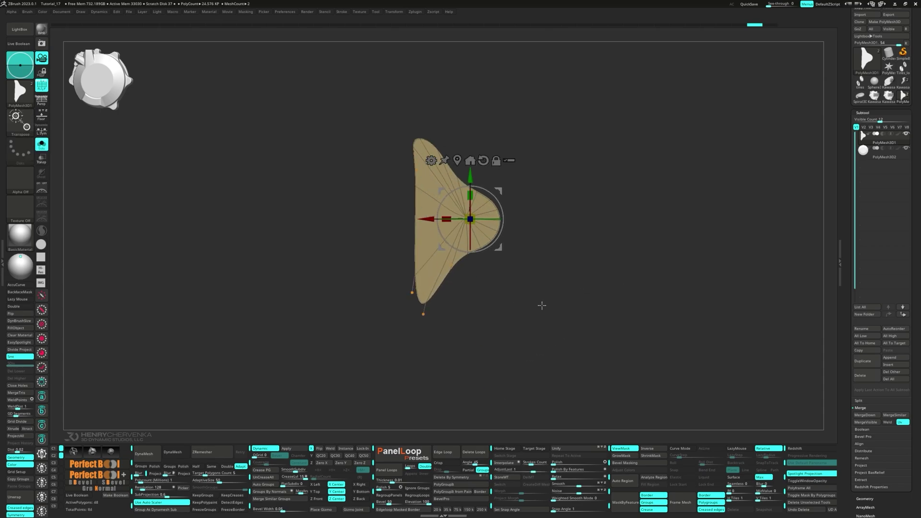
pyautogui.press('q')
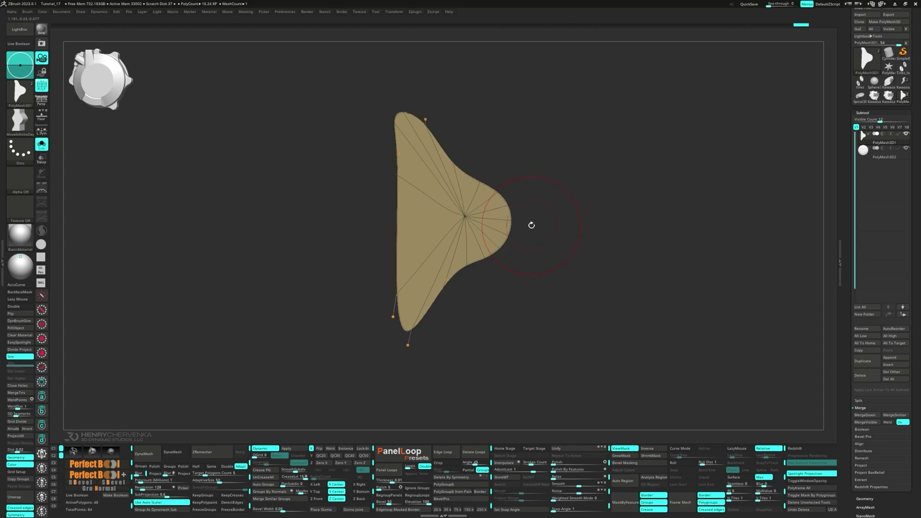
pyautogui.hotkey('ctrl', 'shift', 's')
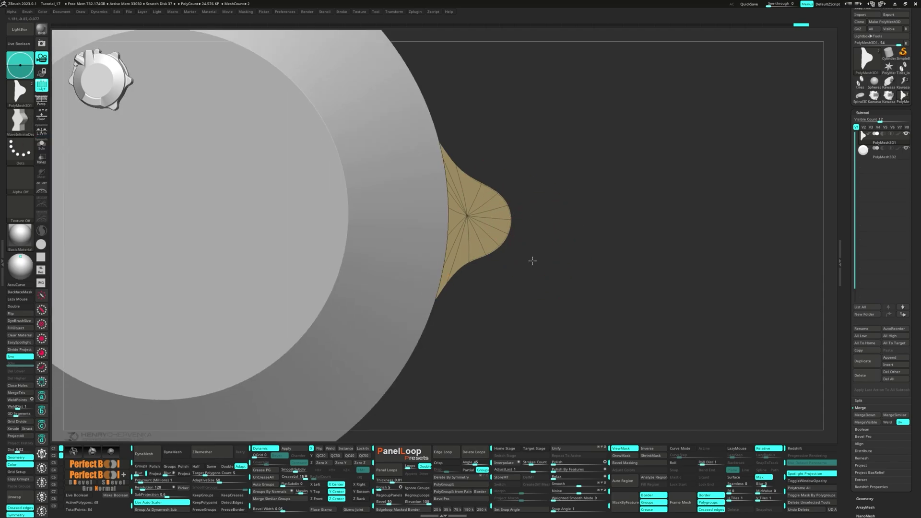
pyautogui.press('f')
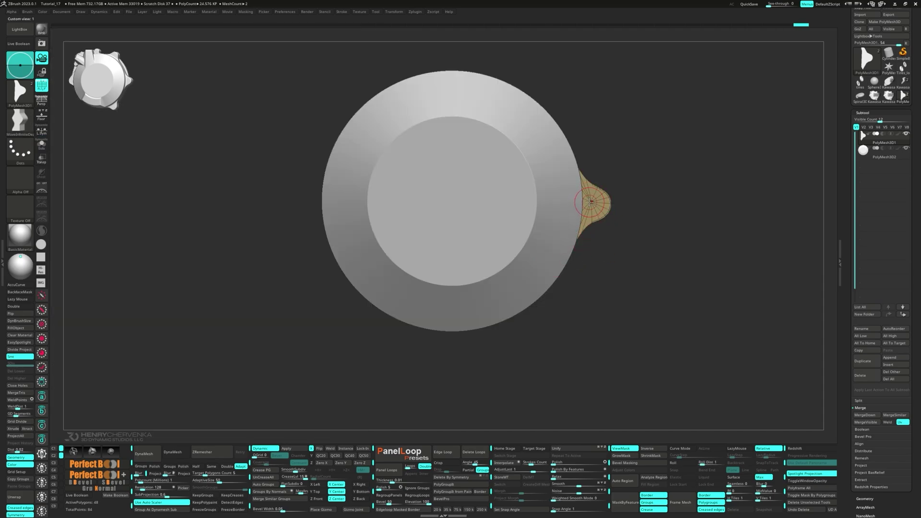
# Place duplicate lugs around the disc's rim at the lower-right, upper-right and left sides, rotating each to face outward
pyautogui.press('w')
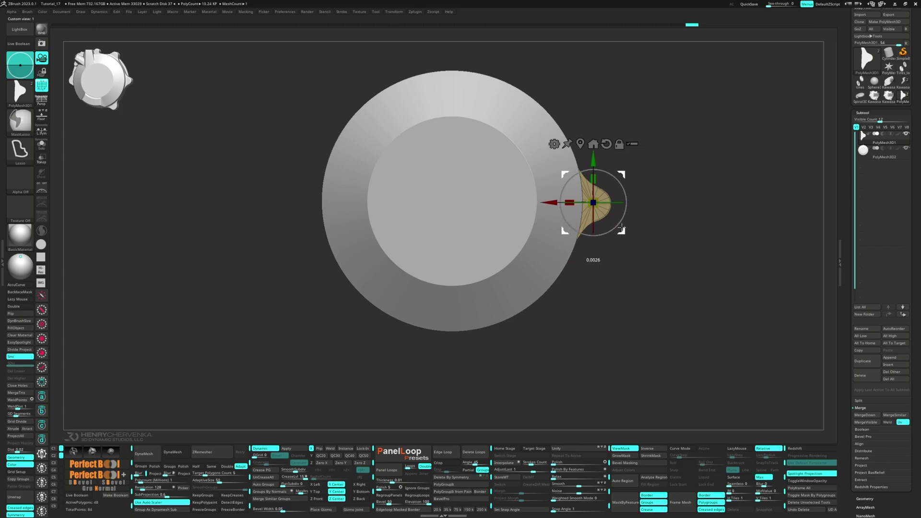
pyautogui.keyDown('ctrl'); pyautogui.moveTo(624, 220); pyautogui.dragTo(551, 69); pyautogui.keyUp('ctrl')
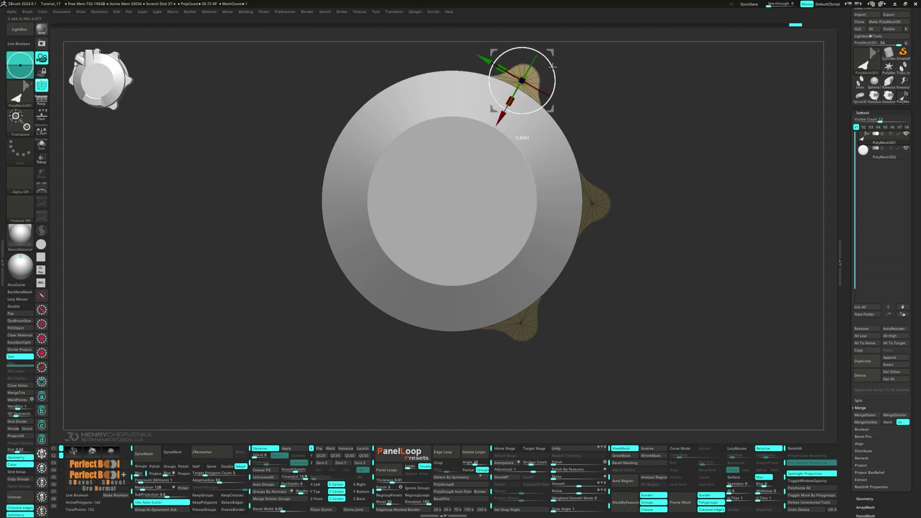
pyautogui.moveTo(552, 112); pyautogui.dragTo(340, 243)
pyautogui.moveTo(343, 215); pyautogui.dragTo(334, 236)
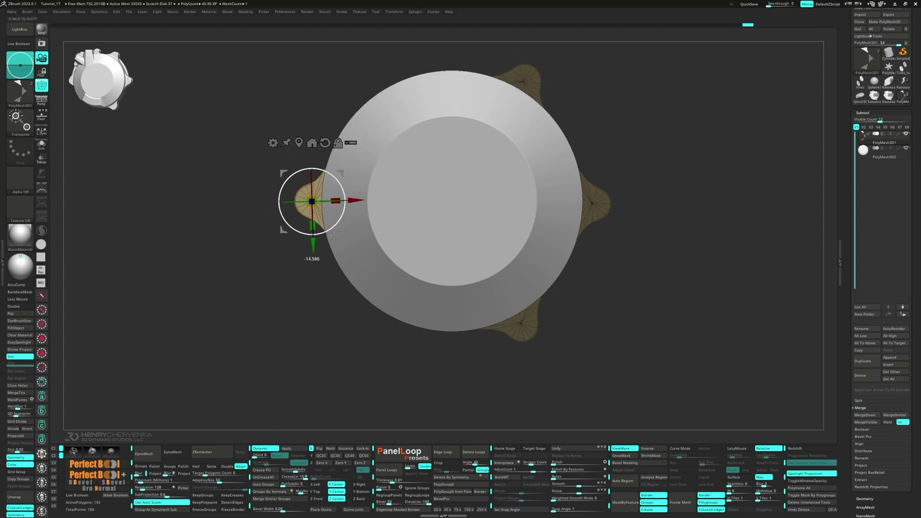
# Reshape the left lug with the Move brush, stretching its upper flank into a long slope up along the disc's rim
pyautogui.press('q')
pyautogui.press('s')
pyautogui.moveTo(320, 181); pyautogui.dragTo(323, 182)
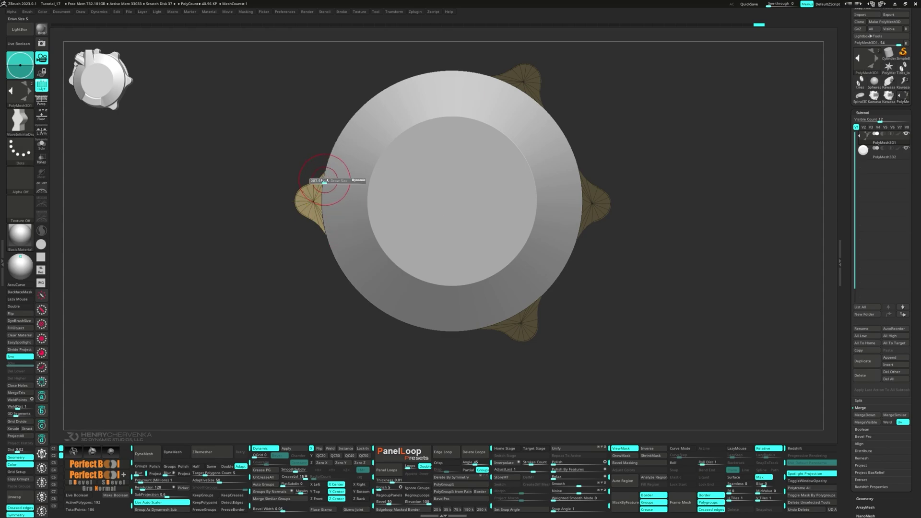
pyautogui.hotkey('ctrl', 'z')
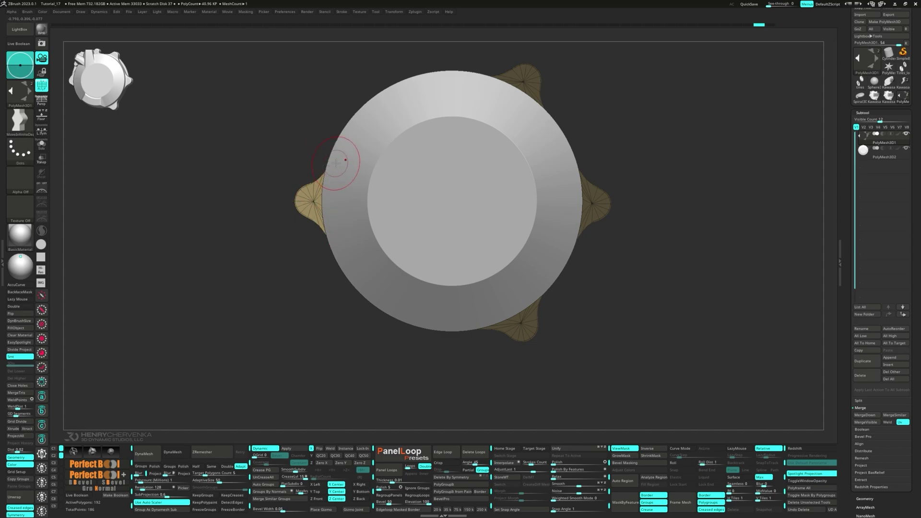
pyautogui.moveTo(326, 172); pyautogui.dragTo(335, 129)
pyautogui.press('s')
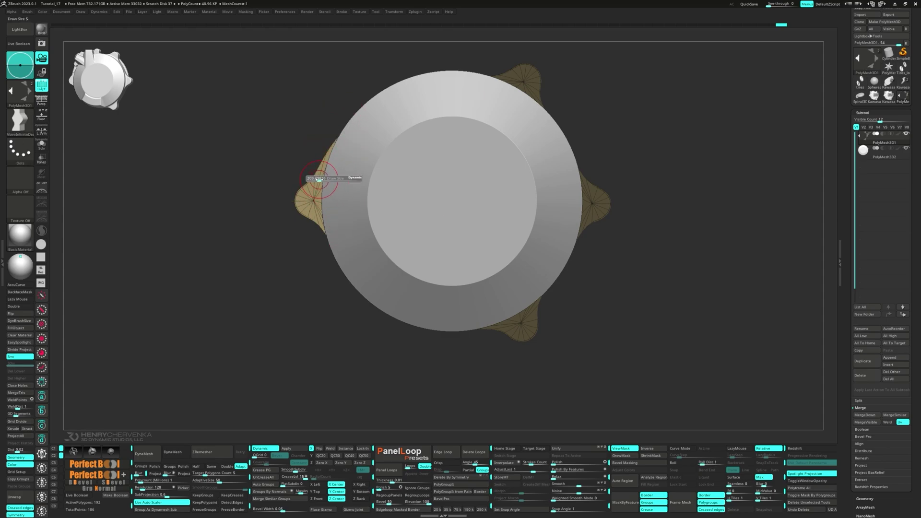
pyautogui.moveTo(318, 179); pyautogui.dragTo(321, 179)
pyautogui.moveTo(321, 175); pyautogui.dragTo(317, 172)
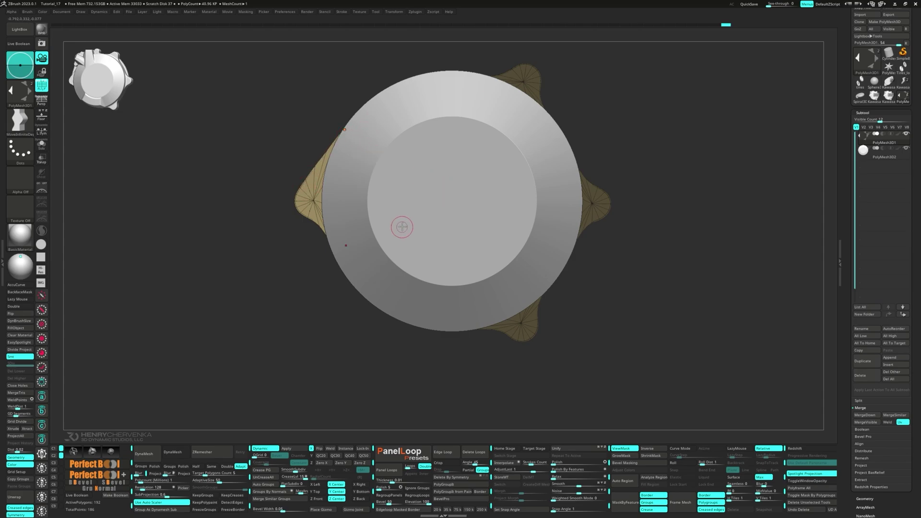
# Insert a Cylinder 3D from the gizmo, split it into its own subtool, unify its size, crease its edges and centre the gizmo on it
pyautogui.moveTo(431, 182)
pyautogui.mouseDown(button='right')
pyautogui.moveTo(385, 194)
pyautogui.moveTo(429, 174)
pyautogui.mouseUp(button='right')
pyautogui.press('w')
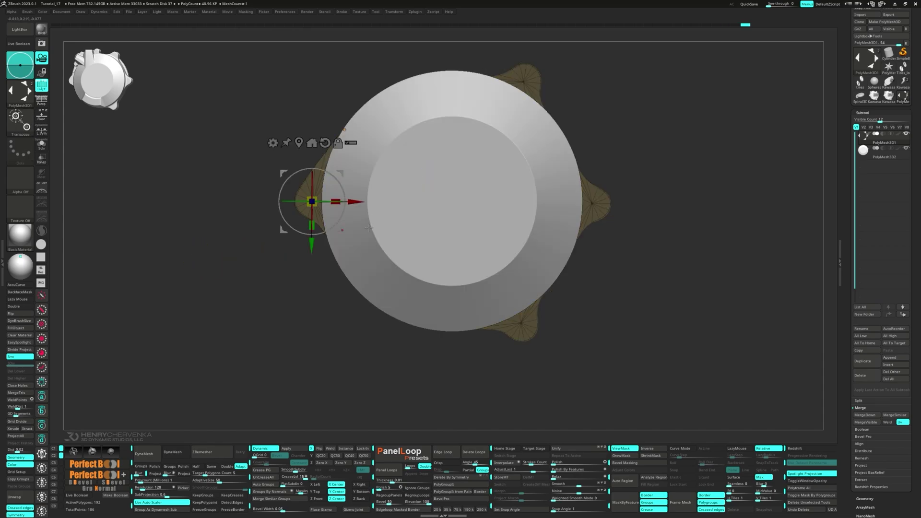
pyautogui.click(272, 143)
pyautogui.click(309, 145)
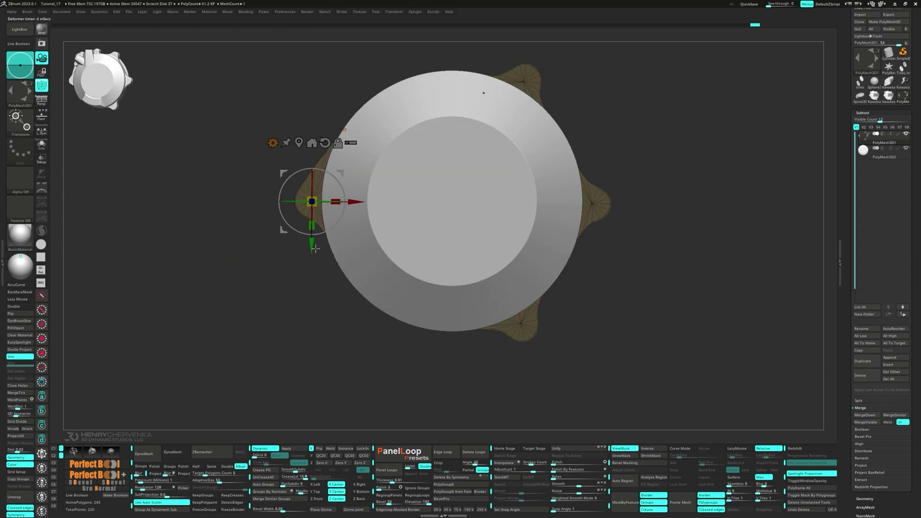
pyautogui.moveTo(344, 230); pyautogui.dragTo(324, 193)
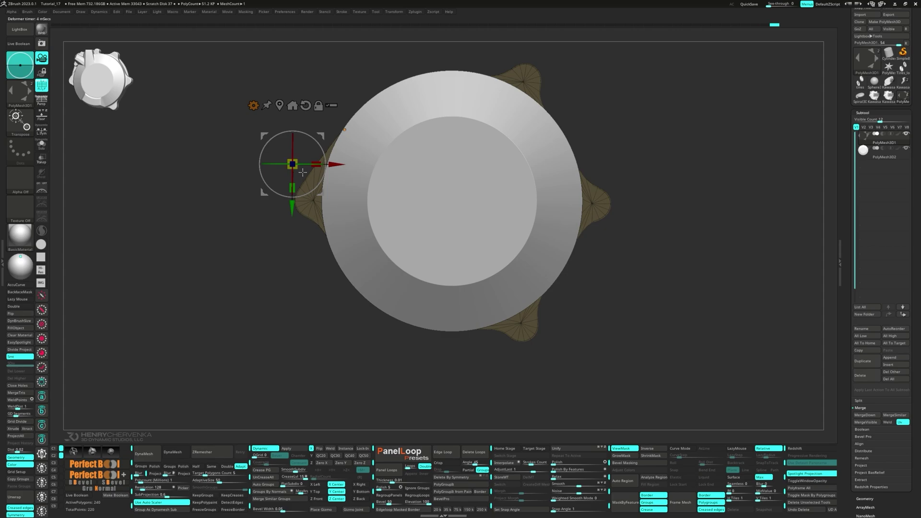
pyautogui.hotkey('ctrl', 'shift', 's')
pyautogui.click(559, 449)
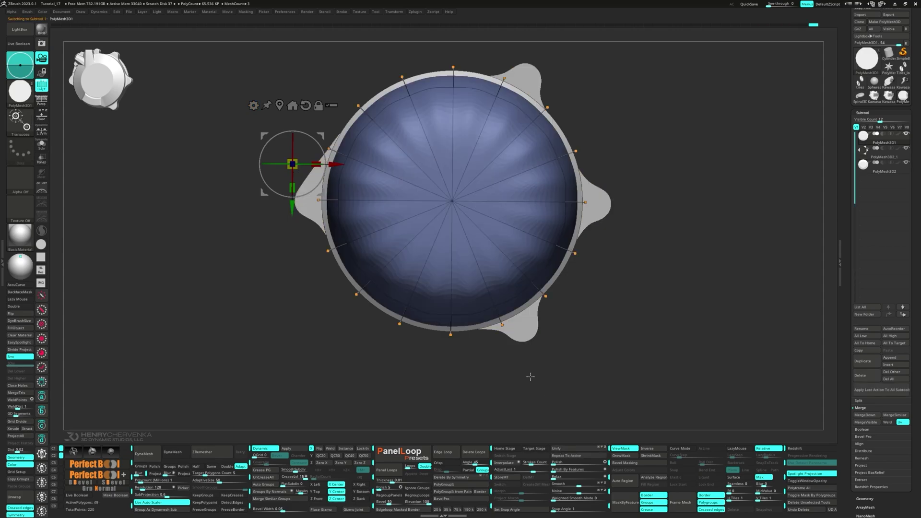
pyautogui.hotkey('shift', 'c')
pyautogui.click(280, 106)
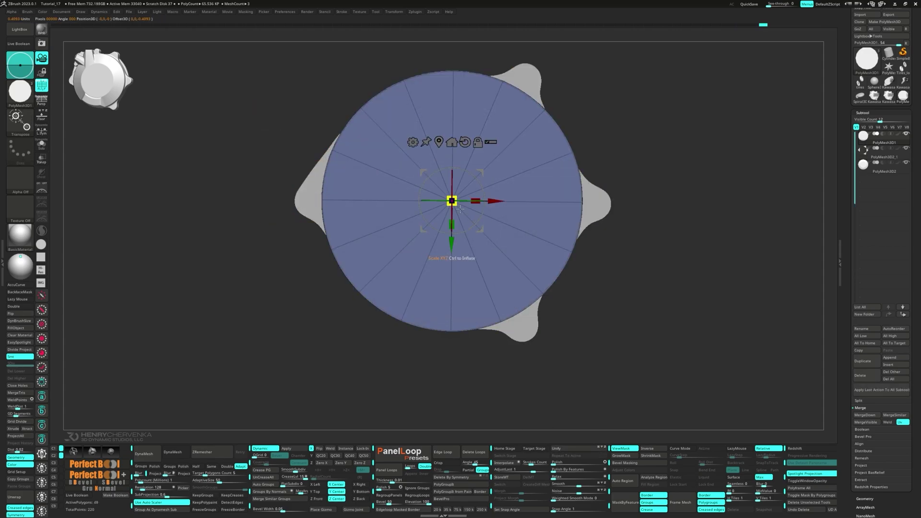
# Scale the new cylinder down, place it above the disc's top rim and align its depth with the back of the lugs
pyautogui.moveTo(465, 234); pyautogui.dragTo(460, 92)
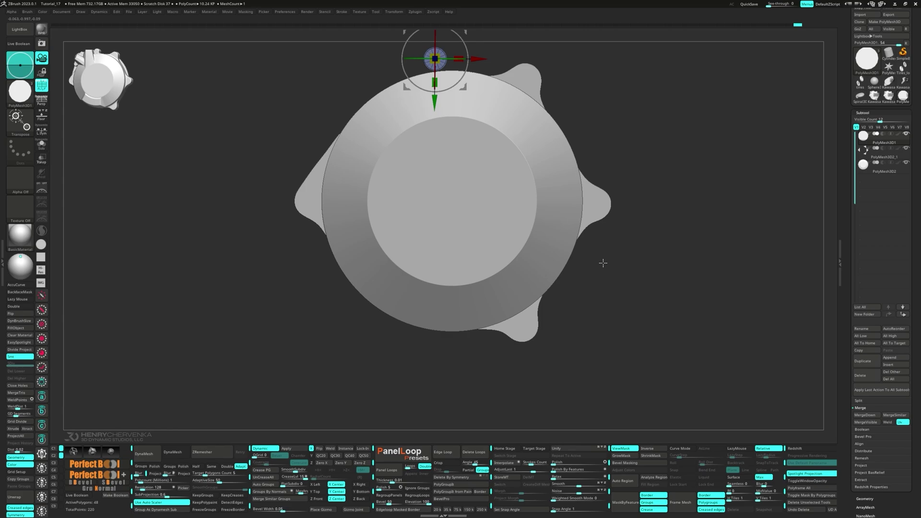
pyautogui.keyDown('shift'); pyautogui.moveTo(603, 263); pyautogui.dragTo(568, 265); pyautogui.keyUp('shift')
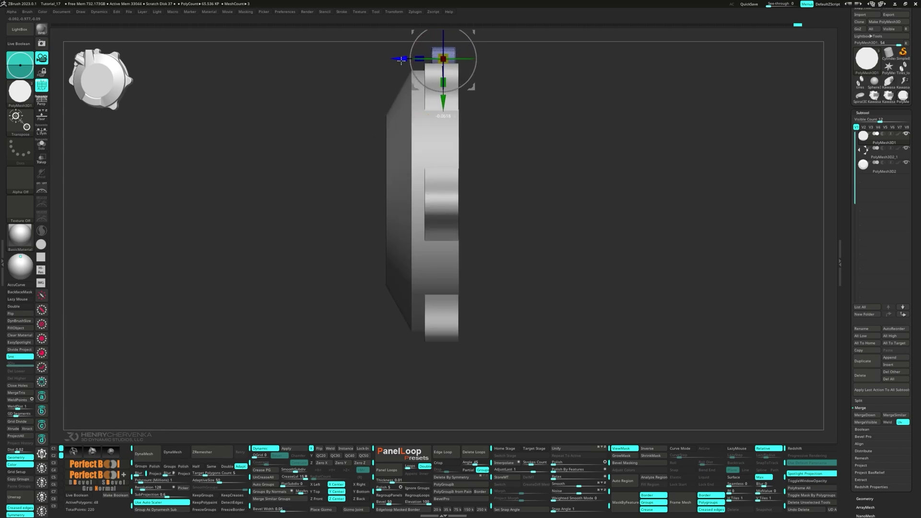
pyautogui.moveTo(402, 62); pyautogui.dragTo(403, 62)
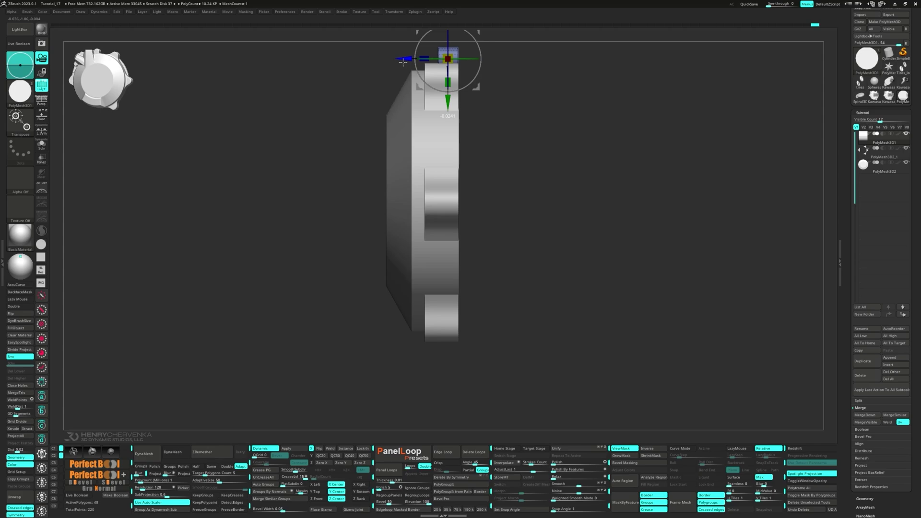
# Pull the small cylinder's lower side toward the rim with the Move brush and smooth it into a rounded lug
pyautogui.press('1')
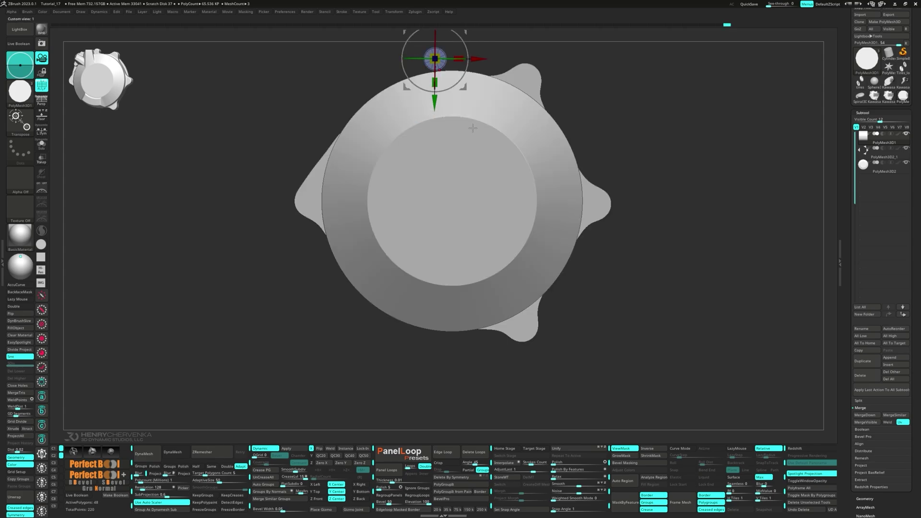
pyautogui.press('q')
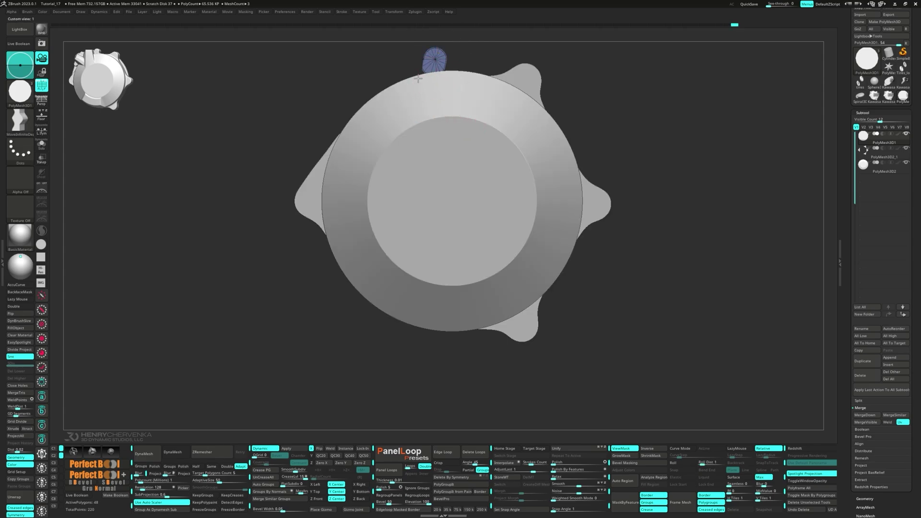
pyautogui.moveTo(417, 78); pyautogui.dragTo(415, 77)
pyautogui.keyDown('ctrl'); pyautogui.moveTo(442, 52); pyautogui.dragTo(471, 195, button='right'); pyautogui.keyUp('ctrl')
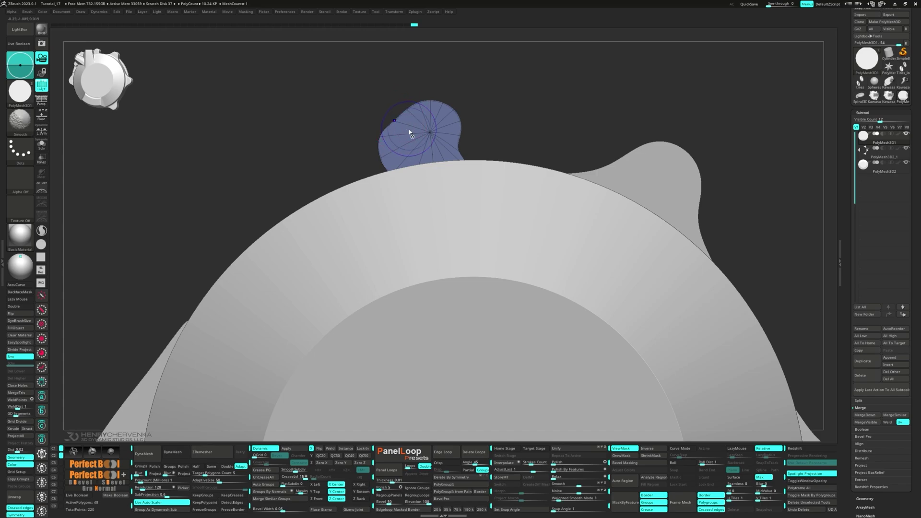
pyautogui.hotkey('shift', '1')
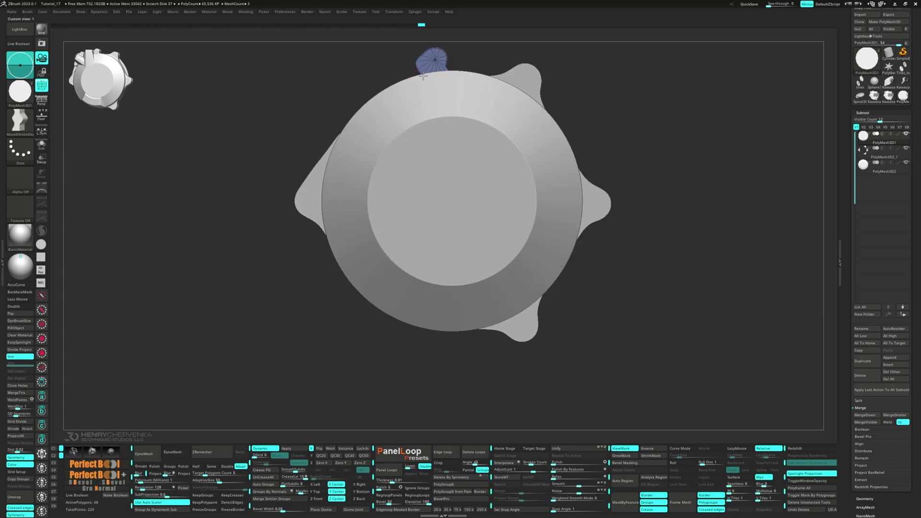
# Insert a PolyCube from the gizmo, split it into its own subtool, unify its size and delete its extra edge loops
pyautogui.press('w')
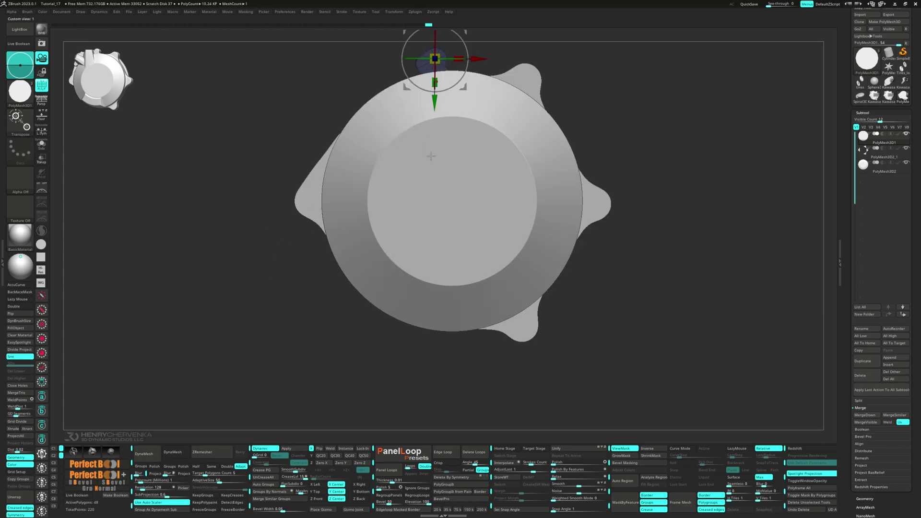
pyautogui.keyDown('alt'); pyautogui.moveTo(488, 141); pyautogui.dragTo(487, 208, button='right'); pyautogui.keyUp('alt')
pyautogui.click(394, 68)
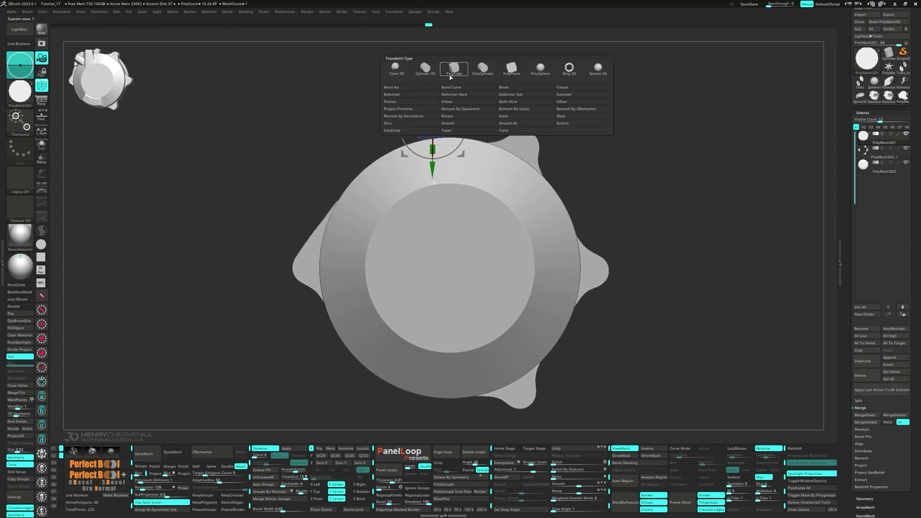
pyautogui.click(457, 70)
pyautogui.moveTo(481, 120)
pyautogui.mouseDown()
pyautogui.moveTo(507, 95)
pyautogui.moveTo(522, 99)
pyautogui.mouseUp()
pyautogui.hotkey('ctrl', 'a')
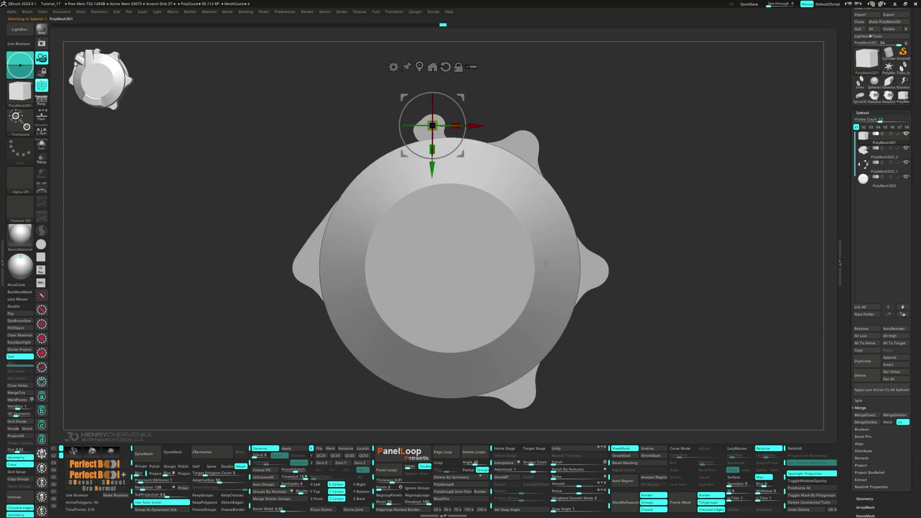
pyautogui.click(578, 451)
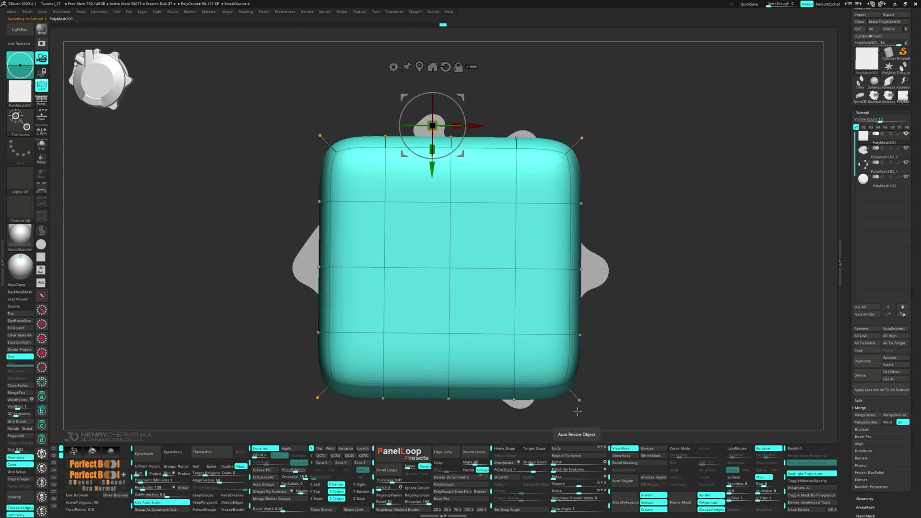
pyautogui.click(473, 453)
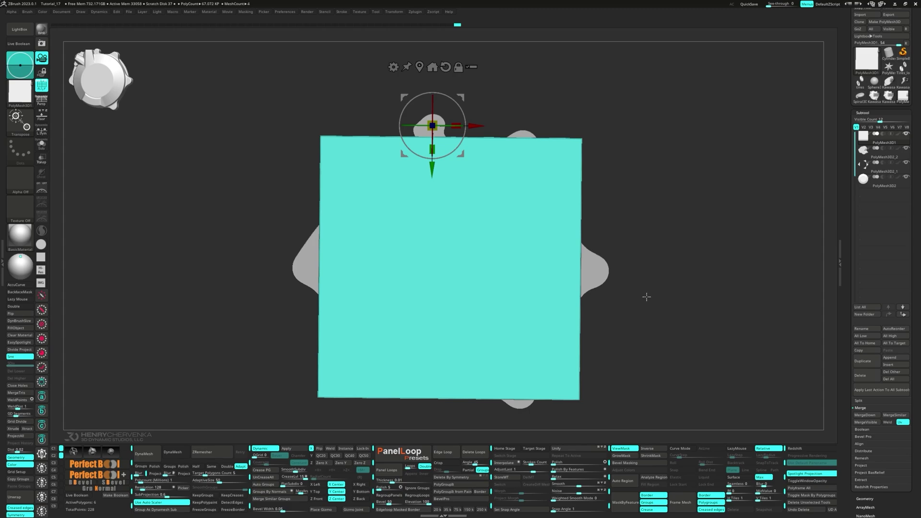
# Centre the gizmo on the cube, scale it down to a small block at the top lug and fit its depth to that lug
pyautogui.moveTo(646, 296); pyautogui.dragTo(465, 226)
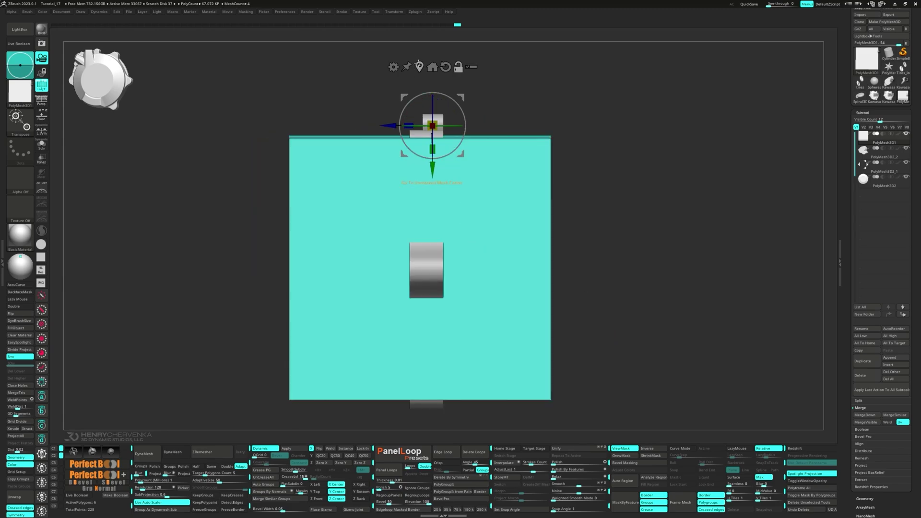
pyautogui.click(418, 65)
pyautogui.moveTo(419, 267); pyautogui.dragTo(67, 177)
pyautogui.moveTo(423, 315); pyautogui.dragTo(494, 228)
pyautogui.moveTo(369, 148); pyautogui.dragTo(420, 148)
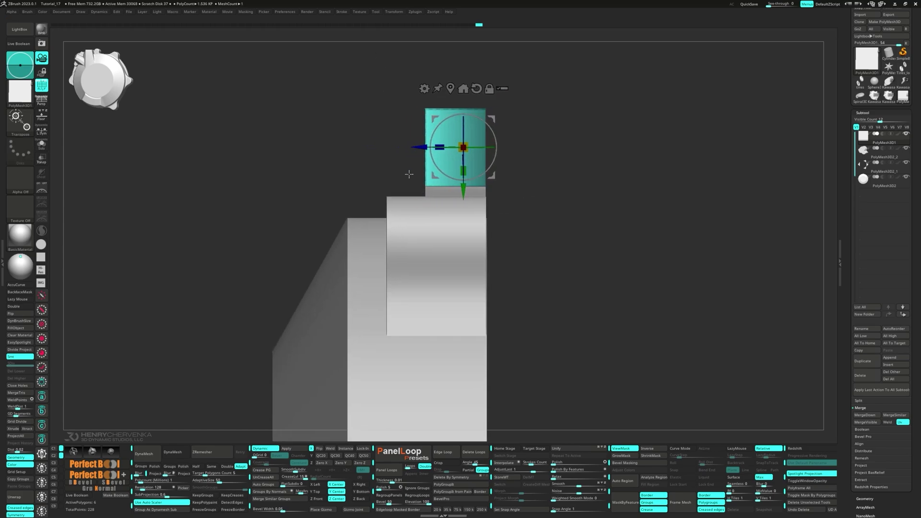
pyautogui.keyDown('alt'); pyautogui.moveTo(403, 180); pyautogui.dragTo(415, 225); pyautogui.keyUp('alt')
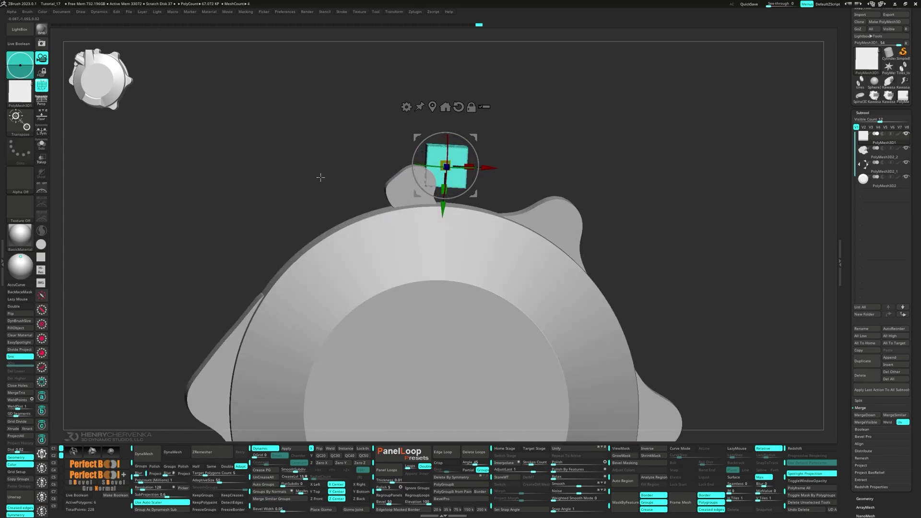
# Move the block to the disc's upper-left rim and stretch its ends with masked moves to bridge the left and top lugs
pyautogui.press('f')
pyautogui.moveTo(482, 75)
pyautogui.mouseDown()
pyautogui.moveTo(422, 109)
pyautogui.moveTo(339, 210)
pyautogui.mouseUp()
pyautogui.moveTo(271, 235)
pyautogui.keyDown('ctrl'); pyautogui.mouseDown()
pyautogui.moveTo(309, 190)
pyautogui.moveTo(341, 118)
pyautogui.mouseUp(); pyautogui.keyUp('ctrl')
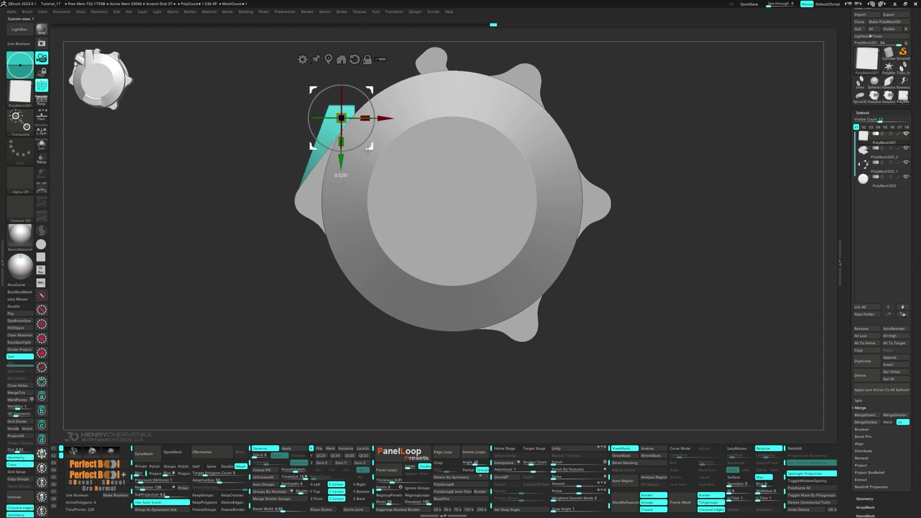
pyautogui.moveTo(368, 150); pyautogui.dragTo(363, 148)
pyautogui.moveTo(296, 97)
pyautogui.keyDown('ctrl'); pyautogui.mouseDown()
pyautogui.moveTo(332, 120)
pyautogui.moveTo(393, 111)
pyautogui.moveTo(433, 76)
pyautogui.moveTo(440, 90)
pyautogui.moveTo(471, 89)
pyautogui.mouseUp(); pyautogui.keyUp('ctrl')
pyautogui.press('ctrl')
pyautogui.hotkey('ctrl', 'shift')
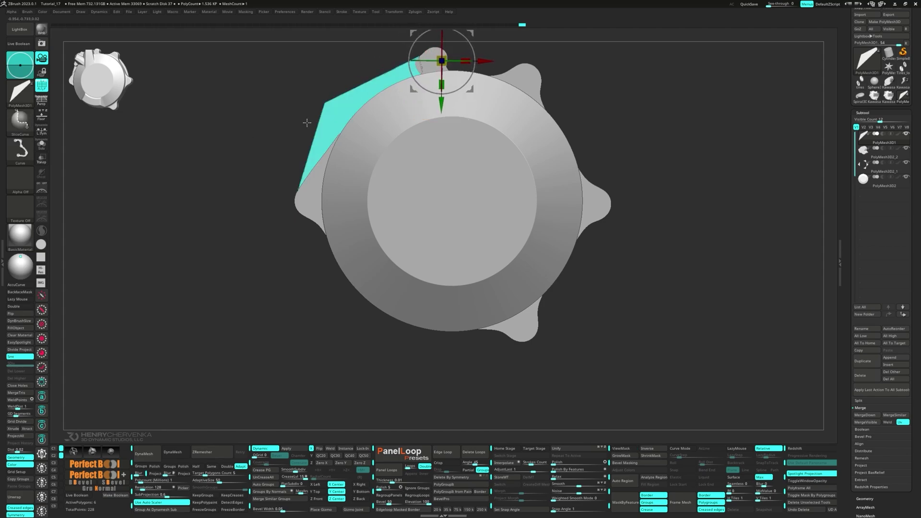
# Slice the bridging block near the top lug and move the cut's outer corner outward using a mask
pyautogui.moveTo(376, 50)
pyautogui.keyDown('ctrl'); pyautogui.keyDown('shift'); pyautogui.mouseDown()
pyautogui.moveTo(416, 202)
pyautogui.moveTo(381, 91)
pyautogui.mouseUp(); pyautogui.keyUp('shift'); pyautogui.keyUp('ctrl')
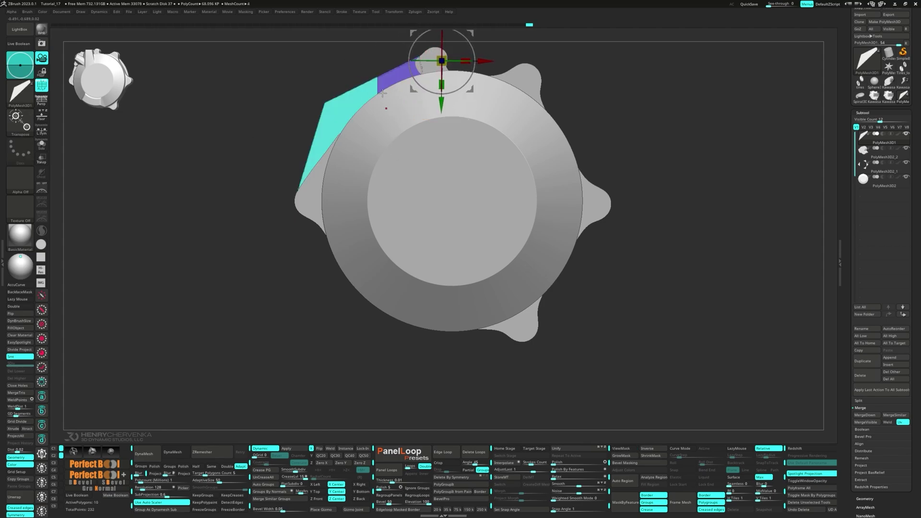
pyautogui.moveTo(378, 56)
pyautogui.keyDown('ctrl'); pyautogui.mouseDown()
pyautogui.moveTo(362, 56)
pyautogui.moveTo(383, 62)
pyautogui.mouseUp(); pyautogui.keyUp('ctrl')
pyautogui.keyDown('ctrl'); pyautogui.click(383, 55); pyautogui.keyUp('ctrl')
pyautogui.moveTo(473, 92); pyautogui.dragTo(483, 69)
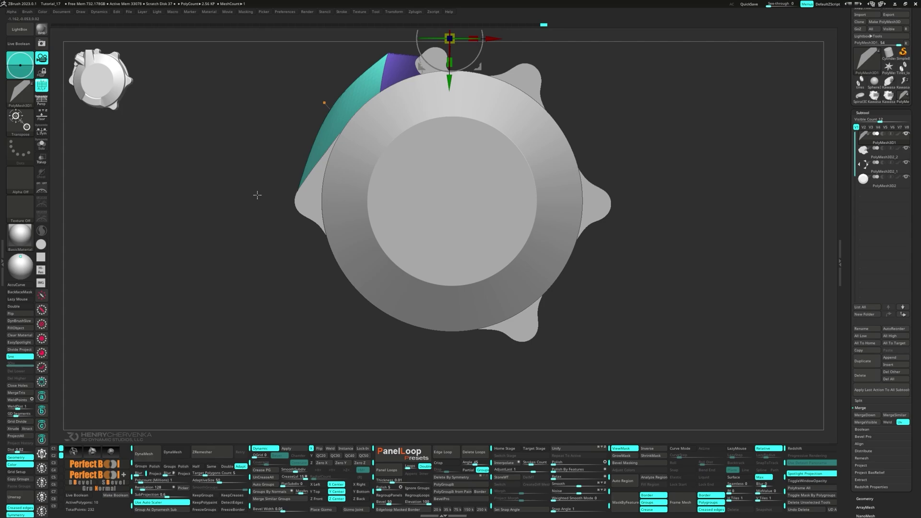
# Crease the block's sliced edge with the ZModeler brush, turn on dynamic subdivision and assign the whole block one polygroup
pyautogui.moveTo(257, 195); pyautogui.dragTo(246, 238)
pyautogui.press('q')
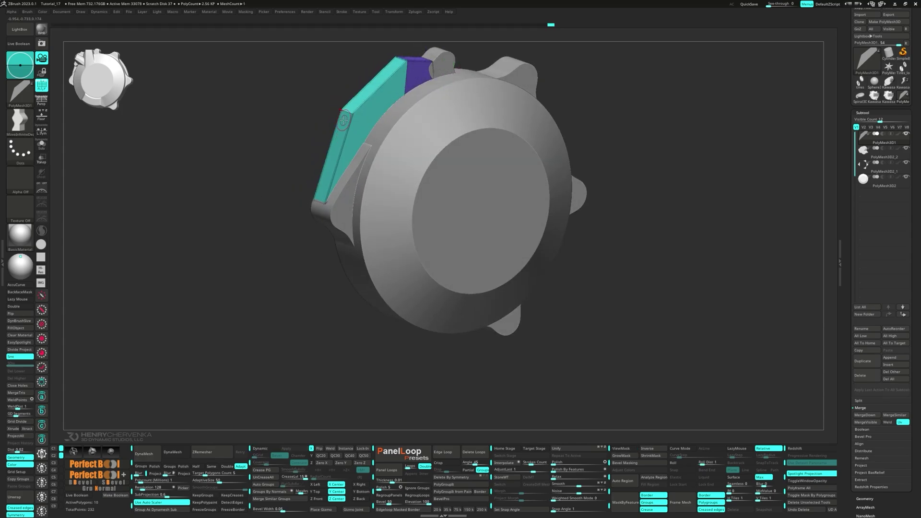
pyautogui.press('space')
pyautogui.click(335, 47)
pyautogui.press('d')
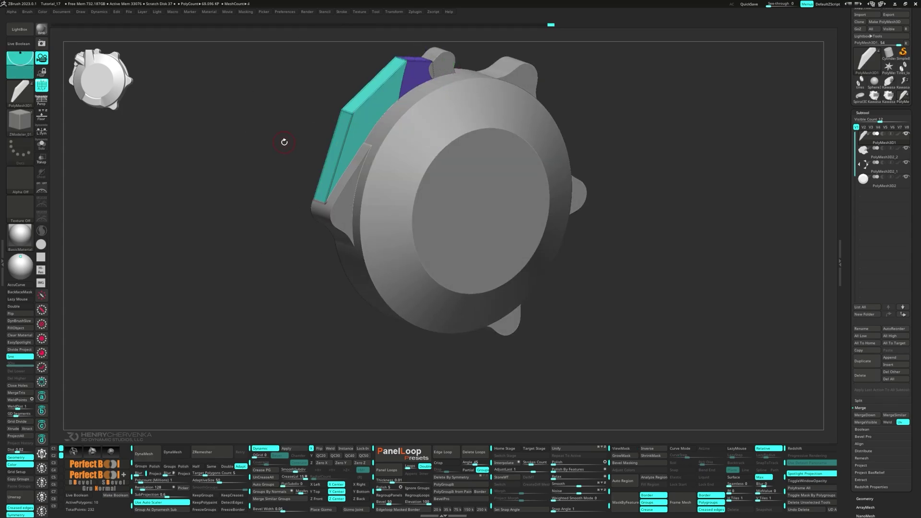
pyautogui.hotkey('ctrl', 'w')
pyautogui.hotkey('shift', '1')
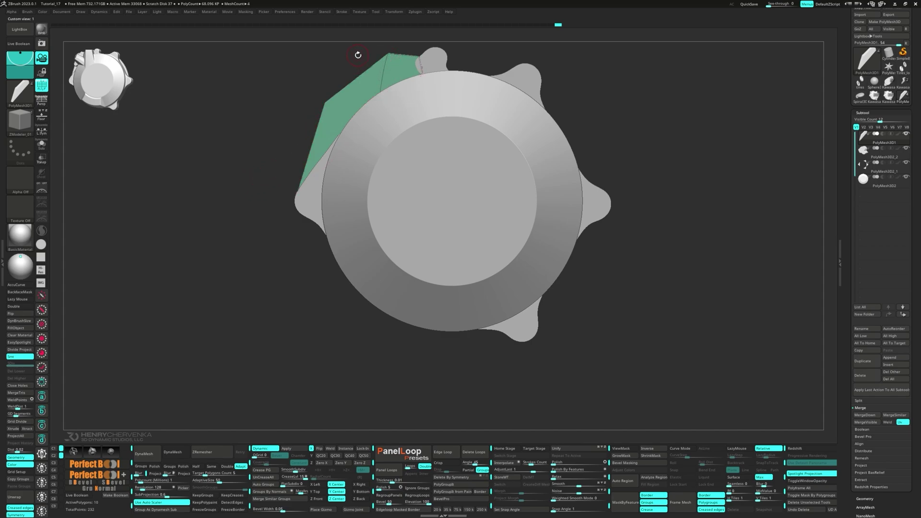
# Isolate the bridging block in Solo mode and slice it vertically across its middle
pyautogui.keyDown('alt'); pyautogui.moveTo(291, 133); pyautogui.dragTo(255, 169); pyautogui.keyUp('alt')
pyautogui.hotkey('shift', 's')
pyautogui.keyDown('ctrl'); pyautogui.keyDown('shift'); pyautogui.moveTo(316, 76); pyautogui.dragTo(316, 167); pyautogui.keyUp('shift'); pyautogui.keyUp('ctrl')
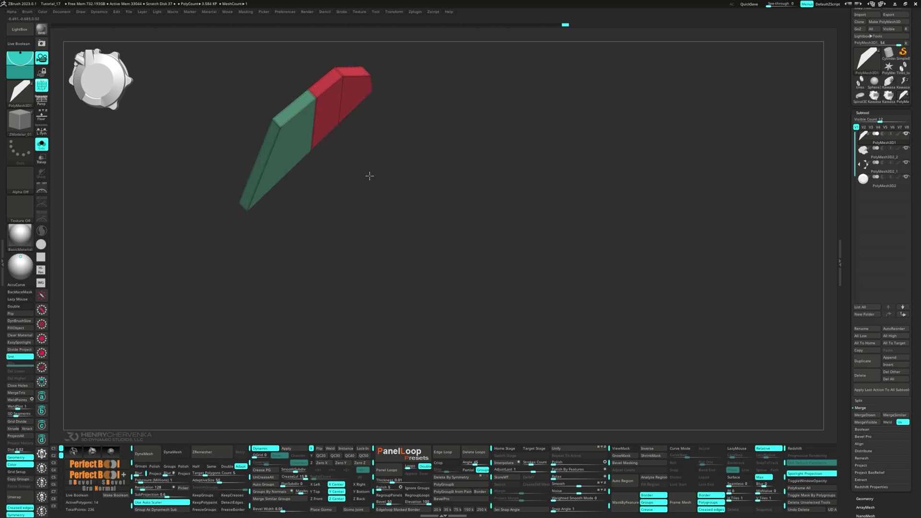
# Choose the MoveInfiniteDepth brush, leave Solo mode and assign the bridging block a single polygroup with the polyframe hidden
pyautogui.hotkey('shift', '1')
pyautogui.rightClick(362, 80)
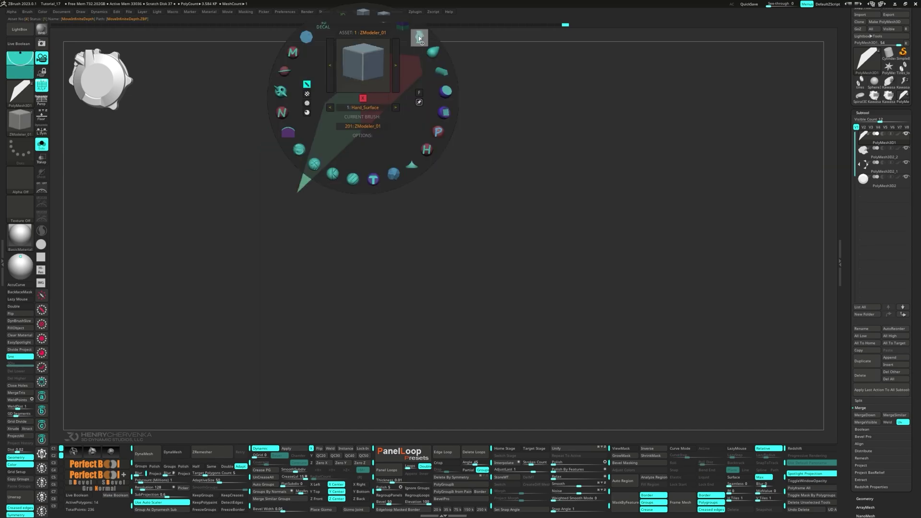
pyautogui.click(419, 37)
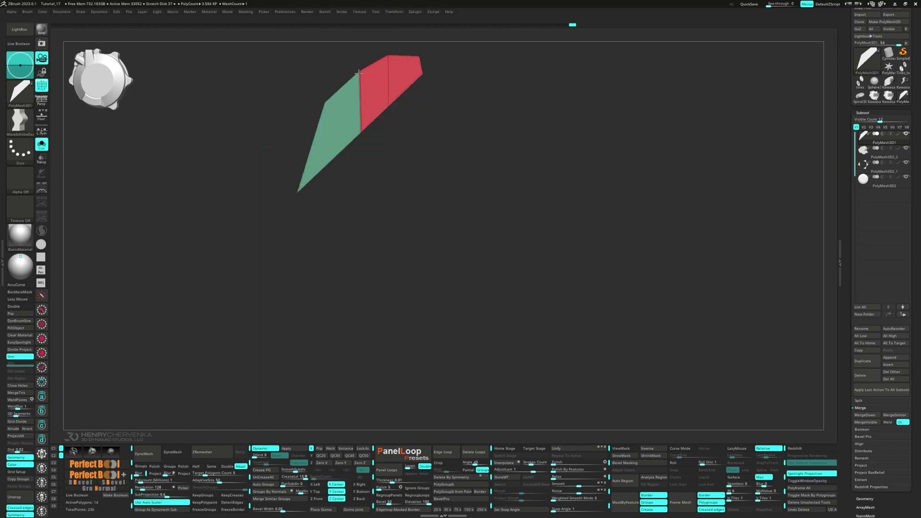
pyautogui.moveTo(190, 219); pyautogui.dragTo(211, 185)
pyautogui.hotkey('alt', 's')
pyautogui.hotkey('shift', '1')
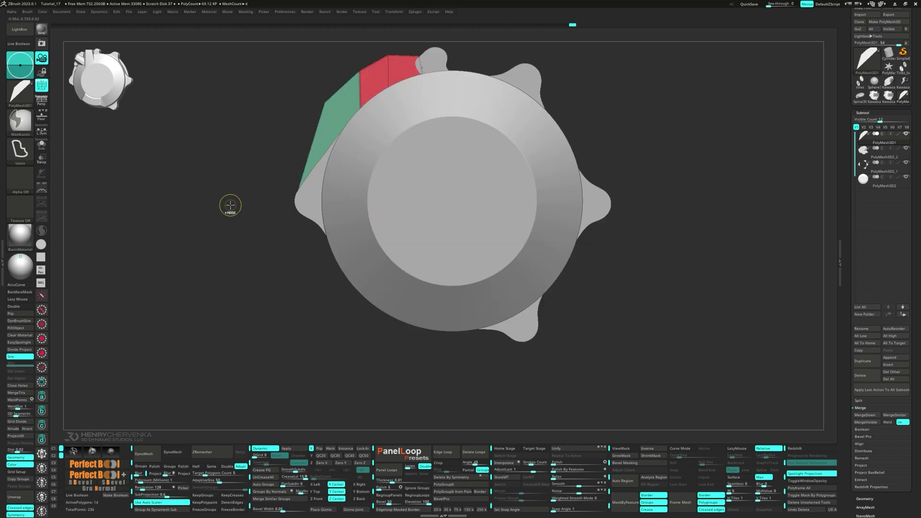
pyautogui.hotkey('ctrl', 'w')
pyautogui.hotkey('shift', 'f')
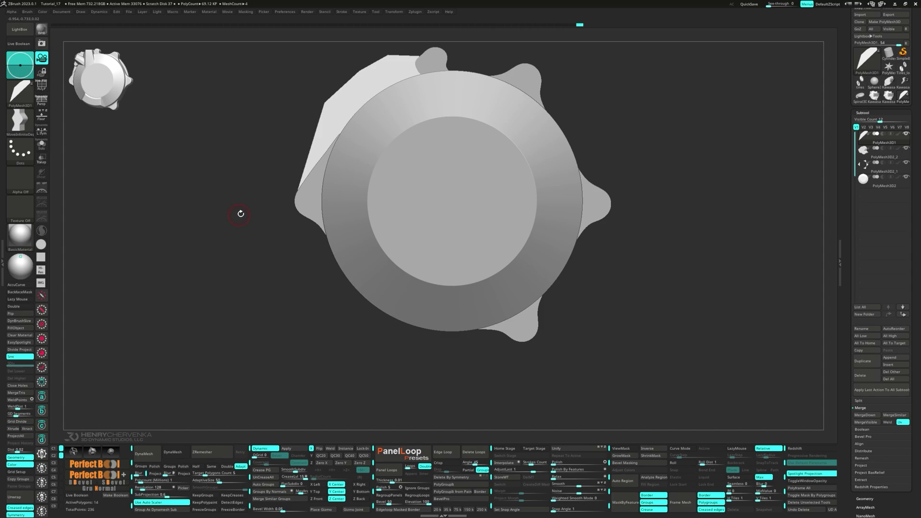
# Mask the whole bridging block, apply a gizmo deformer to it and clear the mask
pyautogui.press('w')
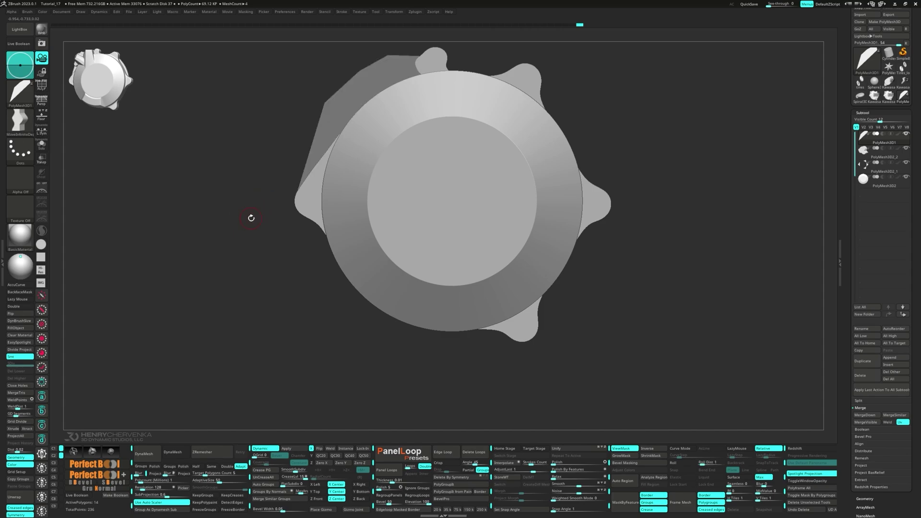
pyautogui.keyDown('alt'); pyautogui.moveTo(482, 67); pyautogui.dragTo(454, 204); pyautogui.keyUp('alt')
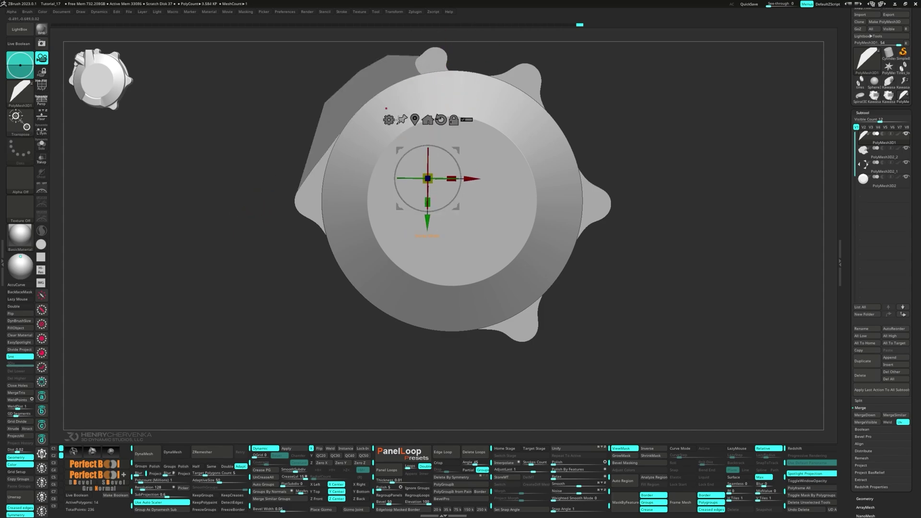
pyautogui.click(388, 119)
pyautogui.click(450, 118)
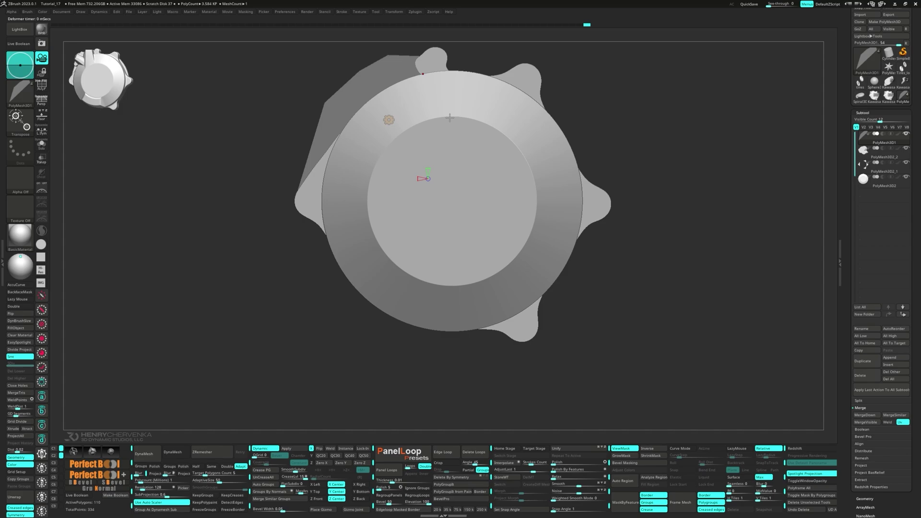
pyautogui.keyDown('ctrl'); pyautogui.click(249, 237); pyautogui.keyUp('ctrl')
# Append a cube as a new subtool and delete its edge loops to make a plain box with the polyframe shown
pyautogui.hotkey('ctrl', 'shift', 's')
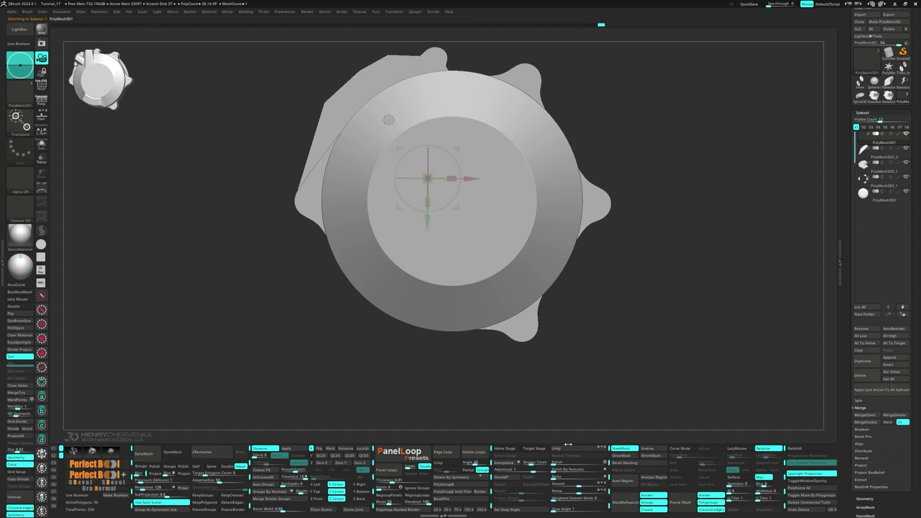
pyautogui.click(571, 450)
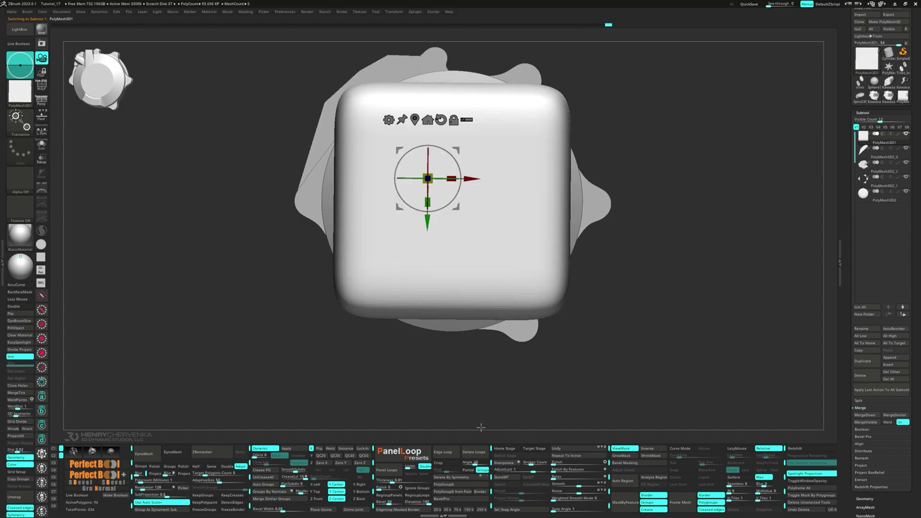
pyautogui.hotkey('shift', 'f')
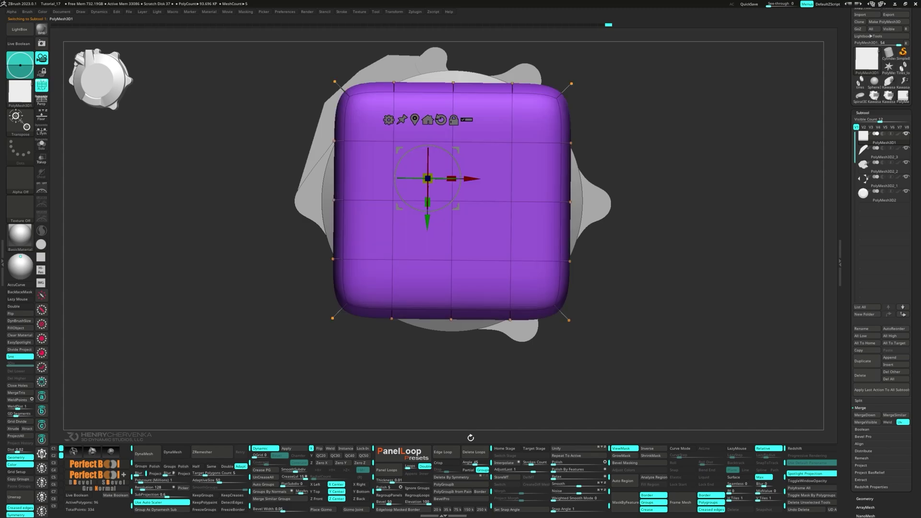
pyautogui.click(473, 452)
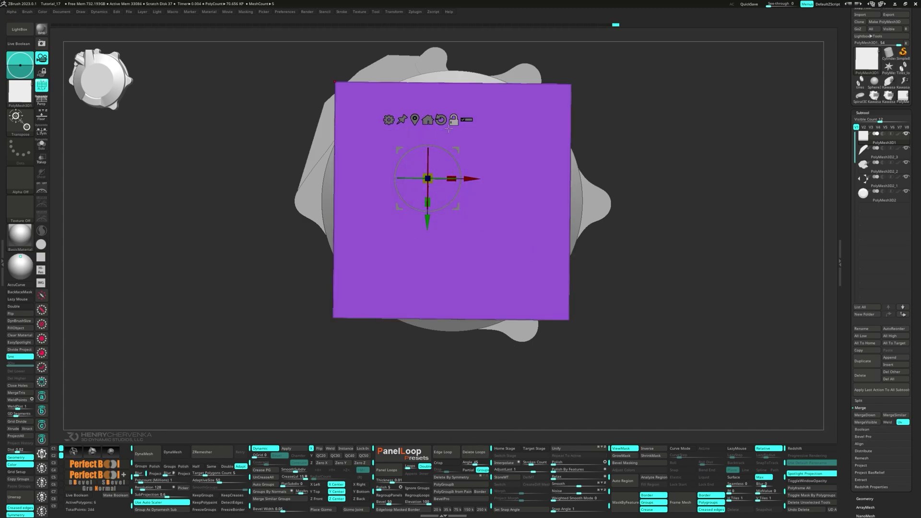
# Center the gizmo on the new box, scale the box down and move it onto the disc's rim beside the top lug
pyautogui.keyDown('alt'); pyautogui.click(441, 120); pyautogui.keyUp('alt')
pyautogui.keyDown('alt'); pyautogui.click(415, 120); pyautogui.keyUp('alt')
pyautogui.moveTo(451, 200); pyautogui.dragTo(322, 177)
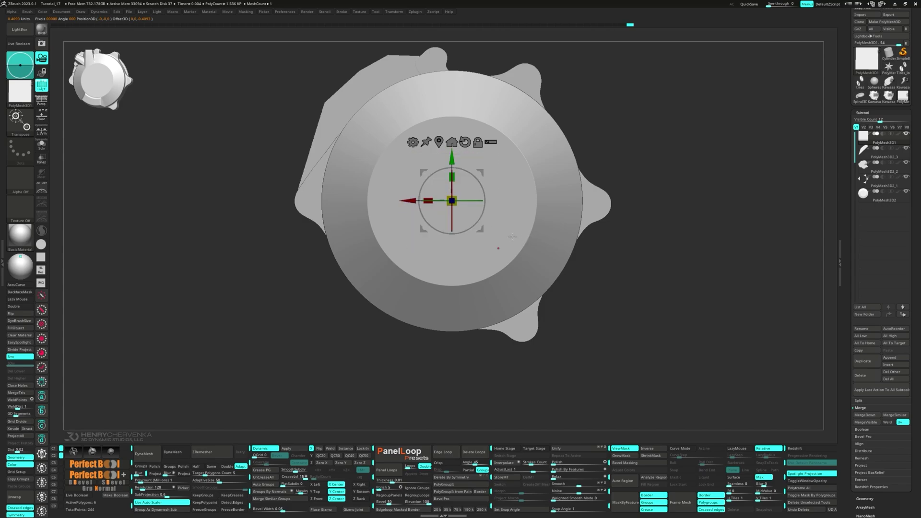
pyautogui.moveTo(482, 230); pyautogui.dragTo(421, 96)
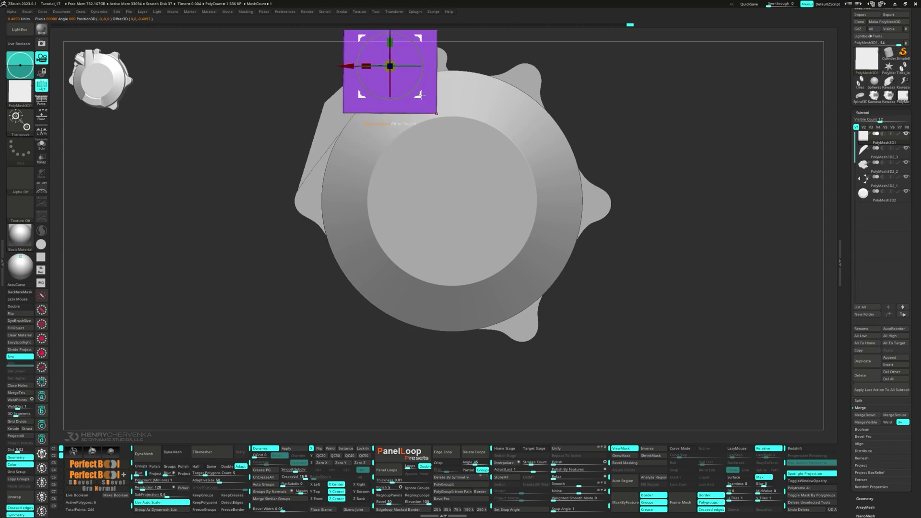
pyautogui.moveTo(392, 68); pyautogui.dragTo(392, 68)
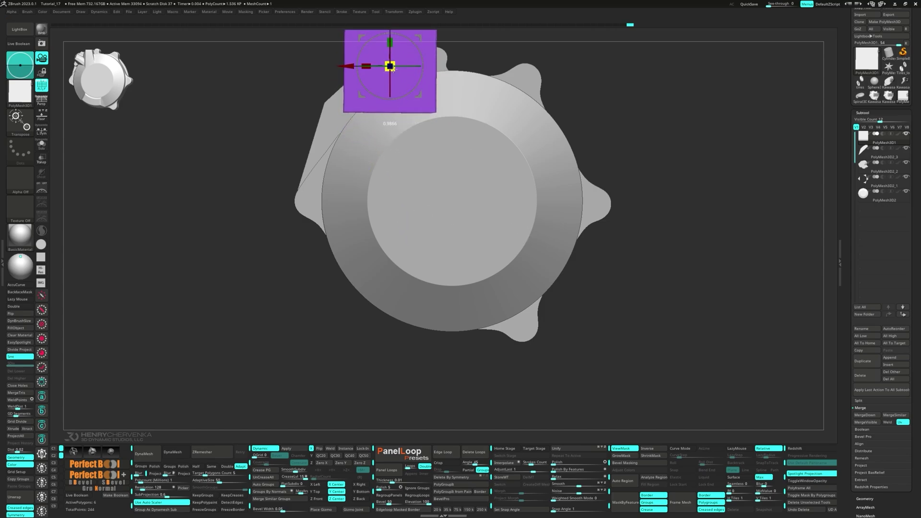
pyautogui.click(508, 94)
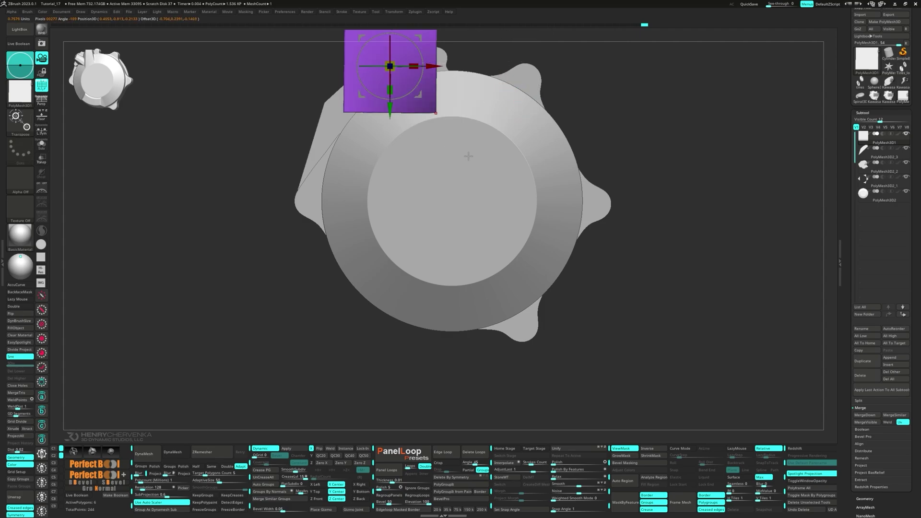
# Taper the box with masked moves, aligning its left edge with the bridging block's corner and slanting its right side past the top lug
pyautogui.moveTo(449, 180)
pyautogui.mouseDown(button='right')
pyautogui.moveTo(469, 177)
pyautogui.moveTo(442, 166)
pyautogui.mouseUp(button='right')
pyautogui.hotkey('ctrl', 'shift', 's')
pyautogui.hotkey('ctrl', 'shift', 's')
pyautogui.moveTo(421, 95); pyautogui.dragTo(468, 124)
pyautogui.moveTo(292, 157)
pyautogui.keyDown('ctrl'); pyautogui.mouseDown()
pyautogui.moveTo(434, 125)
pyautogui.moveTo(403, 128)
pyautogui.mouseUp(); pyautogui.keyUp('ctrl')
pyautogui.keyDown('ctrl'); pyautogui.moveTo(443, 89); pyautogui.dragTo(460, 69); pyautogui.keyUp('ctrl')
pyautogui.moveTo(403, 128); pyautogui.dragTo(463, 130)
pyautogui.moveTo(278, 75)
pyautogui.keyDown('ctrl'); pyautogui.mouseDown()
pyautogui.moveTo(426, 80)
pyautogui.moveTo(336, 178)
pyautogui.mouseUp(); pyautogui.keyUp('ctrl')
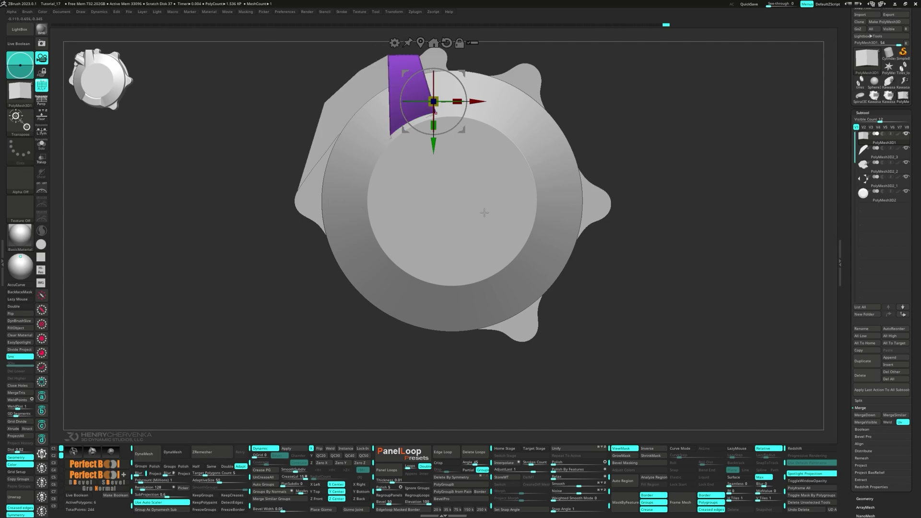
# Shift the box in side view and slant its front face with a masked move to follow the disc's tapered rim
pyautogui.keyDown('shift'); pyautogui.moveTo(484, 213); pyautogui.dragTo(367, 214); pyautogui.keyUp('shift')
pyautogui.keyDown('alt'); pyautogui.moveTo(201, 200); pyautogui.dragTo(397, 214); pyautogui.keyUp('alt')
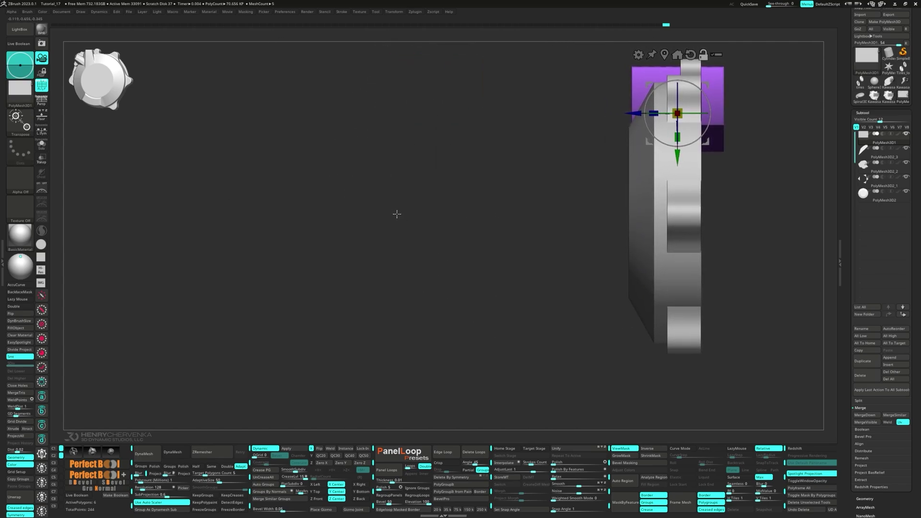
pyautogui.moveTo(634, 113); pyautogui.dragTo(641, 113)
pyautogui.keyDown('ctrl'); pyautogui.moveTo(585, 86); pyautogui.dragTo(596, 96); pyautogui.keyUp('ctrl')
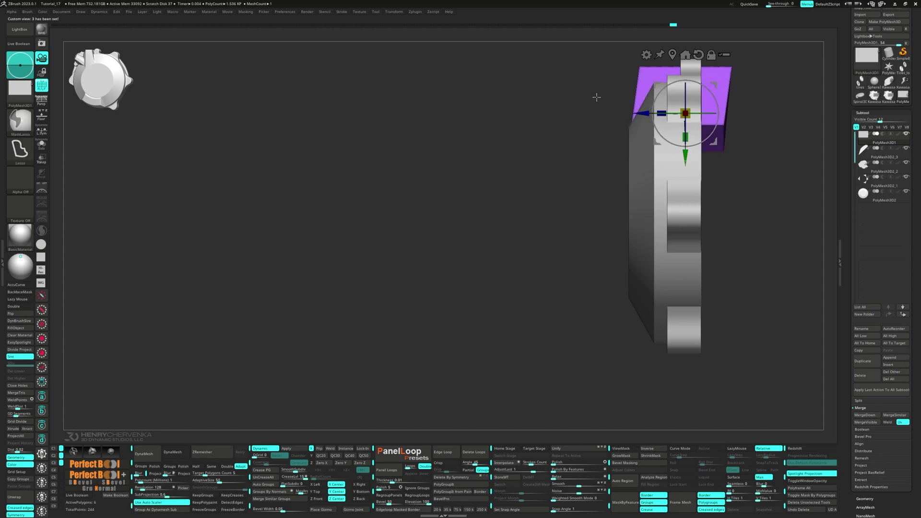
pyautogui.keyDown('ctrl'); pyautogui.moveTo(608, 46); pyautogui.dragTo(664, 168); pyautogui.keyUp('ctrl')
pyautogui.moveTo(643, 113)
pyautogui.mouseDown()
pyautogui.moveTo(615, 113)
pyautogui.moveTo(875, 81)
pyautogui.moveTo(613, 111)
pyautogui.moveTo(638, 111)
pyautogui.mouseUp()
pyautogui.click(645, 54)
pyautogui.moveTo(537, 149); pyautogui.dragTo(625, 150)
pyautogui.keyDown('alt'); pyautogui.moveTo(515, 148); pyautogui.dragTo(288, 203); pyautogui.keyUp('alt')
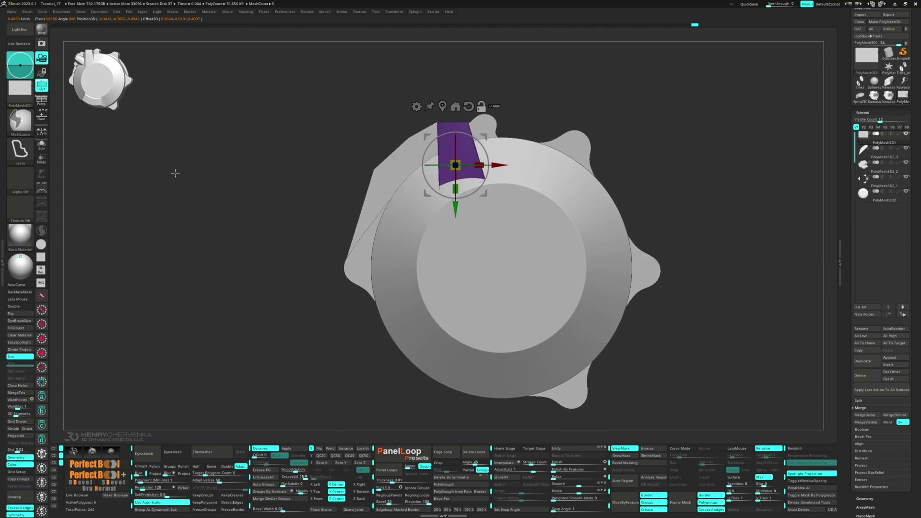
# Isolate the box's left side face with a mask and extrude it outward along the bridging block
pyautogui.keyDown('ctrl'); pyautogui.moveTo(175, 172); pyautogui.dragTo(191, 204); pyautogui.keyUp('ctrl')
pyautogui.moveTo(200, 228)
pyautogui.keyDown('ctrl'); pyautogui.mouseDown()
pyautogui.moveTo(368, 242)
pyautogui.moveTo(441, 169)
pyautogui.moveTo(335, 101)
pyautogui.mouseUp(); pyautogui.keyUp('ctrl')
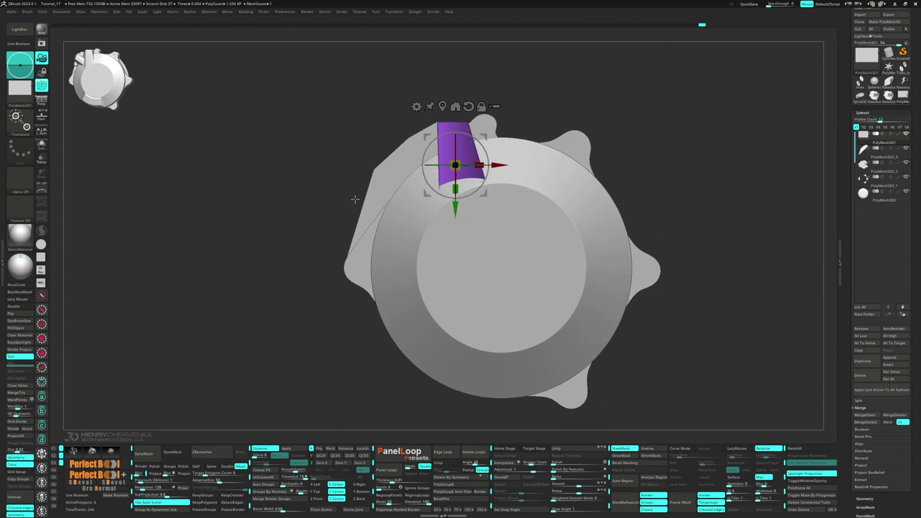
pyautogui.moveTo(355, 200); pyautogui.dragTo(382, 202)
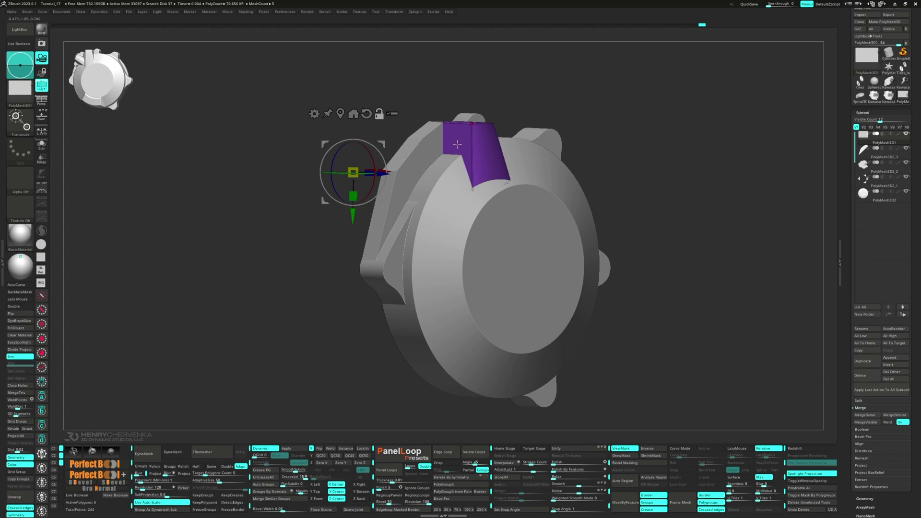
pyautogui.click(457, 144)
pyautogui.press('1')
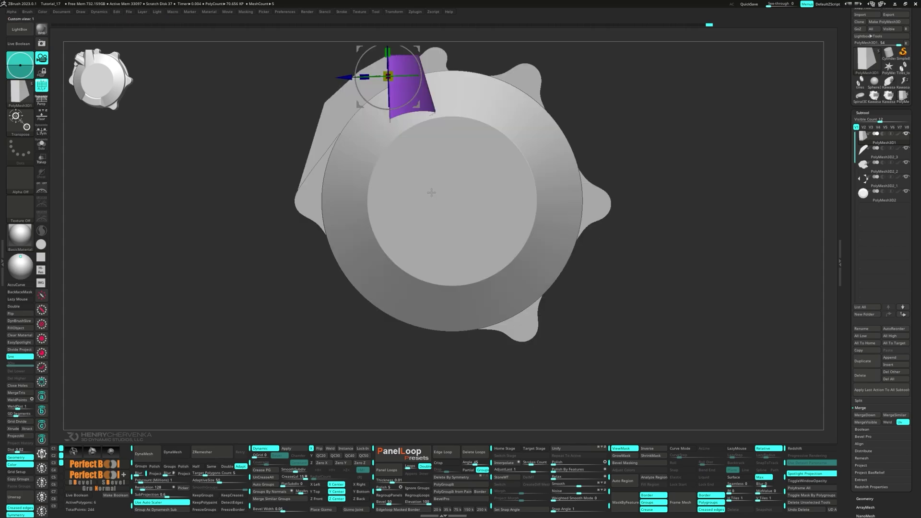
pyautogui.press('ctrl')
pyautogui.keyDown('ctrl'); pyautogui.moveTo(340, 78); pyautogui.dragTo(315, 78); pyautogui.keyUp('ctrl')
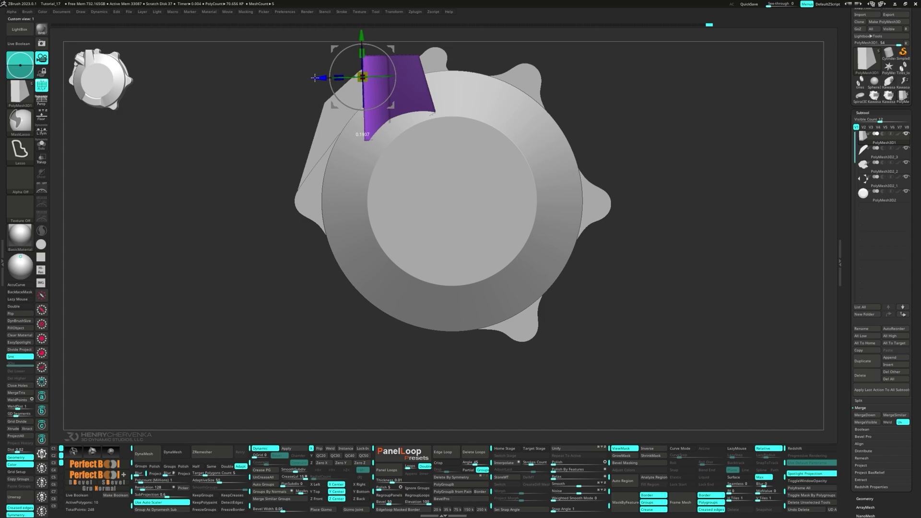
# Lower the extruded side face along the bridging block's sloped edge and scale it down into a wedge
pyautogui.keyDown('alt'); pyautogui.moveTo(391, 106); pyautogui.dragTo(370, 157); pyautogui.keyUp('alt')
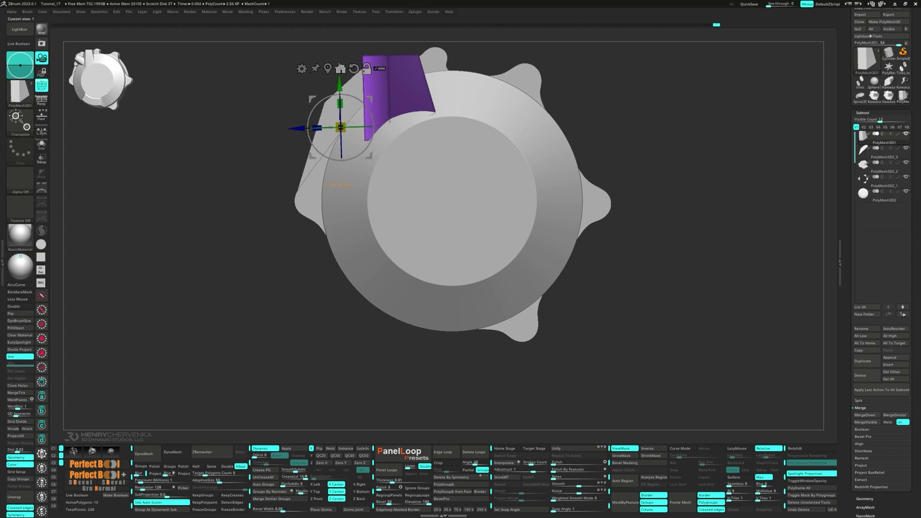
pyautogui.click(329, 69)
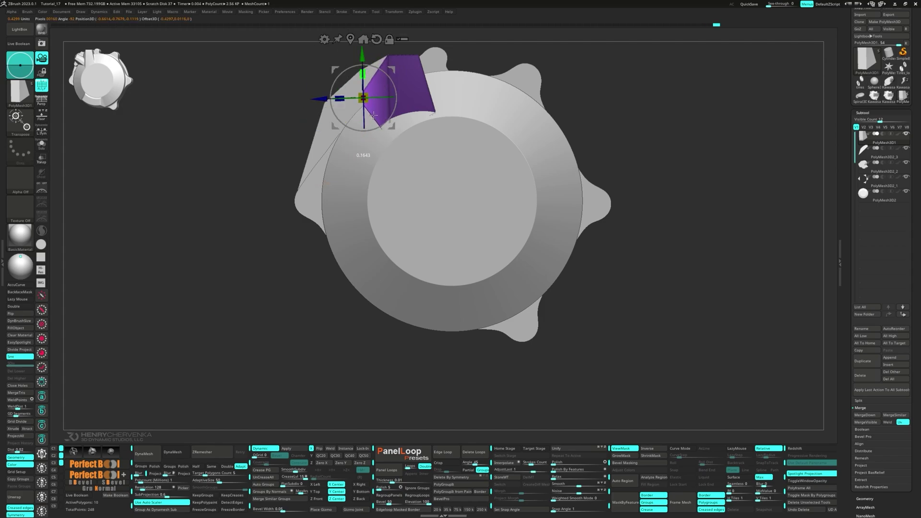
pyautogui.moveTo(359, 59); pyautogui.dragTo(359, 69)
pyautogui.moveTo(240, 118); pyautogui.dragTo(295, 117)
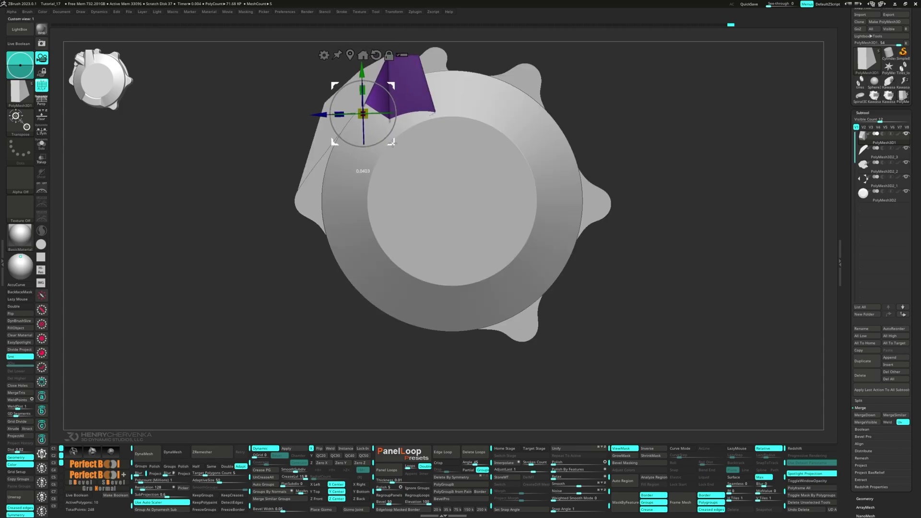
pyautogui.moveTo(392, 142); pyautogui.dragTo(393, 141)
pyautogui.moveTo(274, 122); pyautogui.dragTo(307, 110)
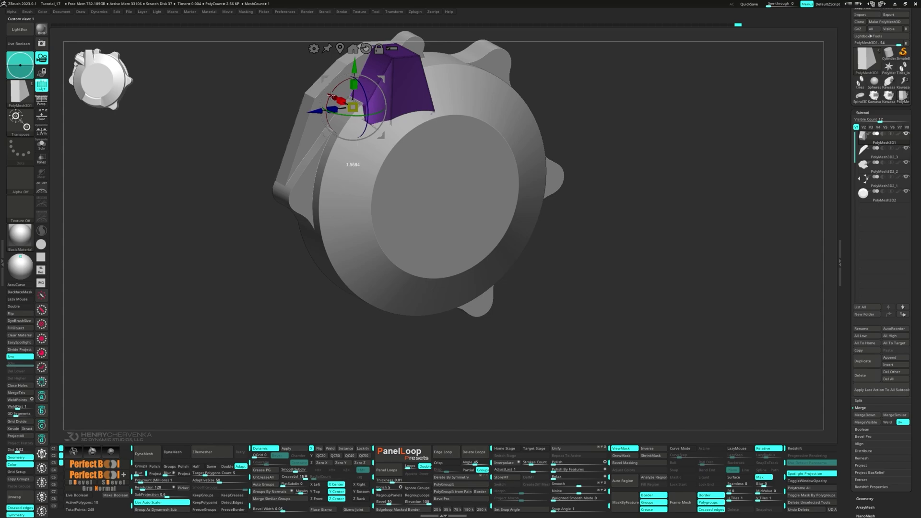
pyautogui.keyDown('shift'); pyautogui.moveTo(332, 135); pyautogui.dragTo(310, 187); pyautogui.keyUp('shift')
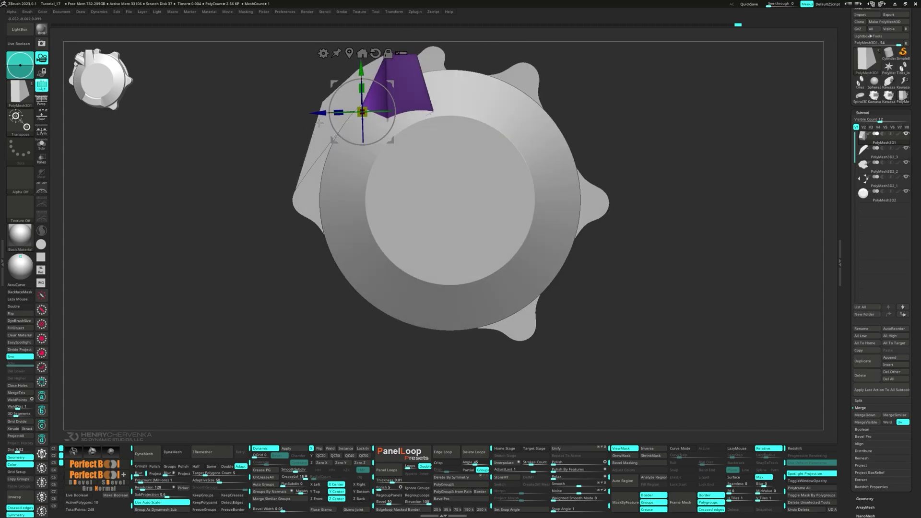
# Refine the wedge's outer end with small moves and scaling so its lower edge follows the disc's tapered rim
pyautogui.moveTo(234, 225)
pyautogui.keyDown('ctrl'); pyautogui.mouseDown()
pyautogui.moveTo(419, 138)
pyautogui.moveTo(283, 168)
pyautogui.mouseUp(); pyautogui.keyUp('ctrl')
pyautogui.moveTo(274, 163); pyautogui.dragTo(339, 159)
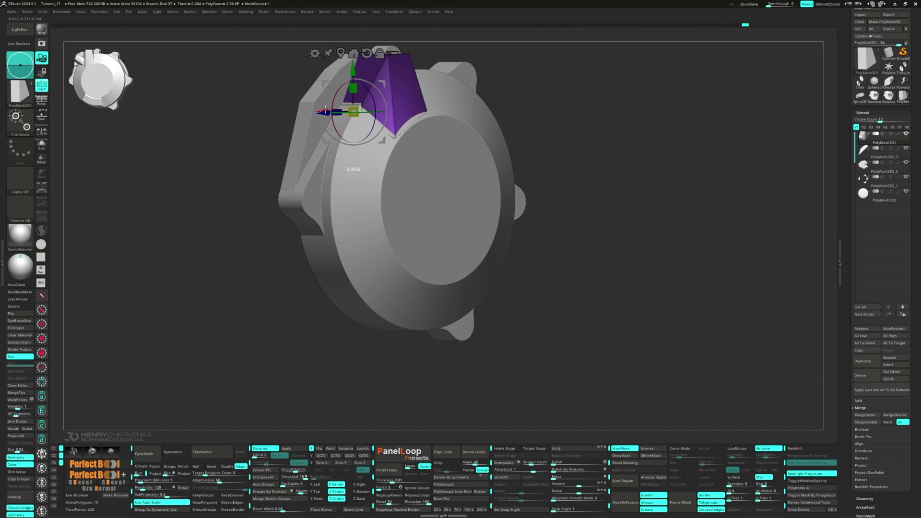
pyautogui.moveTo(324, 109); pyautogui.dragTo(323, 109)
pyautogui.moveTo(288, 156)
pyautogui.mouseDown()
pyautogui.moveTo(227, 164)
pyautogui.moveTo(351, 158)
pyautogui.moveTo(398, 144)
pyautogui.mouseUp()
pyautogui.keyDown('alt'); pyautogui.moveTo(411, 181); pyautogui.dragTo(483, 194); pyautogui.keyUp('alt')
pyautogui.keyDown('shift'); pyautogui.click(484, 194); pyautogui.keyUp('shift')
pyautogui.moveTo(398, 152)
pyautogui.mouseDown()
pyautogui.moveTo(383, 167)
pyautogui.moveTo(386, 152)
pyautogui.mouseUp()
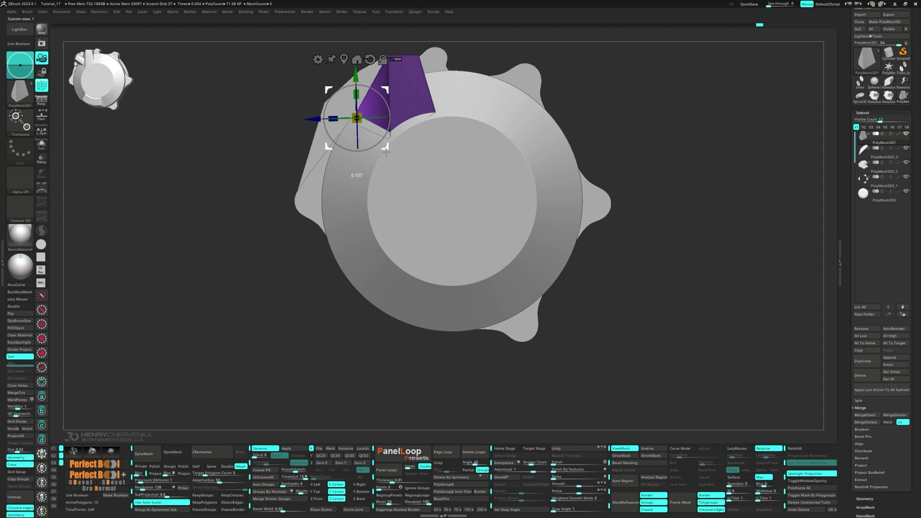
pyautogui.moveTo(386, 151); pyautogui.dragTo(410, 159, button='right')
pyautogui.moveTo(248, 166)
pyautogui.mouseDown()
pyautogui.moveTo(232, 176)
pyautogui.moveTo(269, 247)
pyautogui.moveTo(233, 250)
pyautogui.moveTo(246, 241)
pyautogui.mouseUp()
pyautogui.press('1')
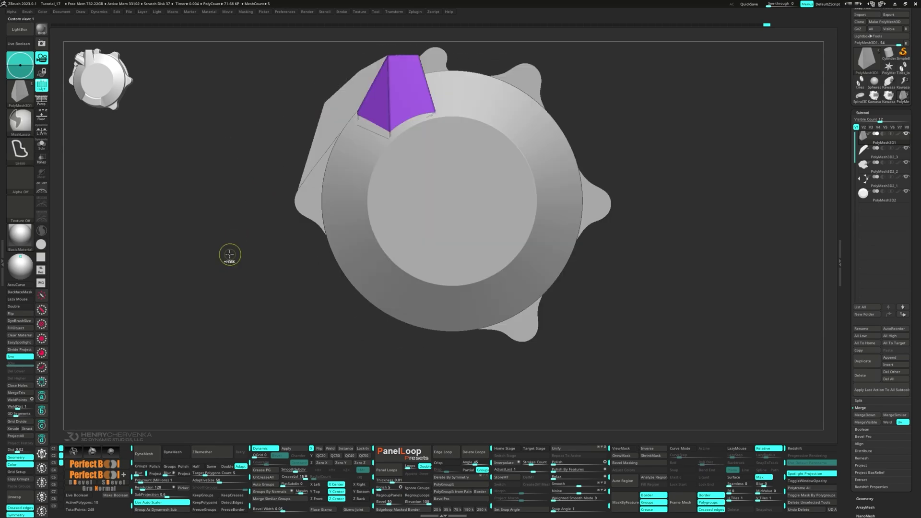
# Mask the whole wedge block, reposition its gizmo over the disc, apply a gizmo deformer and clear the mask
pyautogui.keyDown('ctrl'); pyautogui.click(230, 254); pyautogui.keyUp('ctrl')
pyautogui.press('w')
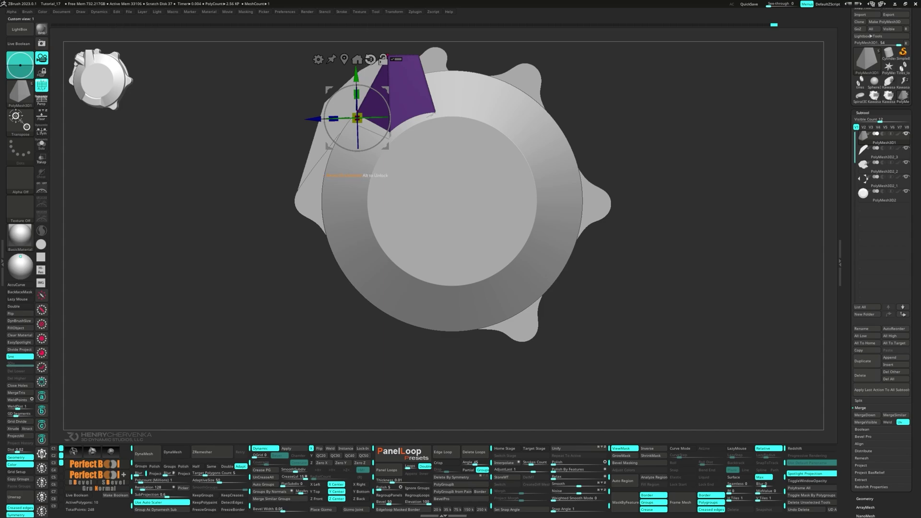
pyautogui.click(345, 58)
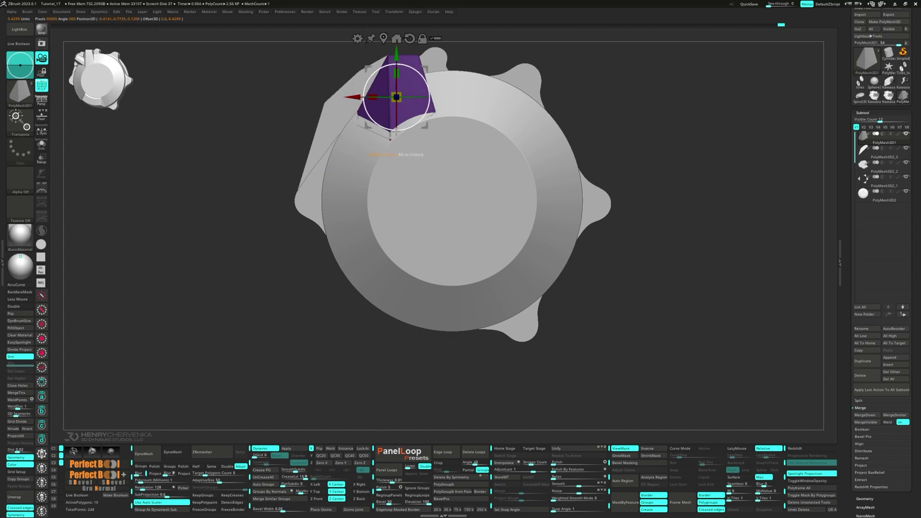
pyautogui.keyDown('alt'); pyautogui.moveTo(391, 89); pyautogui.dragTo(447, 197); pyautogui.keyUp('alt')
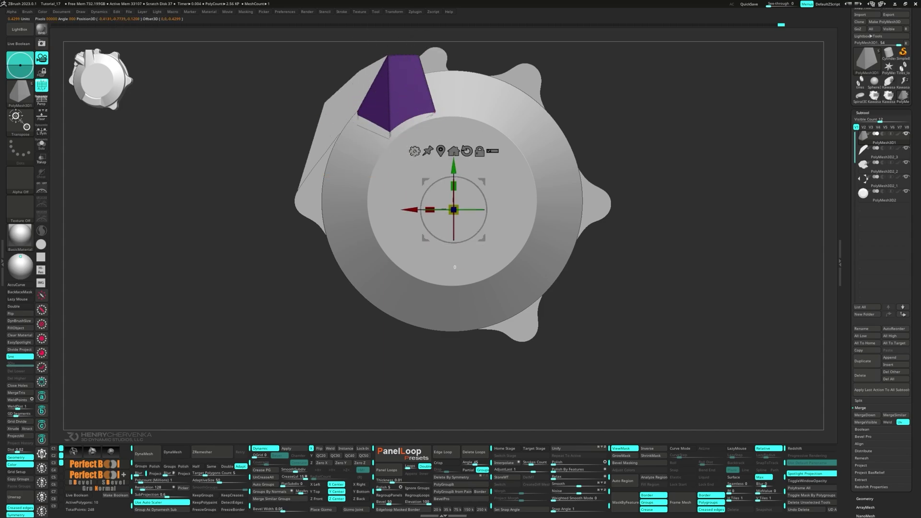
pyautogui.click(415, 151)
pyautogui.click(445, 154)
pyautogui.keyDown('ctrl'); pyautogui.click(234, 228); pyautogui.keyUp('ctrl')
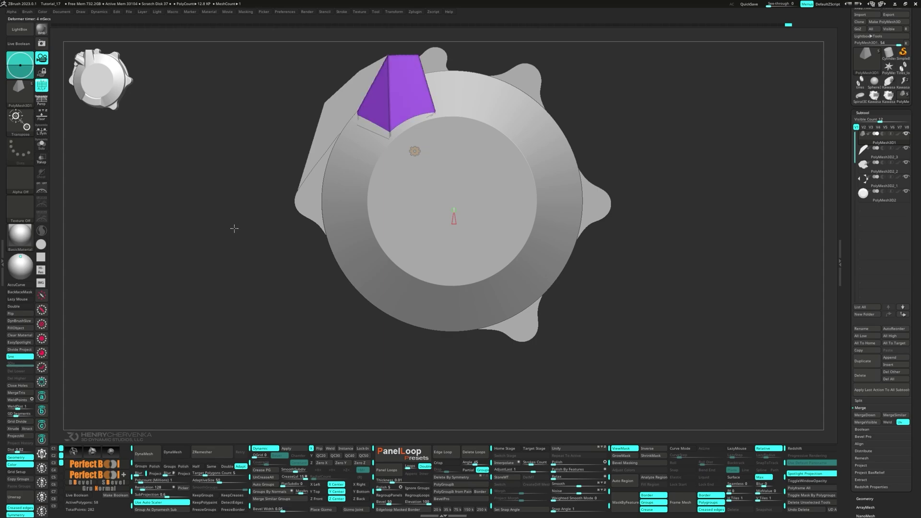
# Split the inserted cylinder into its own subtool and scale it up slightly beyond the tapered disc's rim
pyautogui.press('ctrl')
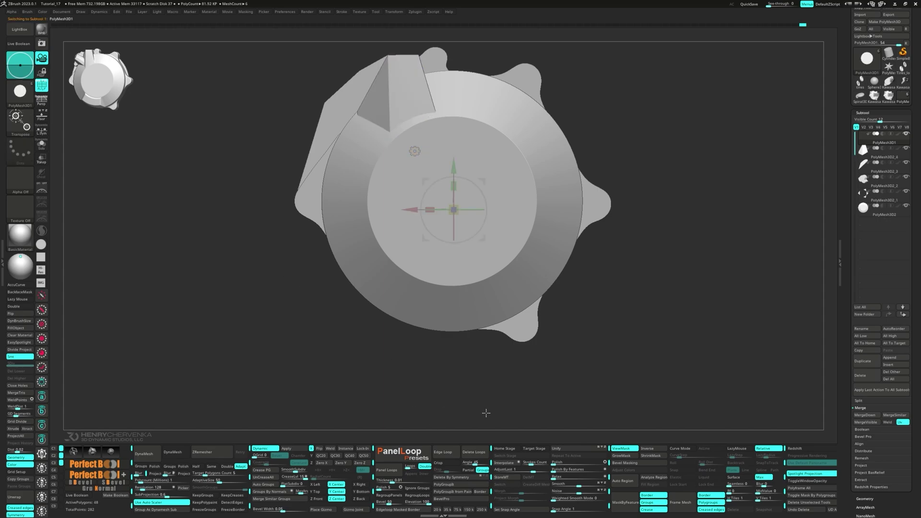
pyautogui.click(558, 449)
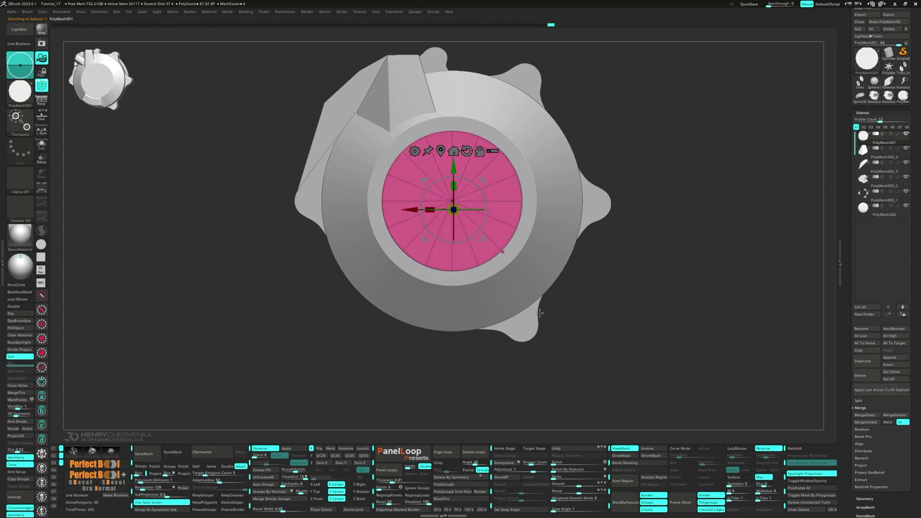
pyautogui.moveTo(453, 209); pyautogui.dragTo(538, 281)
pyautogui.moveTo(481, 239)
pyautogui.mouseDown()
pyautogui.moveTo(477, 250)
pyautogui.moveTo(459, 230)
pyautogui.moveTo(475, 253)
pyautogui.mouseUp()
pyautogui.moveTo(453, 261); pyautogui.dragTo(488, 272, button='right')
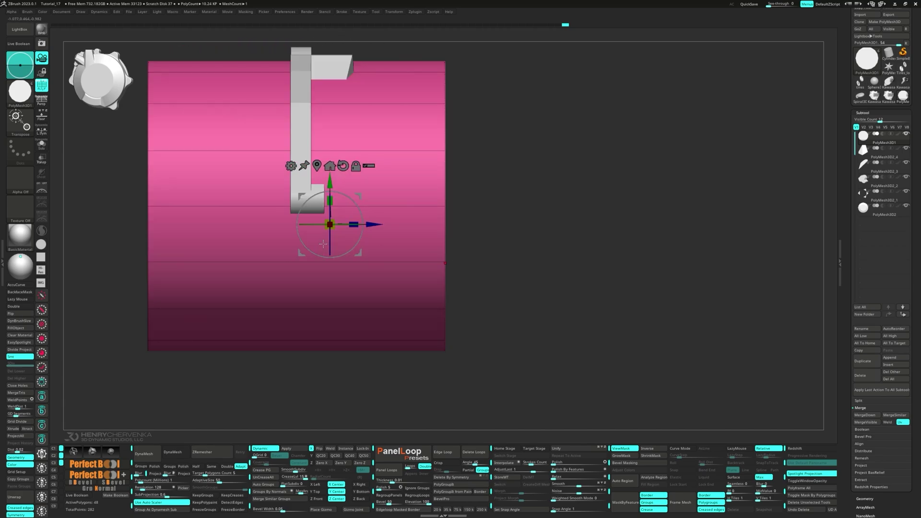
# Flatten the cylinder into a thin disc matching the bridging block's thickness and move it flush with the part's back
pyautogui.moveTo(355, 228); pyautogui.dragTo(343, 223)
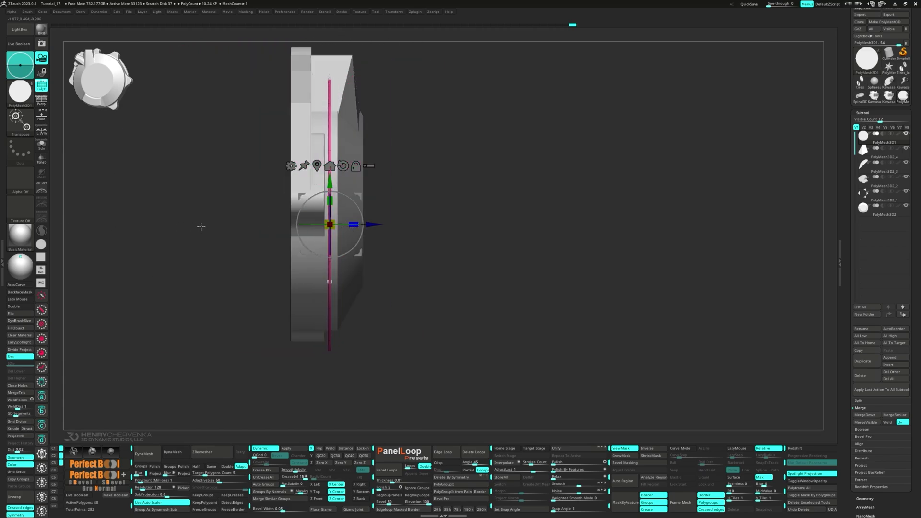
pyautogui.moveTo(254, 220); pyautogui.dragTo(256, 306)
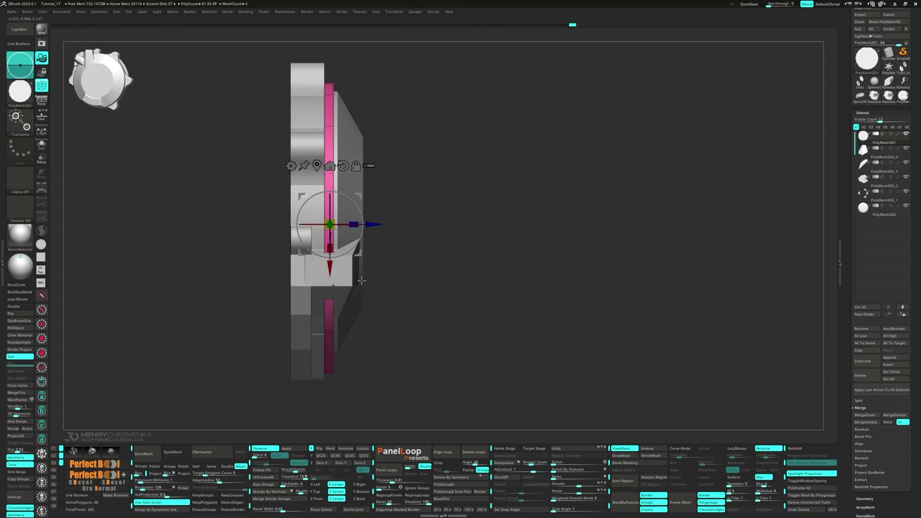
pyautogui.keyDown('alt'); pyautogui.moveTo(449, 241); pyautogui.dragTo(471, 261); pyautogui.keyUp('alt')
pyautogui.moveTo(398, 244); pyautogui.dragTo(352, 239)
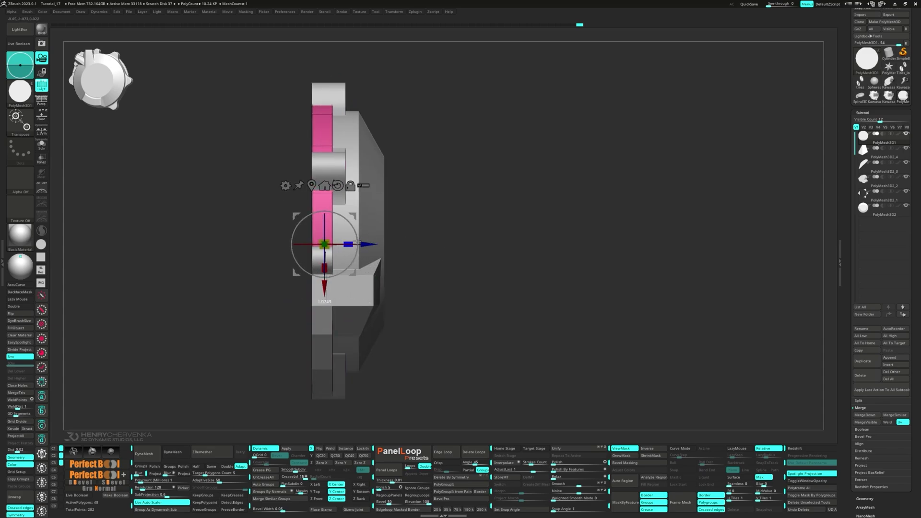
pyautogui.keyDown('shift'); pyautogui.moveTo(444, 245); pyautogui.dragTo(400, 250); pyautogui.keyUp('shift')
pyautogui.press('1')
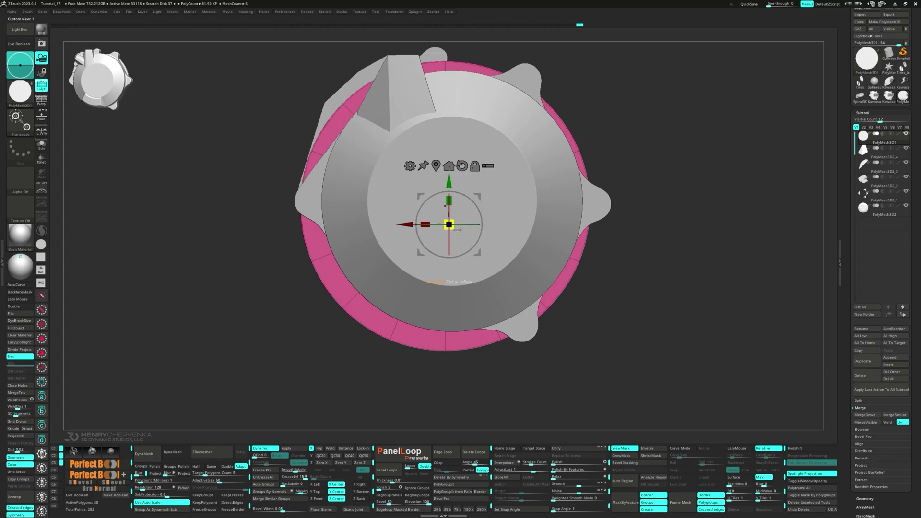
pyautogui.moveTo(458, 231); pyautogui.dragTo(498, 237)
# Isolate the thin disc and delete its sectors with ZModeler, keeping only three adjacent sectors on the lug side
pyautogui.hotkey('ctrl', 'shift', 's')
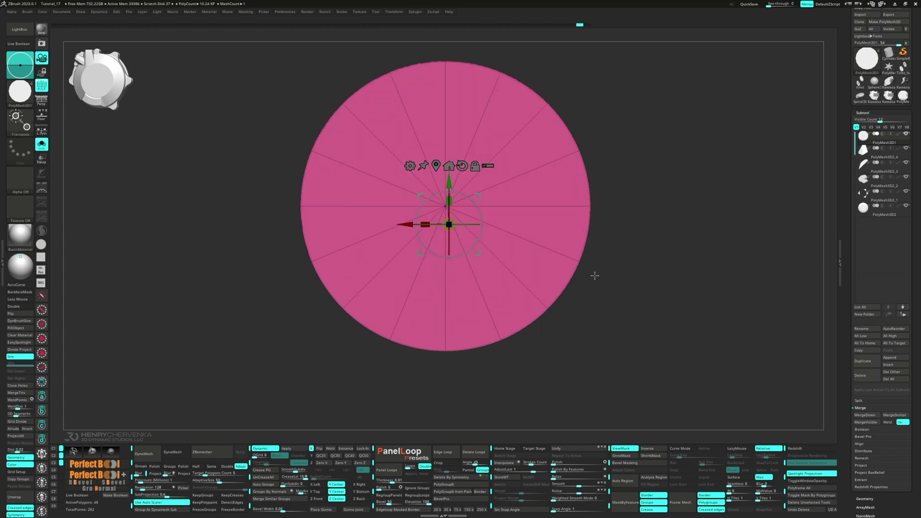
pyautogui.press('q')
pyautogui.press('b')
pyautogui.press('z')
pyautogui.press('m')
pyautogui.press('space')
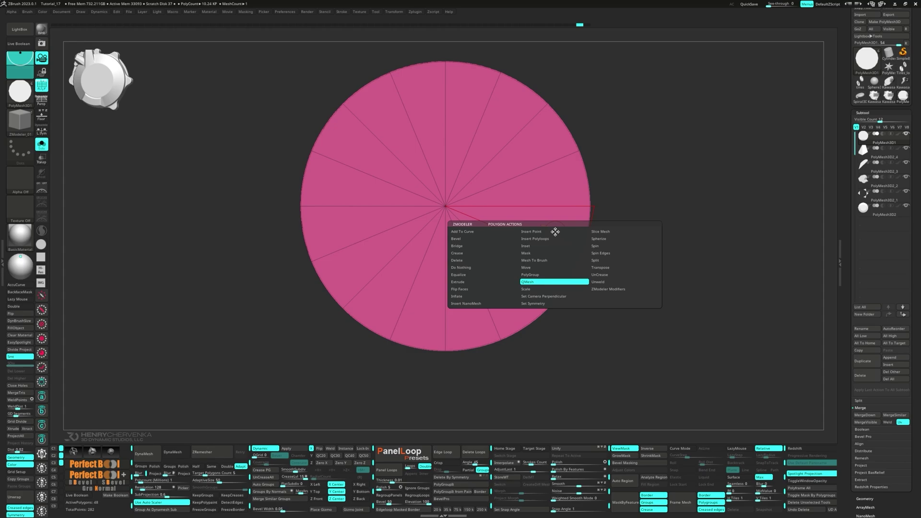
pyautogui.click(537, 281)
pyautogui.click(458, 322)
pyautogui.moveTo(552, 225)
pyautogui.mouseDown()
pyautogui.moveTo(532, 244)
pyautogui.moveTo(412, 296)
pyautogui.moveTo(355, 174)
pyautogui.moveTo(448, 125)
pyautogui.mouseUp()
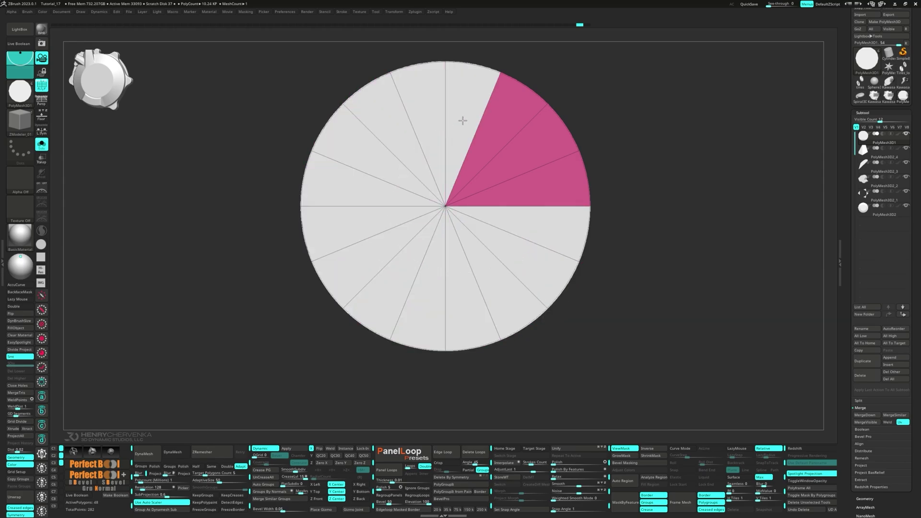
pyautogui.moveTo(439, 156); pyautogui.dragTo(489, 158, button='right')
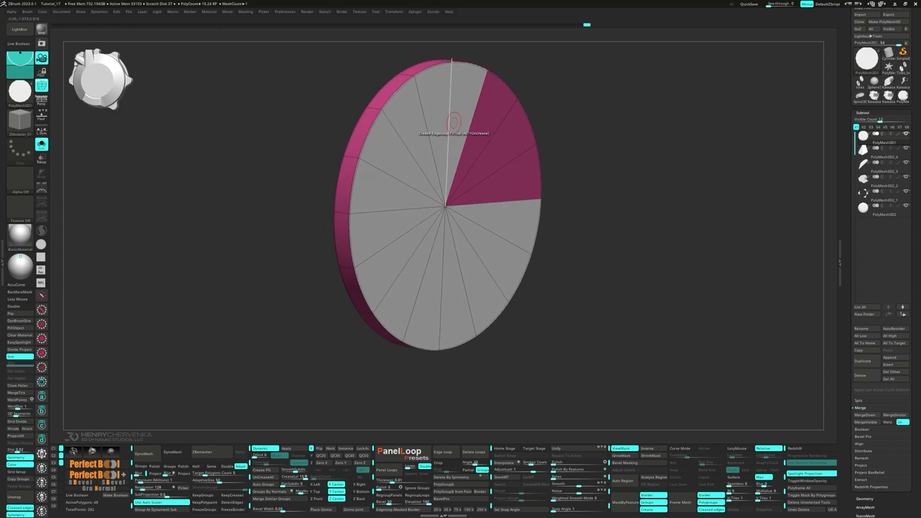
pyautogui.moveTo(454, 122); pyautogui.dragTo(430, 118)
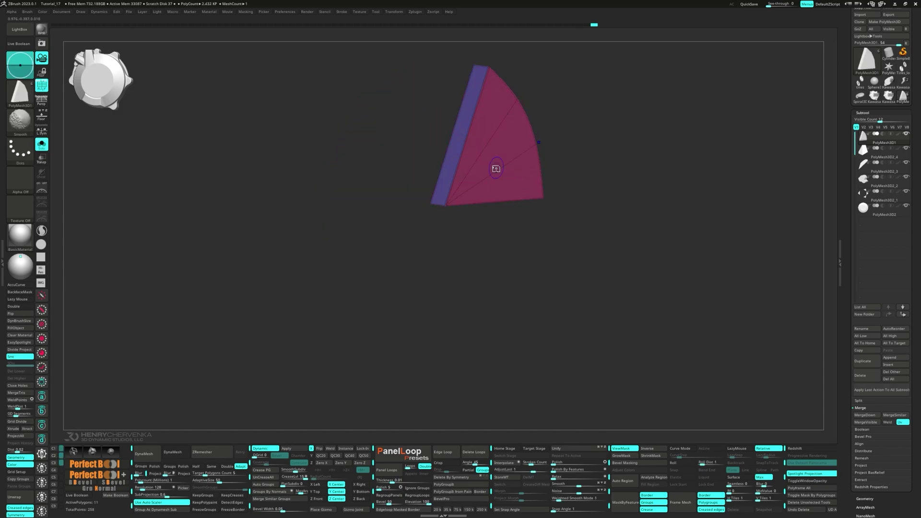
# Nudge the remaining wedge's outer corners with a Move brush so its arc fits between two lugs, and show all parts
pyautogui.keyDown('shift'); pyautogui.moveTo(495, 168); pyautogui.dragTo(497, 168, button='right'); pyautogui.keyUp('shift')
pyautogui.press('b')
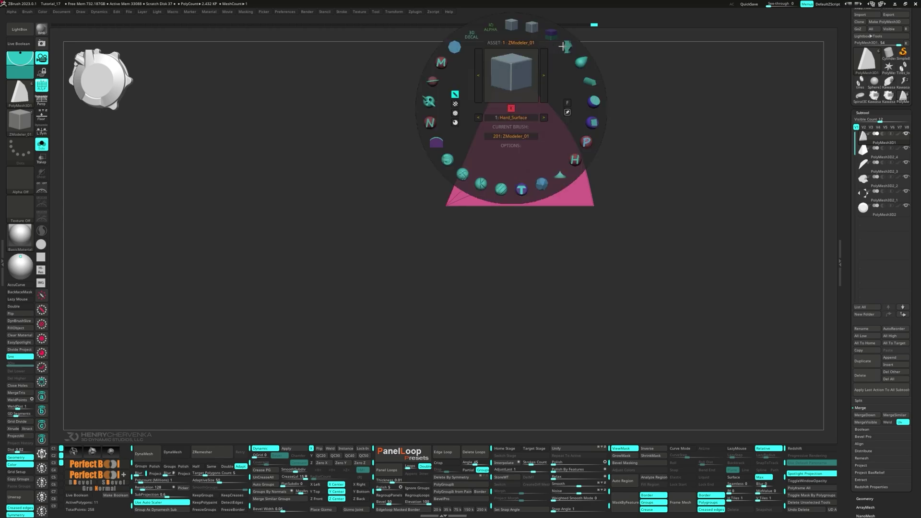
pyautogui.click(564, 46)
pyautogui.press('s')
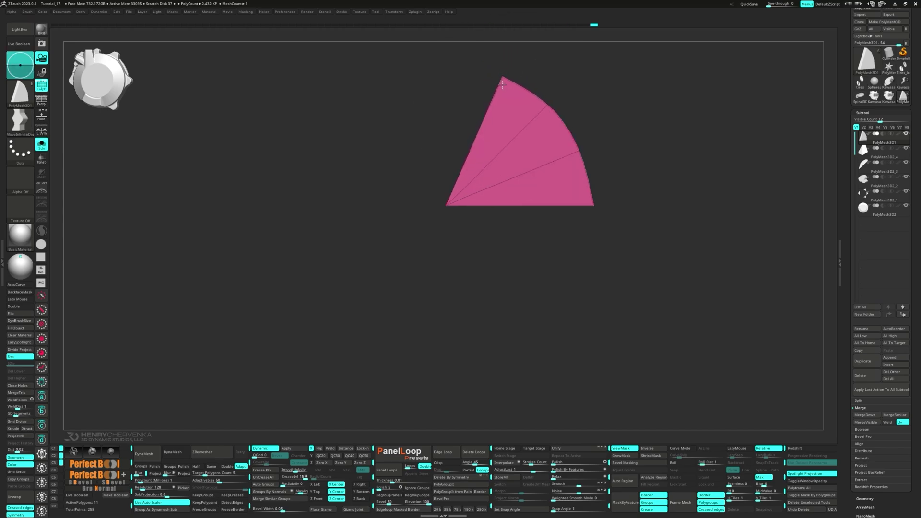
pyautogui.moveTo(505, 80); pyautogui.dragTo(519, 77)
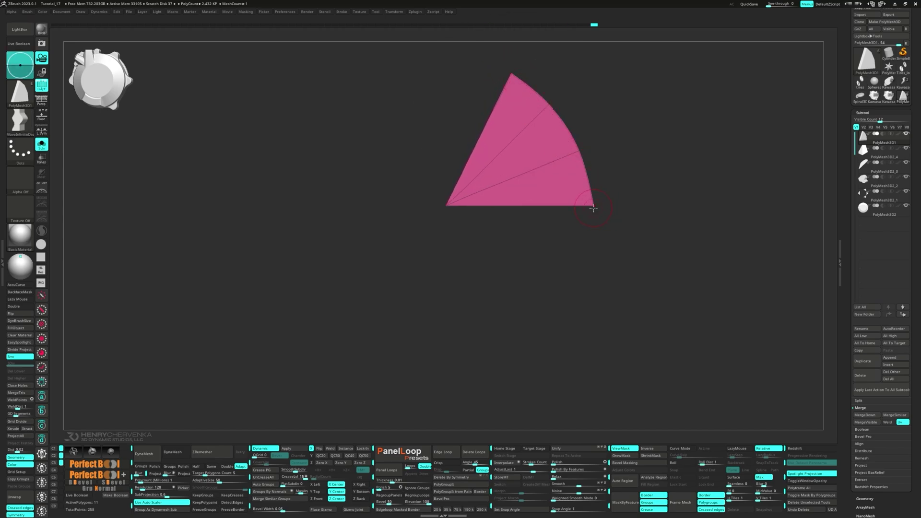
pyautogui.hotkey('ctrl', 'shift', 's')
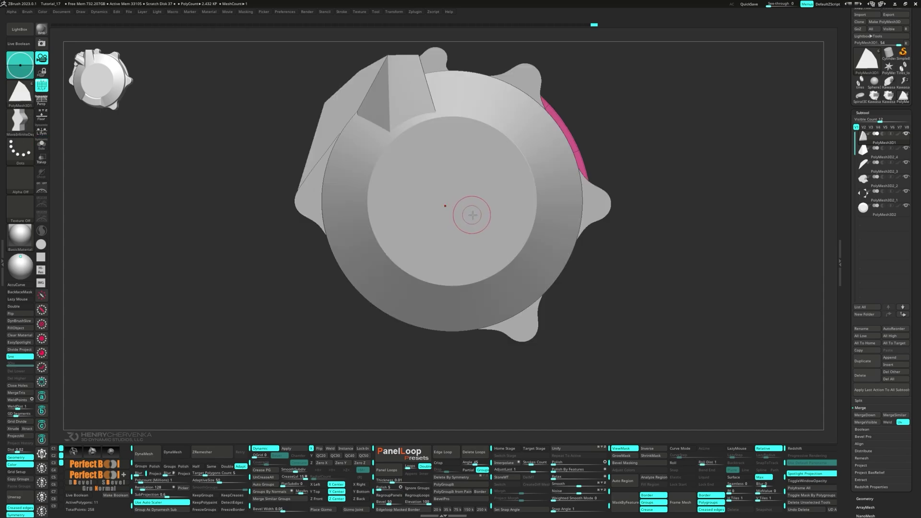
# Turn off the UV merge option and merge all the subtools down into one
pyautogui.moveTo(677, 263); pyautogui.dragTo(485, 217)
pyautogui.moveTo(720, 205); pyautogui.dragTo(719, 205)
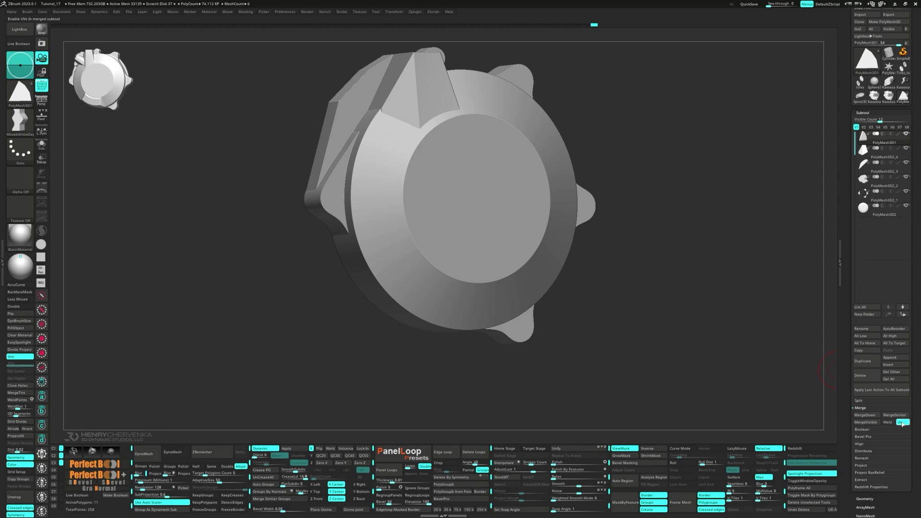
pyautogui.click(902, 423)
pyautogui.click(868, 416)
pyautogui.click(869, 415)
pyautogui.click(868, 416)
pyautogui.click(869, 416)
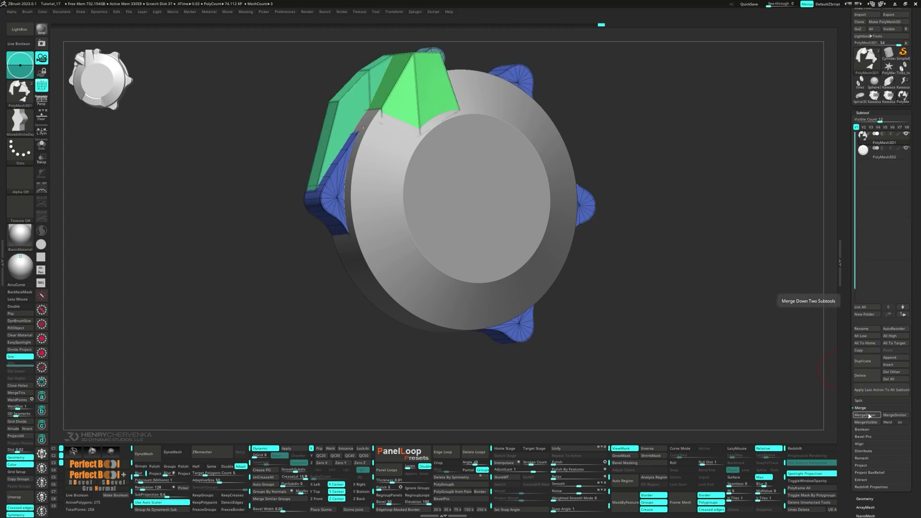
pyautogui.click(868, 416)
# Check the merged part from several angles, apply its dynamic subdivision and hide the polyframe
pyautogui.moveTo(602, 293); pyautogui.dragTo(489, 252)
pyautogui.moveTo(279, 165); pyautogui.dragTo(377, 175)
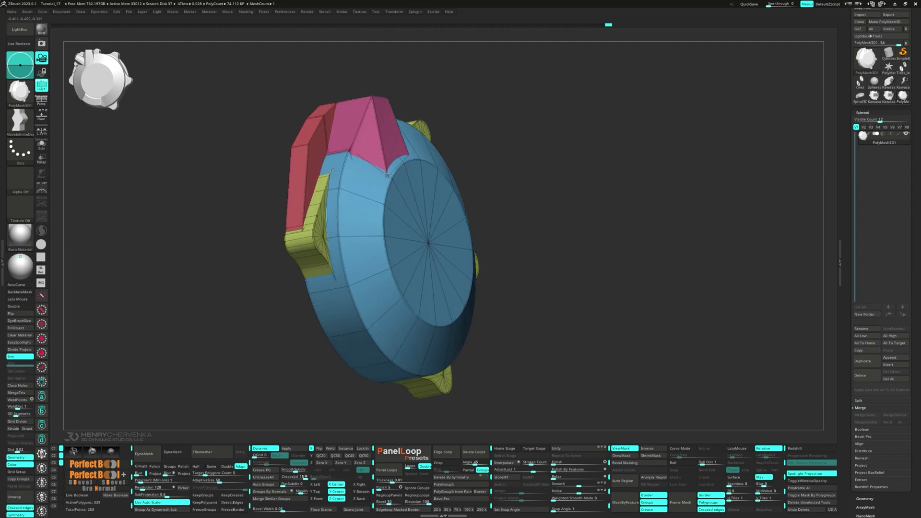
pyautogui.moveTo(624, 192); pyautogui.dragTo(537, 201)
pyautogui.keyDown('alt'); pyautogui.moveTo(595, 220); pyautogui.dragTo(604, 185); pyautogui.keyUp('alt')
pyautogui.moveTo(630, 241); pyautogui.dragTo(598, 256)
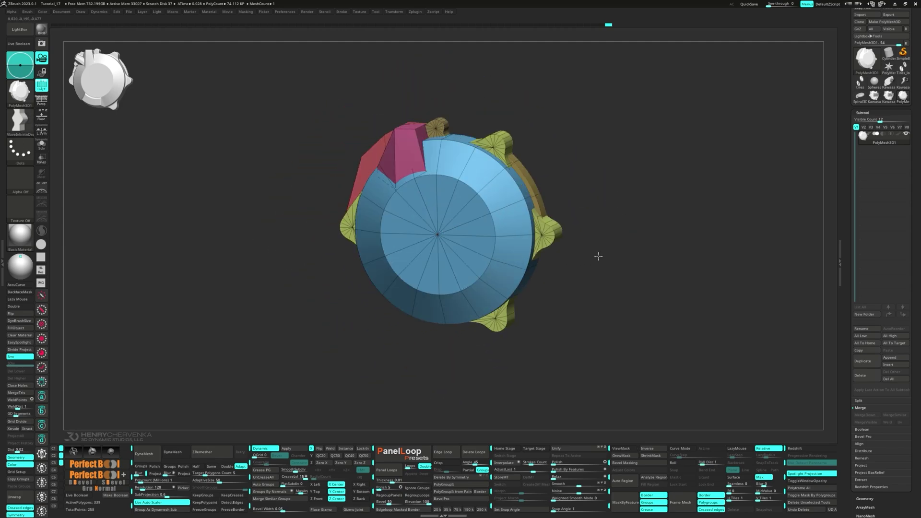
pyautogui.moveTo(598, 256); pyautogui.dragTo(610, 253, button='right')
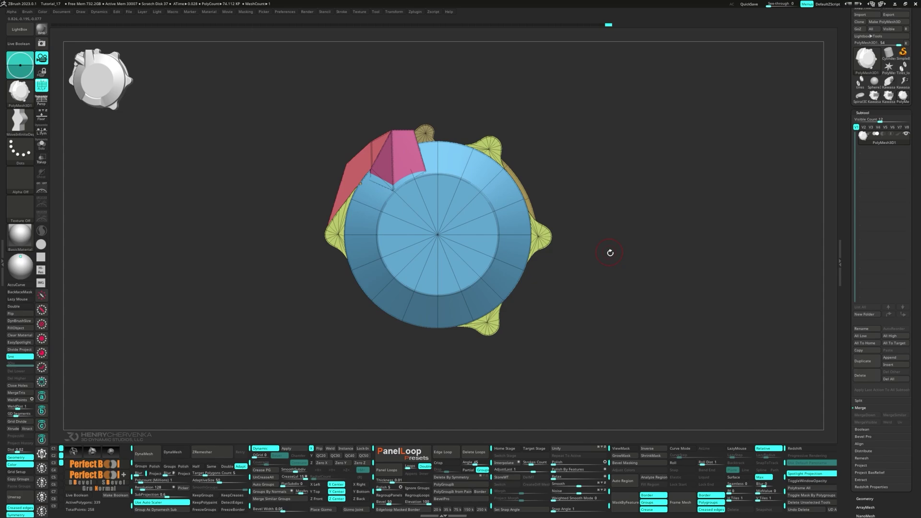
pyautogui.click(287, 448)
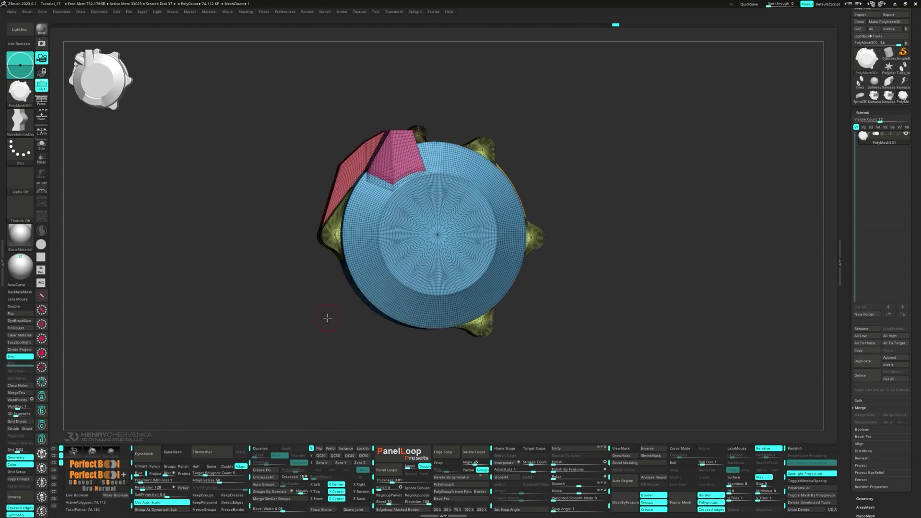
pyautogui.hotkey('shift', 'f')
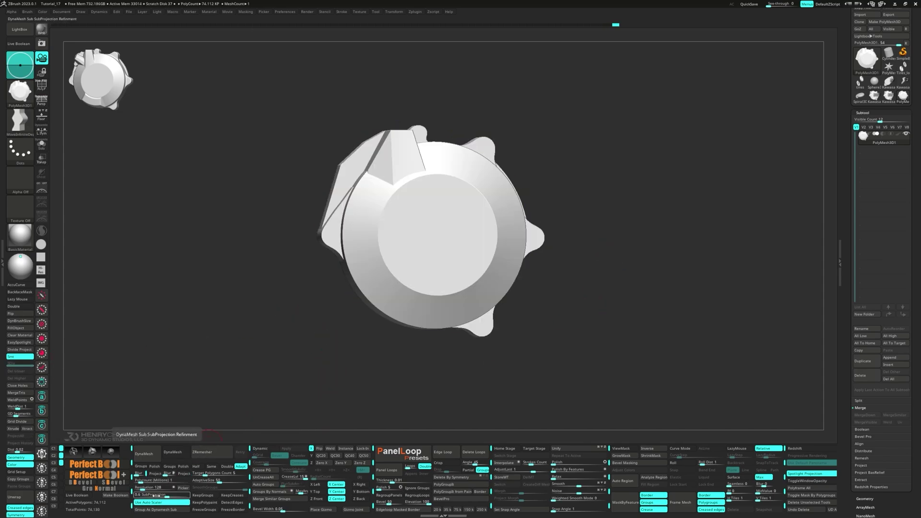
# DynaMesh the merged part and polish its surface to soften the edges
pyautogui.click(149, 454)
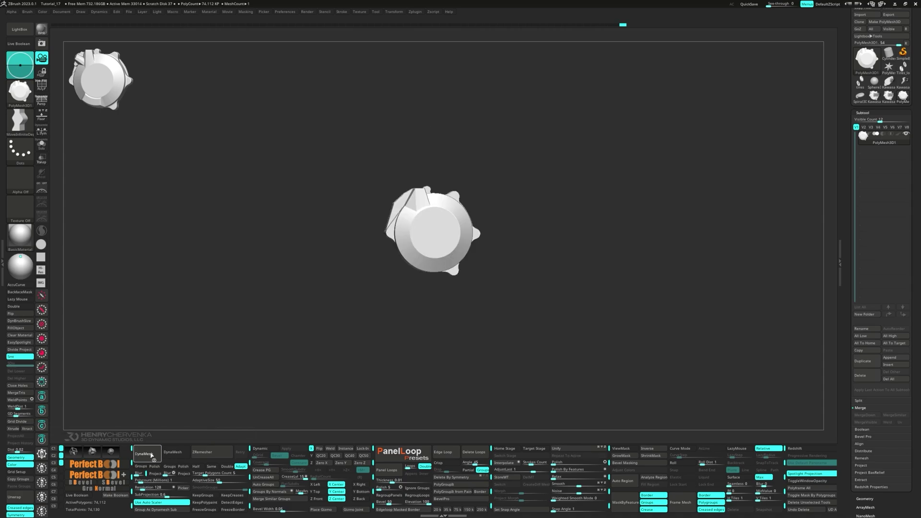
pyautogui.moveTo(343, 360); pyautogui.dragTo(312, 374)
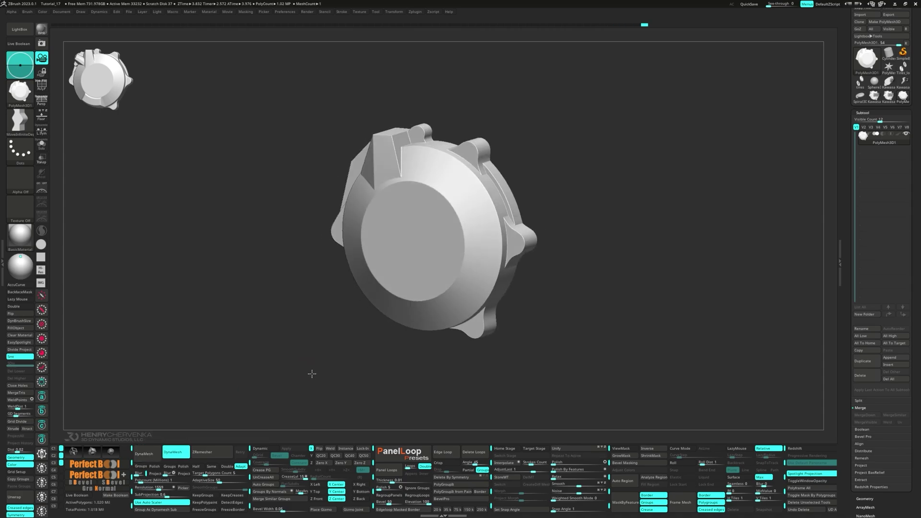
pyautogui.keyDown('alt'); pyautogui.moveTo(362, 338); pyautogui.dragTo(428, 394); pyautogui.keyUp('alt')
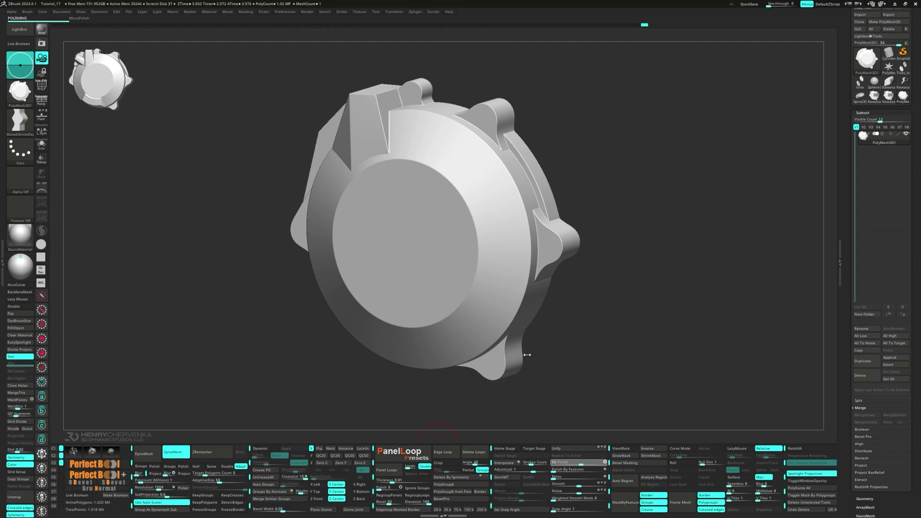
# Clip the part's back flat with a vertical ClipCurve line in side view and frame the part from the front
pyautogui.moveTo(526, 354); pyautogui.dragTo(577, 267)
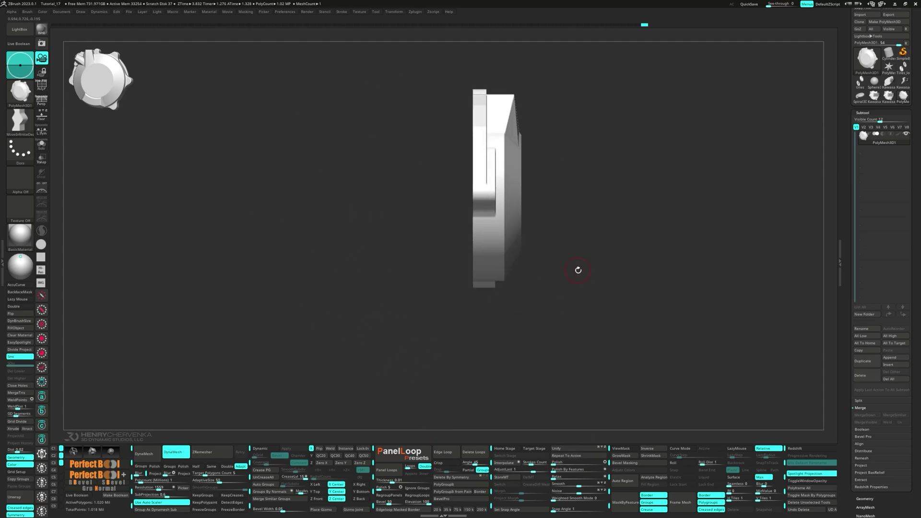
pyautogui.press('space')
pyautogui.click(587, 305)
pyautogui.moveTo(464, 335)
pyautogui.keyDown('ctrl'); pyautogui.keyDown('shift'); pyautogui.mouseDown()
pyautogui.moveTo(470, 67)
pyautogui.moveTo(478, 65)
pyautogui.mouseUp(); pyautogui.keyUp('shift'); pyautogui.keyUp('ctrl')
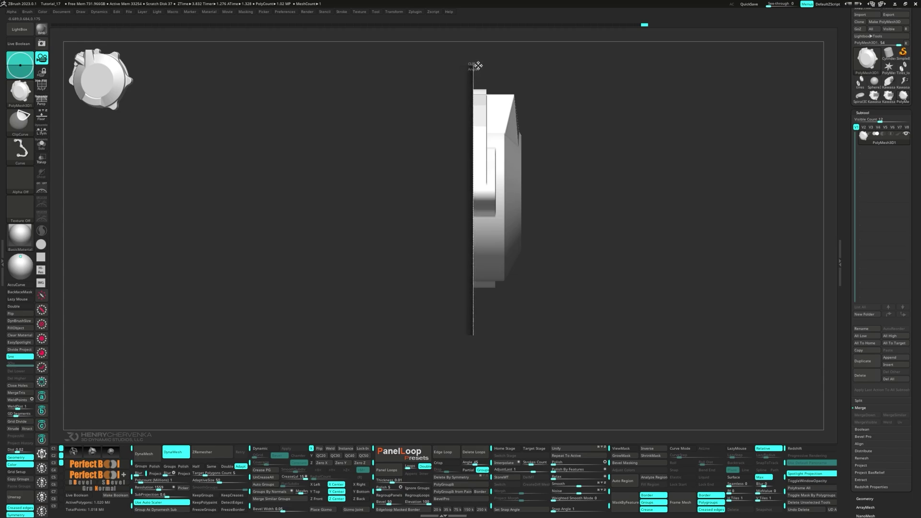
pyautogui.moveTo(504, 148); pyautogui.dragTo(474, 169)
pyautogui.press('f')
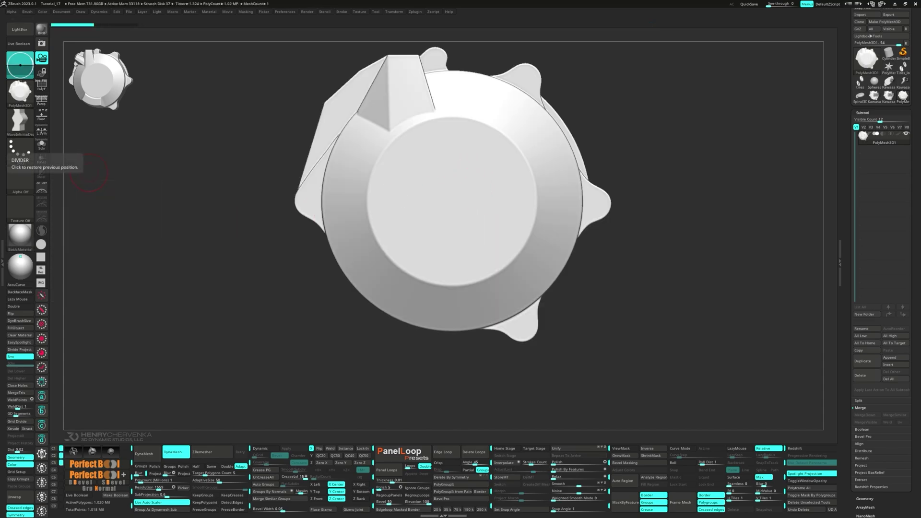
# Centre the gizmo on the part, mask the whole mesh and insert a PolyCube
pyautogui.press('w')
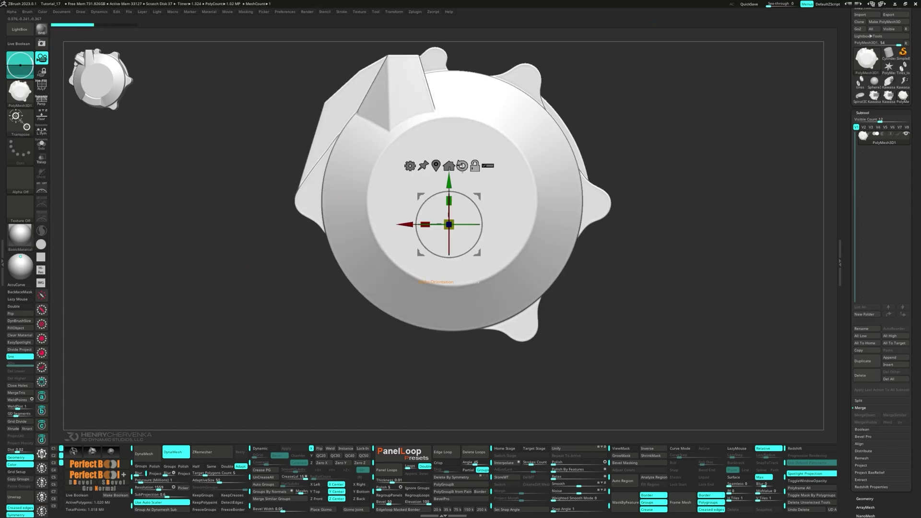
pyautogui.keyDown('alt'); pyautogui.click(436, 165); pyautogui.keyUp('alt')
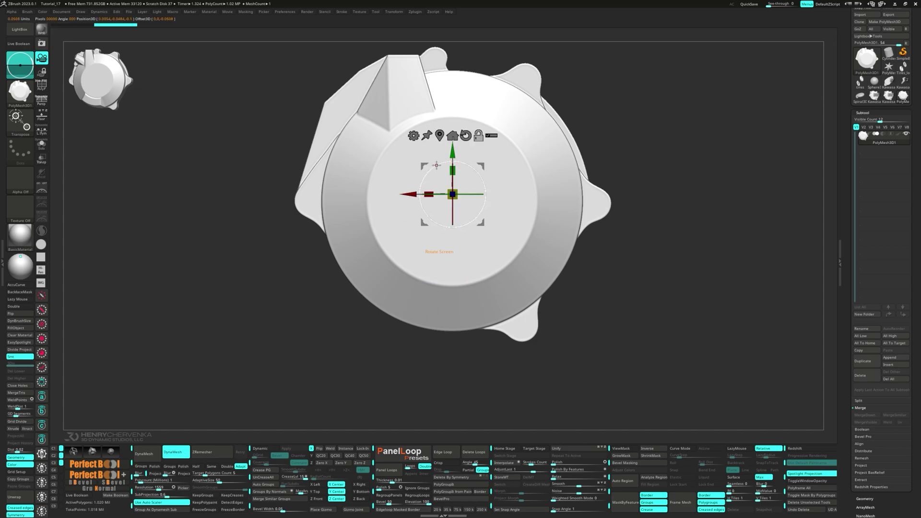
pyautogui.keyDown('ctrl'); pyautogui.click(246, 228); pyautogui.keyUp('ctrl')
pyautogui.click(413, 136)
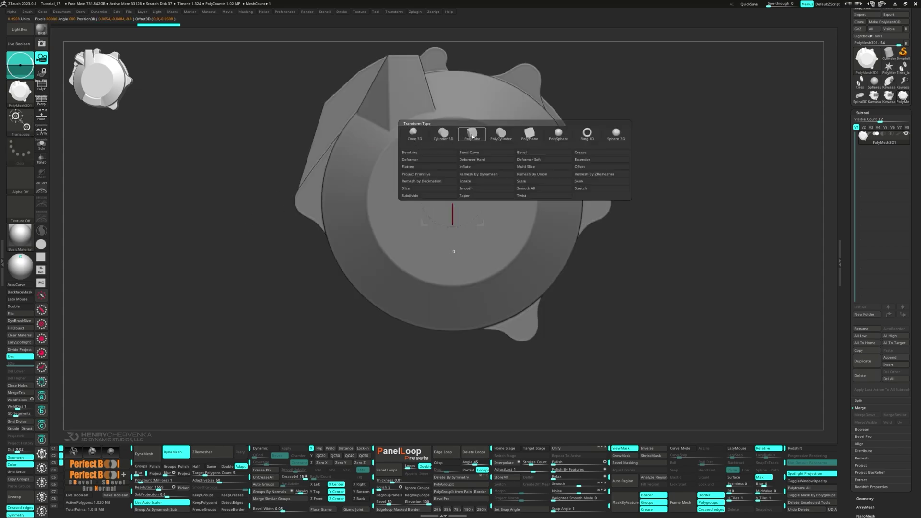
pyautogui.click(471, 135)
pyautogui.keyDown('ctrl'); pyautogui.click(263, 273); pyautogui.keyUp('ctrl')
# Split the inserted cube into its own subtool, show the polyframe and delete its extra edge loops
pyautogui.press('ctrl')
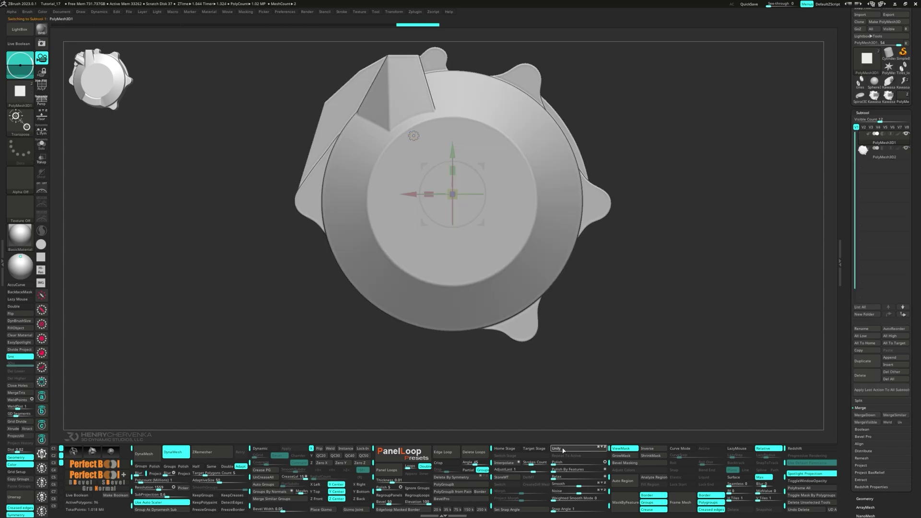
pyautogui.hotkey('shift', 'f')
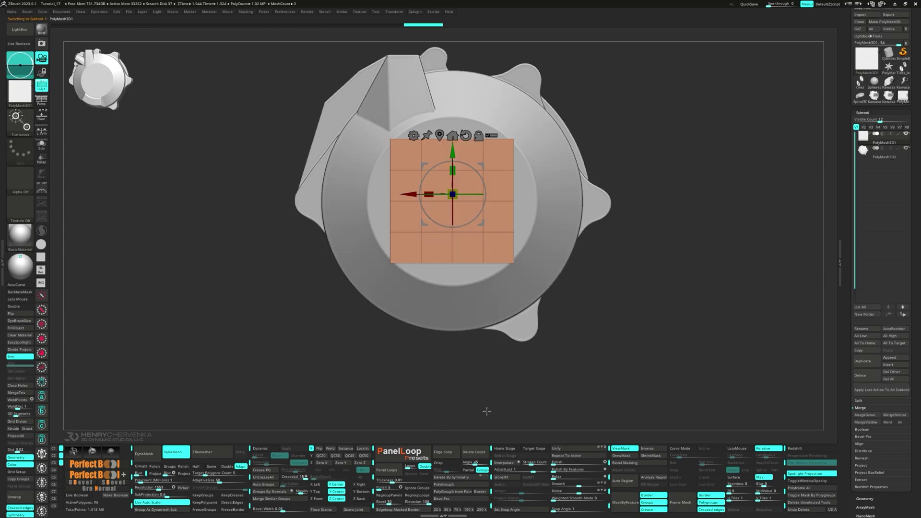
pyautogui.click(473, 451)
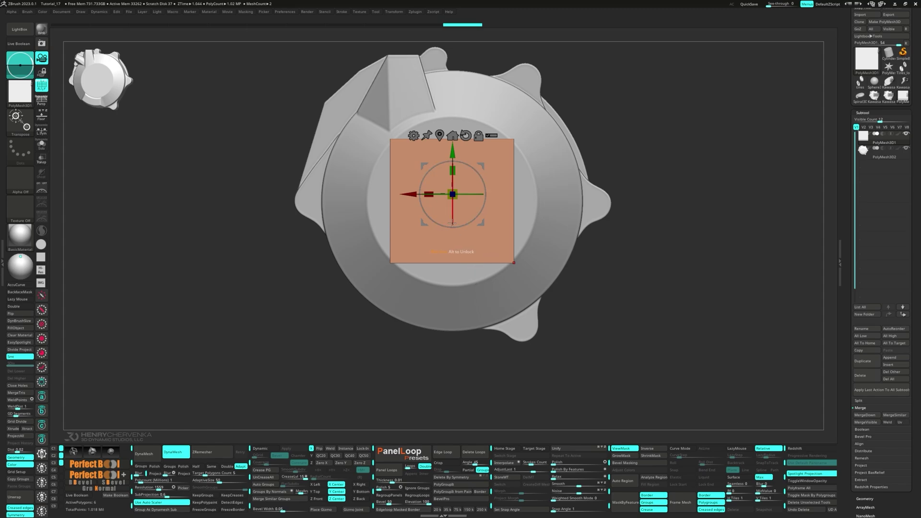
# Move the cube over to the disc's upper-left block, rotate it and start reshaping its outline by moving masked corners
pyautogui.moveTo(459, 226); pyautogui.dragTo(379, 187)
pyautogui.moveTo(307, 57)
pyautogui.keyDown('ctrl'); pyautogui.mouseDown()
pyautogui.moveTo(336, 90)
pyautogui.moveTo(362, 70)
pyautogui.mouseUp(); pyautogui.keyUp('ctrl')
pyautogui.moveTo(381, 185); pyautogui.dragTo(328, 130)
pyautogui.keyDown('ctrl'); pyautogui.moveTo(411, 80); pyautogui.dragTo(394, 106); pyautogui.keyUp('ctrl')
pyautogui.keyDown('ctrl'); pyautogui.moveTo(352, 53); pyautogui.dragTo(417, 113); pyautogui.keyUp('ctrl')
# Reposition the cube's remaining corners so its outline sits as a slanted block against the disc's upper-left block
pyautogui.press('space')
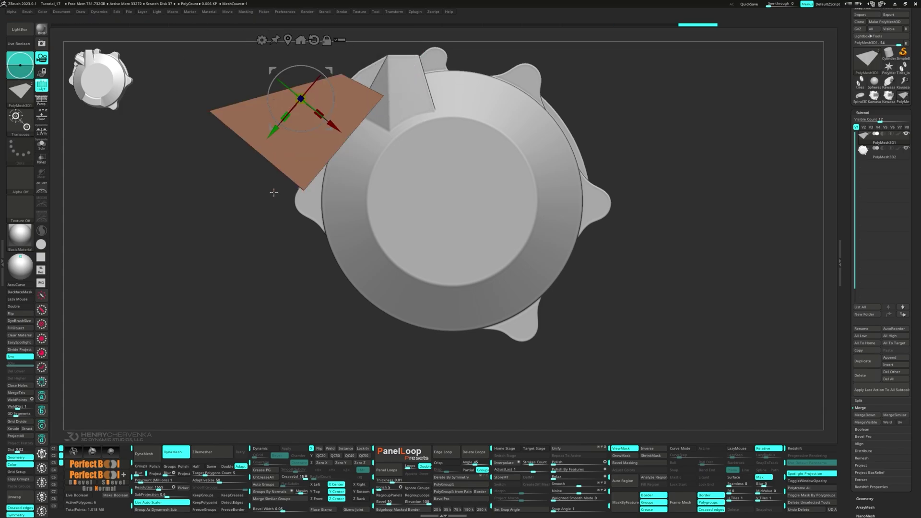
pyautogui.press('m')
pyautogui.click(282, 332)
pyautogui.moveTo(271, 66); pyautogui.dragTo(384, 58)
pyautogui.keyDown('ctrl'); pyautogui.click(284, 113); pyautogui.keyUp('ctrl')
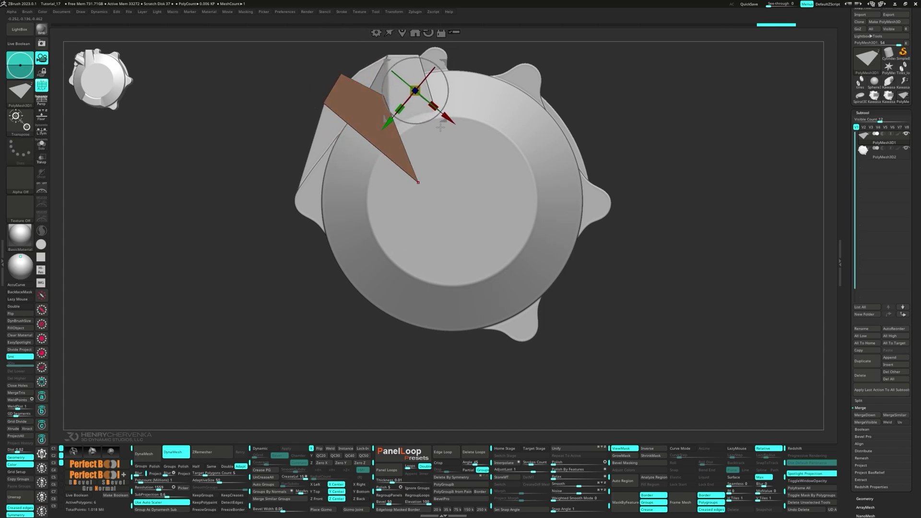
pyautogui.moveTo(440, 122); pyautogui.dragTo(404, 90)
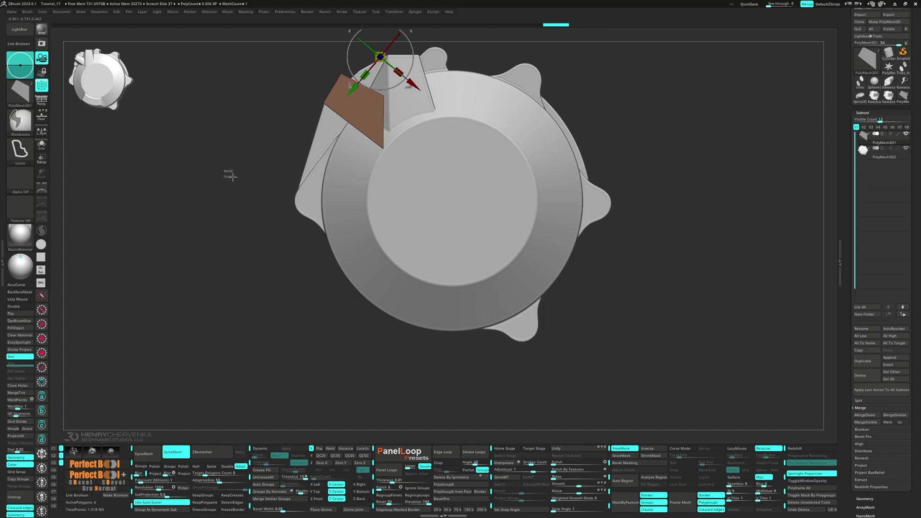
# Clear the mask on the slanted block and adjust its depth along Z from a side angle
pyautogui.keyDown('ctrl'); pyautogui.moveTo(229, 173); pyautogui.dragTo(238, 185); pyautogui.keyUp('ctrl')
pyautogui.moveTo(245, 207); pyautogui.dragTo(283, 258)
pyautogui.click(357, 83)
pyautogui.moveTo(381, 191); pyautogui.dragTo(225, 206)
pyautogui.keyDown('alt'); pyautogui.click(368, 169); pyautogui.keyUp('alt')
pyautogui.moveTo(261, 168); pyautogui.dragTo(355, 174)
pyautogui.keyDown('shift'); pyautogui.moveTo(359, 173); pyautogui.dragTo(351, 173, button='right'); pyautogui.keyUp('shift')
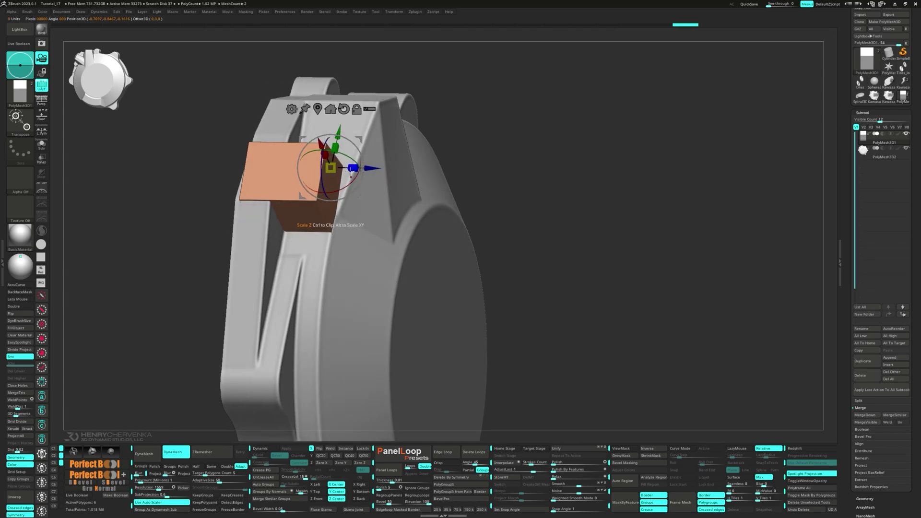
pyautogui.moveTo(357, 168); pyautogui.dragTo(289, 211)
# Inset the front face of the slanted block with the ZModeler Inset polygon action, using the Flat Island target
pyautogui.press('q')
pyautogui.press('space')
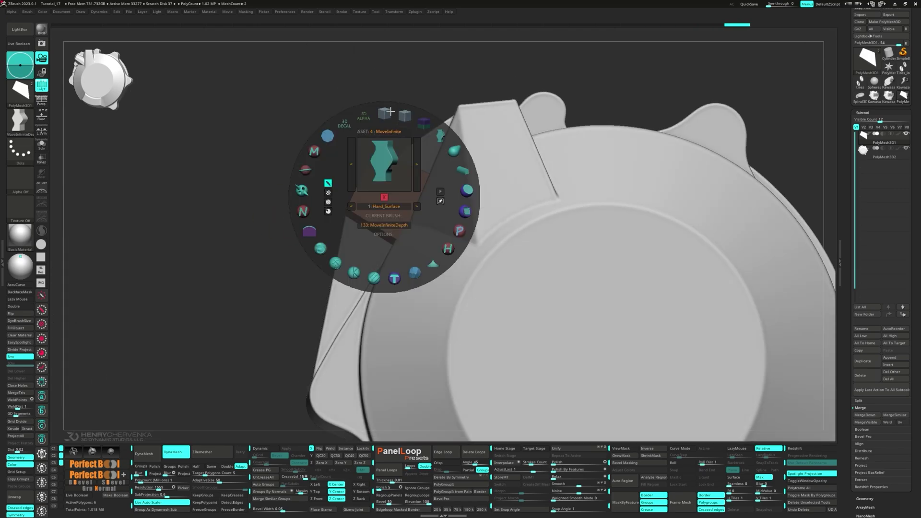
pyautogui.click(394, 197)
pyautogui.press('space')
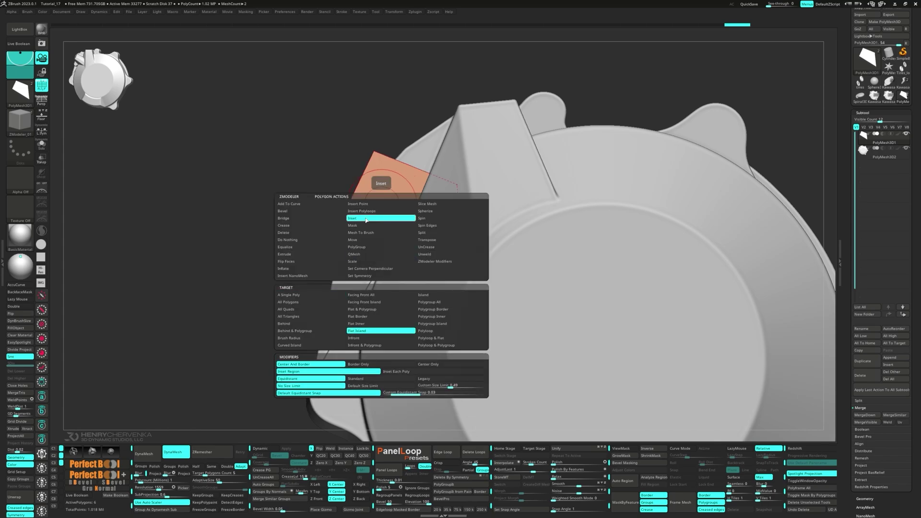
pyautogui.click(366, 218)
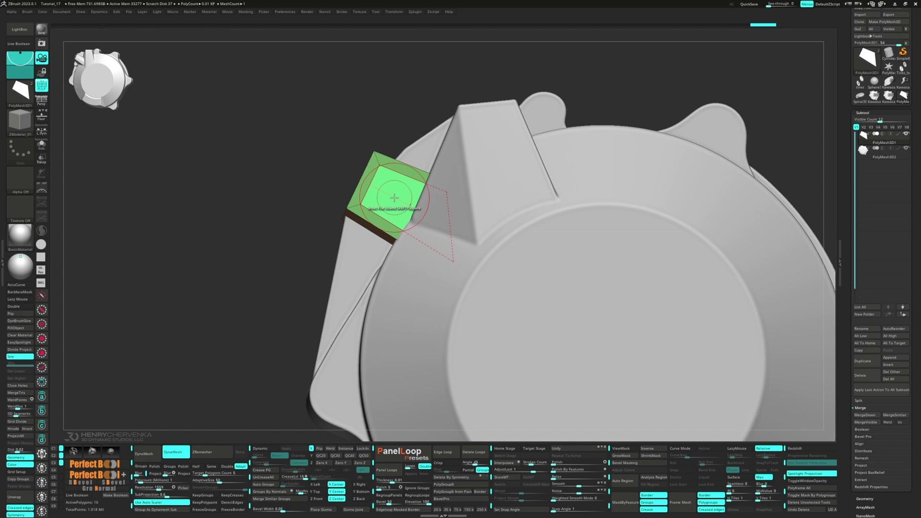
# Extrude the slanted block's inset front face outward with the ZModeler QMesh action on a single poly
pyautogui.press('space')
pyautogui.click(373, 248)
pyautogui.moveTo(381, 190); pyautogui.dragTo(386, 194)
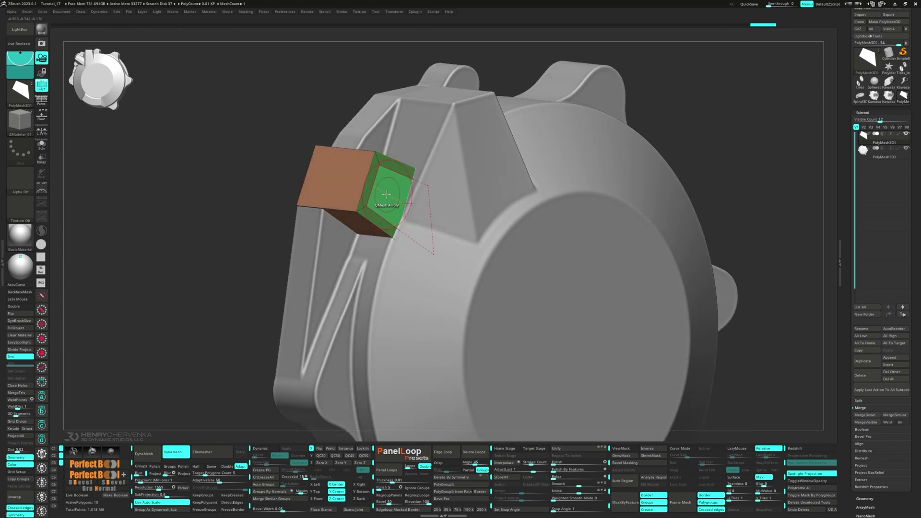
pyautogui.keyDown('alt'); pyautogui.moveTo(387, 194); pyautogui.dragTo(416, 219, button='right'); pyautogui.keyUp('alt')
pyautogui.moveTo(417, 220); pyautogui.dragTo(444, 225)
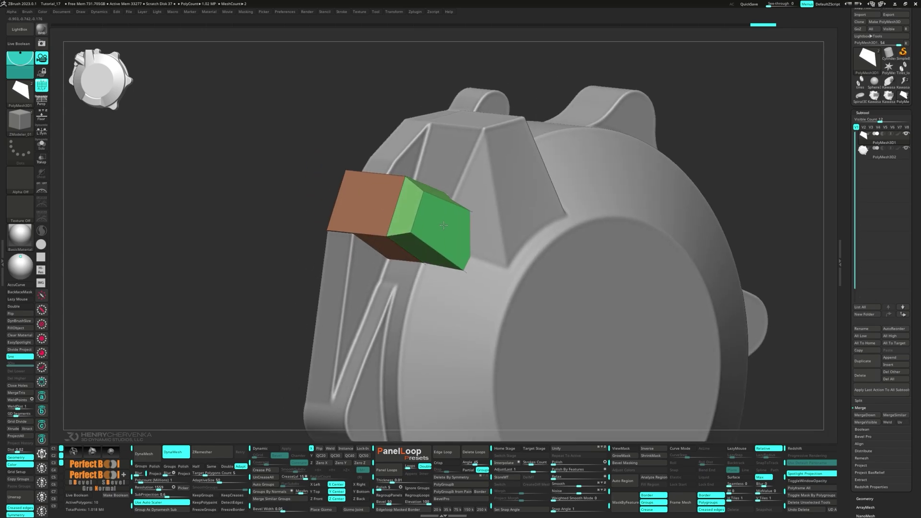
# Slide the lower and upper edges of the extruded front face inward with the ZModeler Slide edge action to bevel both sides
pyautogui.moveTo(444, 225); pyautogui.dragTo(430, 224, button='right')
pyautogui.press('space')
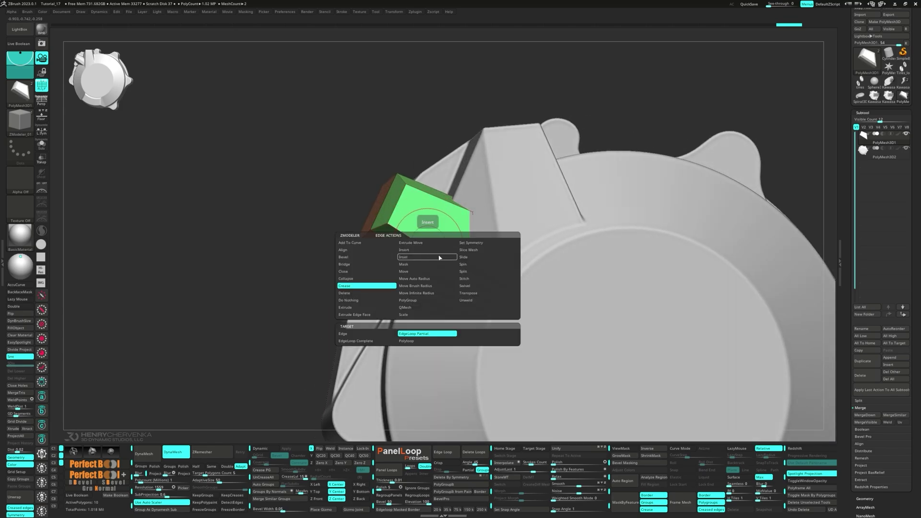
pyautogui.click(465, 258)
pyautogui.moveTo(434, 254); pyautogui.dragTo(437, 241)
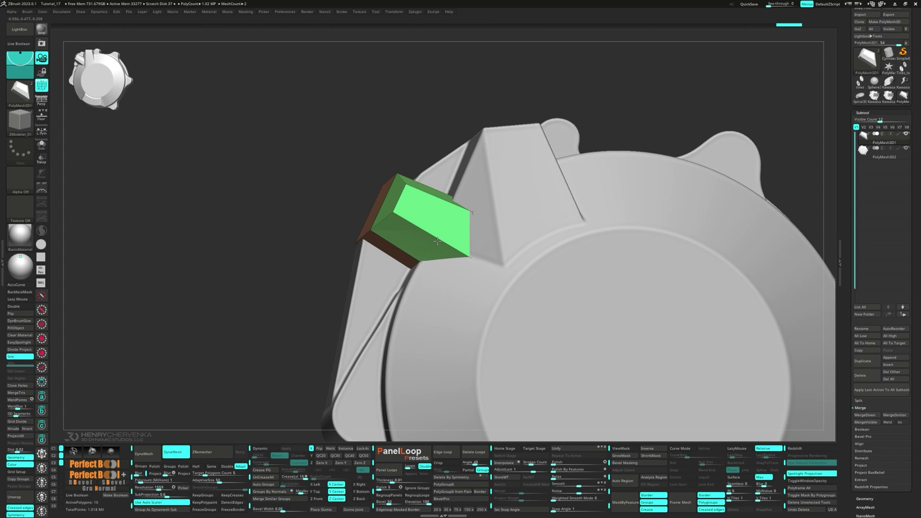
pyautogui.moveTo(438, 200); pyautogui.dragTo(440, 218)
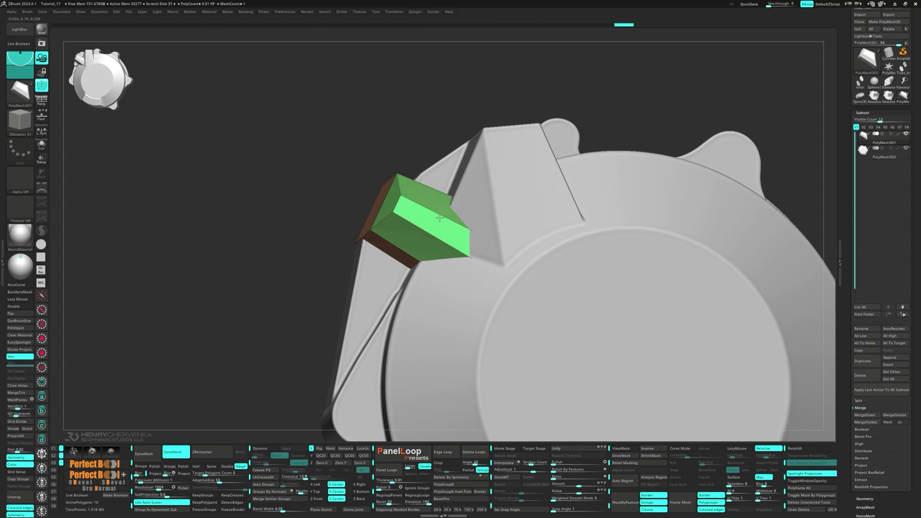
# Isolate the slanted block and use the ZModeler Bridge point action on the corner points of its beveled front
pyautogui.moveTo(419, 206); pyautogui.dragTo(422, 232, button='right')
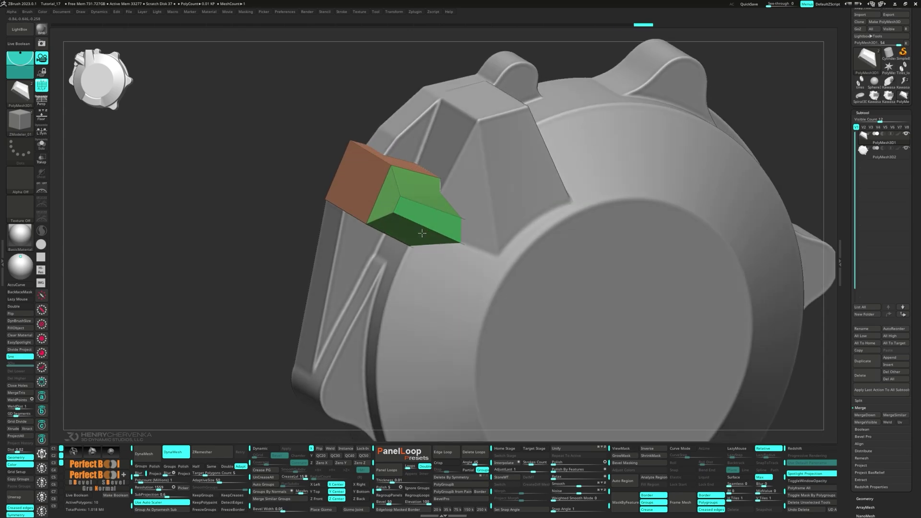
pyautogui.hotkey('shift', 's')
pyautogui.press('space')
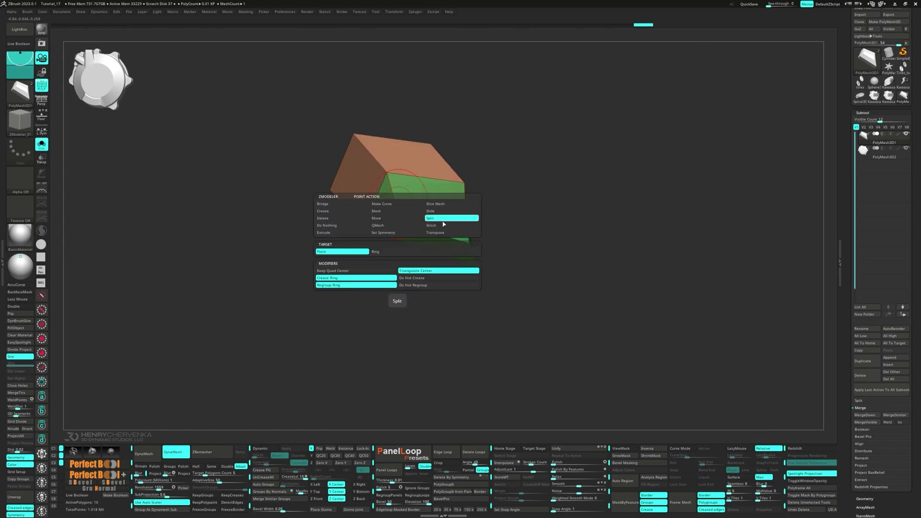
pyautogui.click(330, 205)
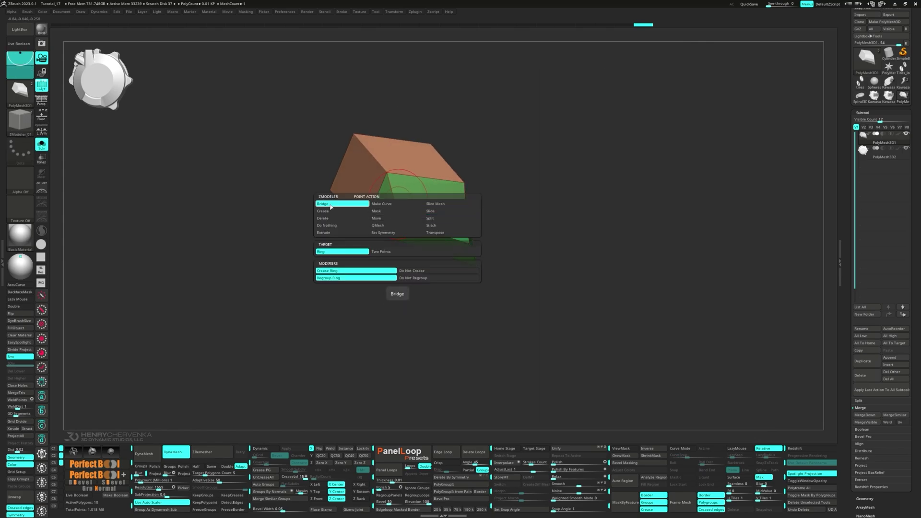
pyautogui.click(453, 211)
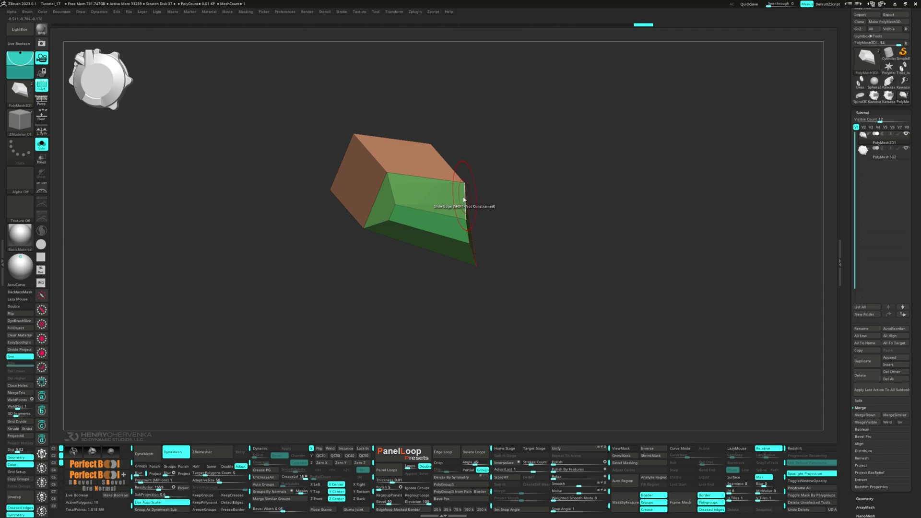
# Cut an additional edge into the slanted block's beveled side with the ZModeler Slice Mesh action
pyautogui.press('space')
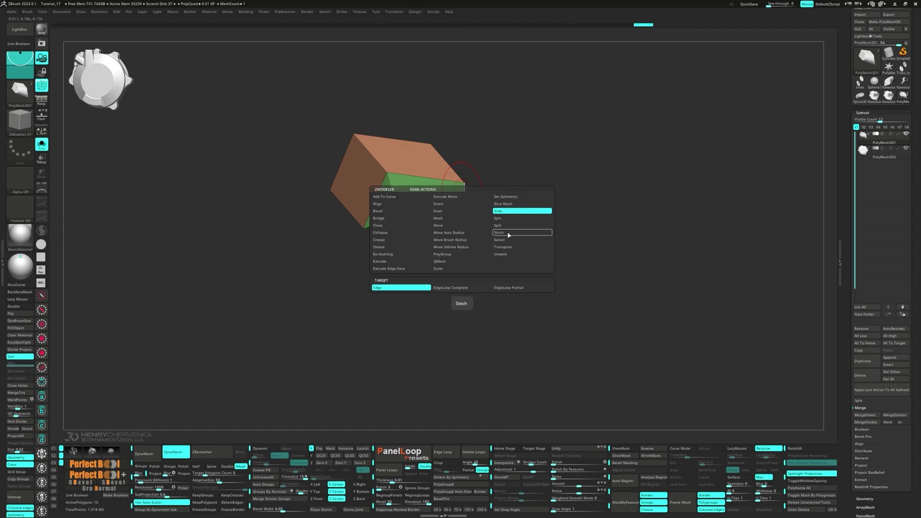
pyautogui.click(503, 203)
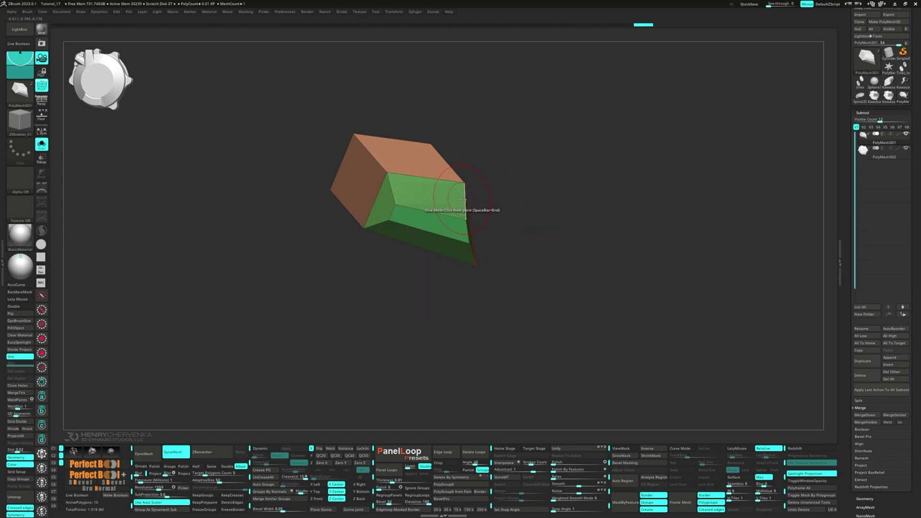
pyautogui.hotkey('alt', 's')
pyautogui.moveTo(454, 208); pyautogui.dragTo(419, 167, button='right')
pyautogui.hotkey('alt', 's')
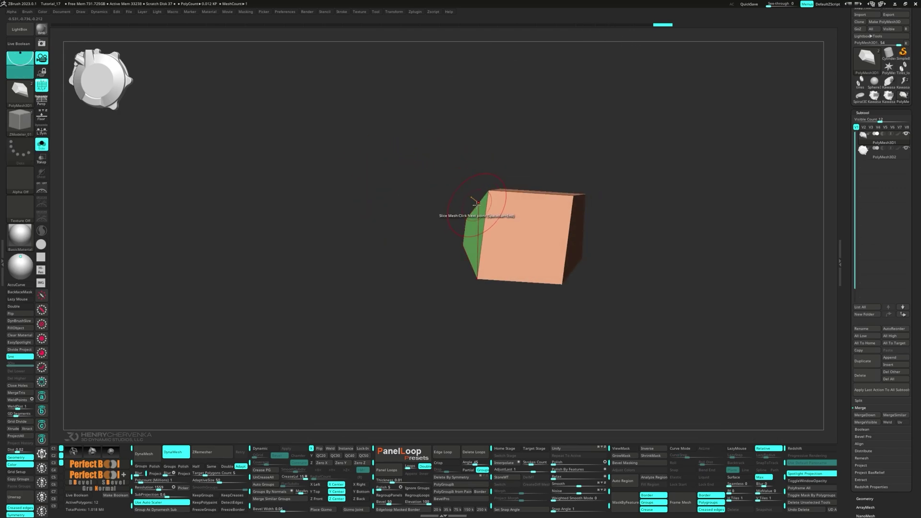
# Adjust the points on the block's beveled side with ZModeler's move-by-brush-radius action and show the whole part again
pyautogui.press('space')
pyautogui.click(464, 222)
pyautogui.press('s')
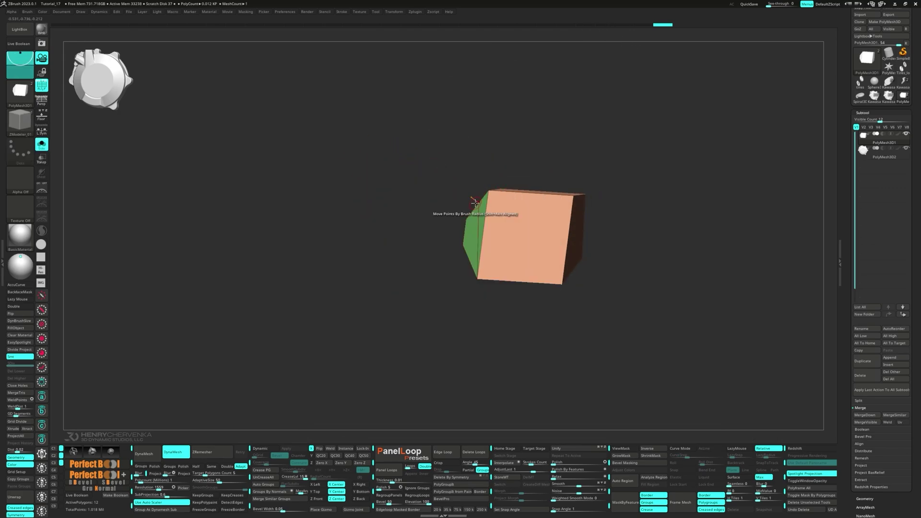
pyautogui.hotkey('alt', 's')
pyautogui.moveTo(472, 197); pyautogui.dragTo(452, 235, button='right')
pyautogui.moveTo(452, 235)
pyautogui.keyDown('alt'); pyautogui.mouseDown(button='right')
pyautogui.moveTo(412, 216)
pyautogui.moveTo(347, 278)
pyautogui.mouseUp(button='right'); pyautogui.keyUp('alt')
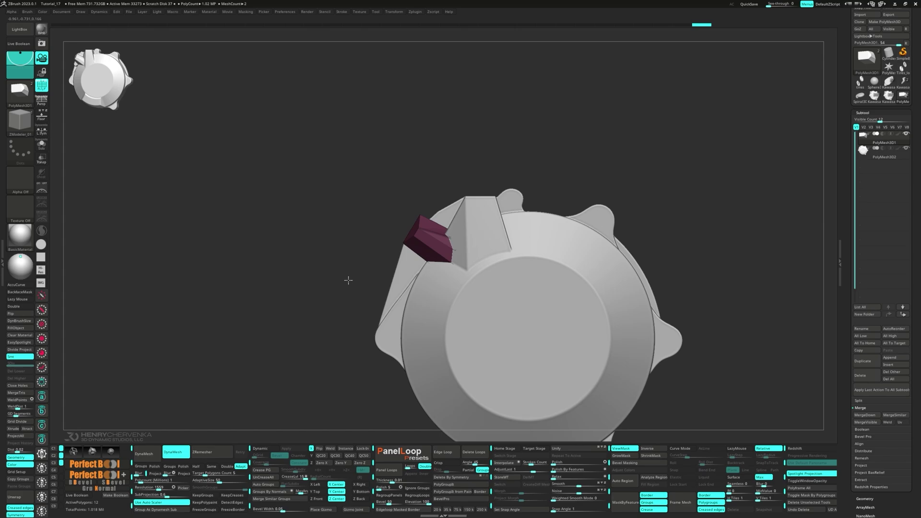
# Insert a Cylinder 3D into the block's subtool and split it off as its own subtool
pyautogui.press('w')
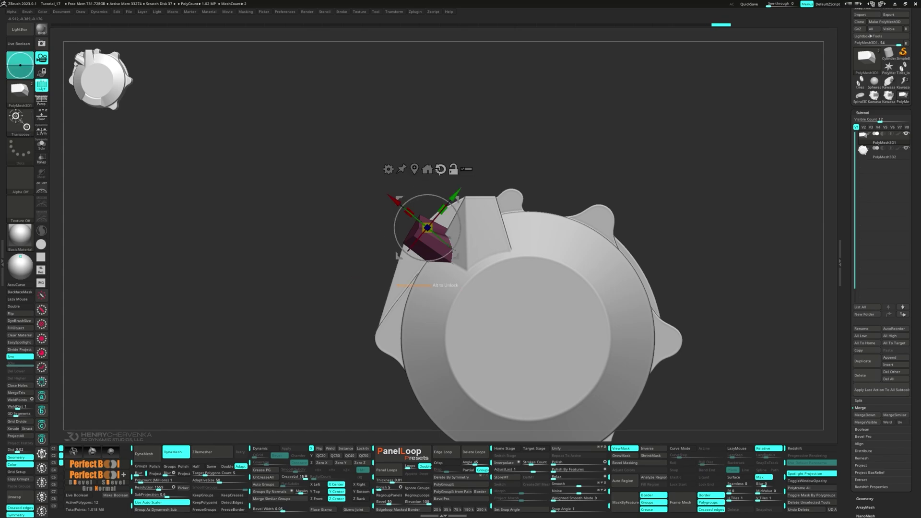
pyautogui.click(401, 192)
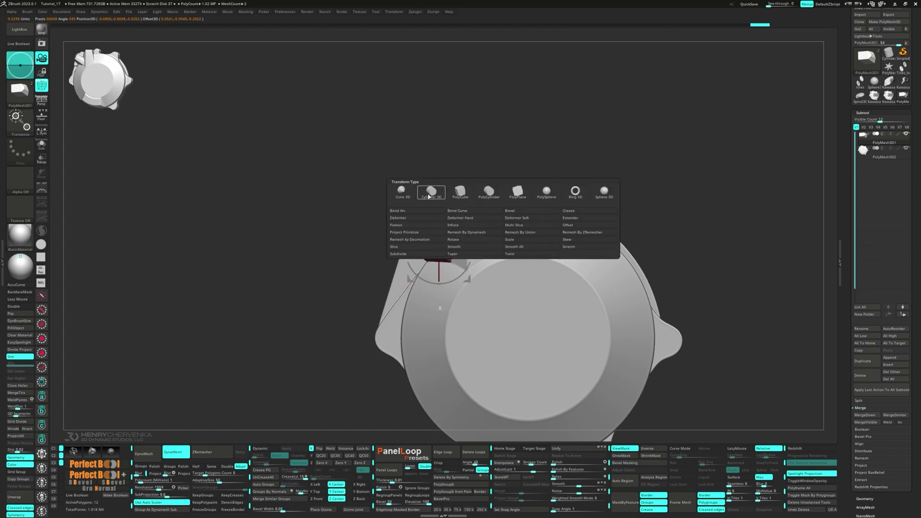
pyautogui.click(429, 193)
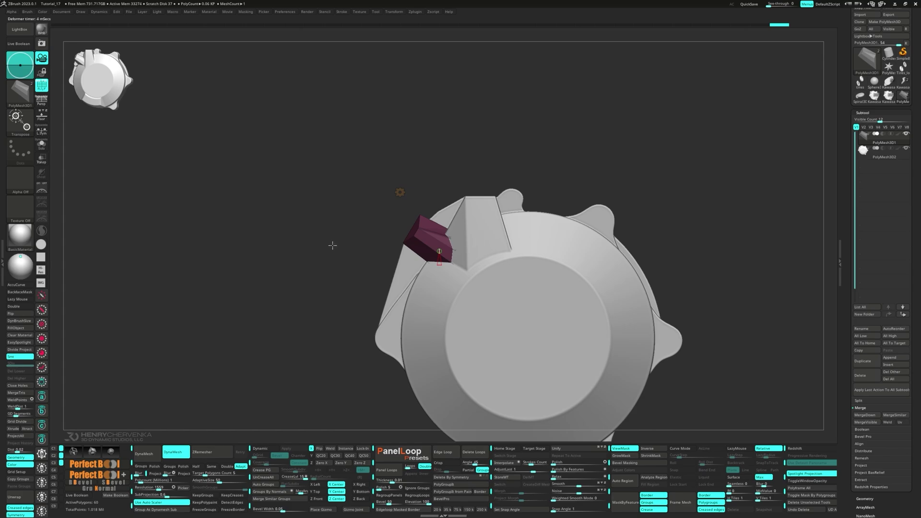
pyautogui.keyDown('alt'); pyautogui.moveTo(332, 245); pyautogui.dragTo(286, 218); pyautogui.keyUp('alt')
pyautogui.press('ctrl')
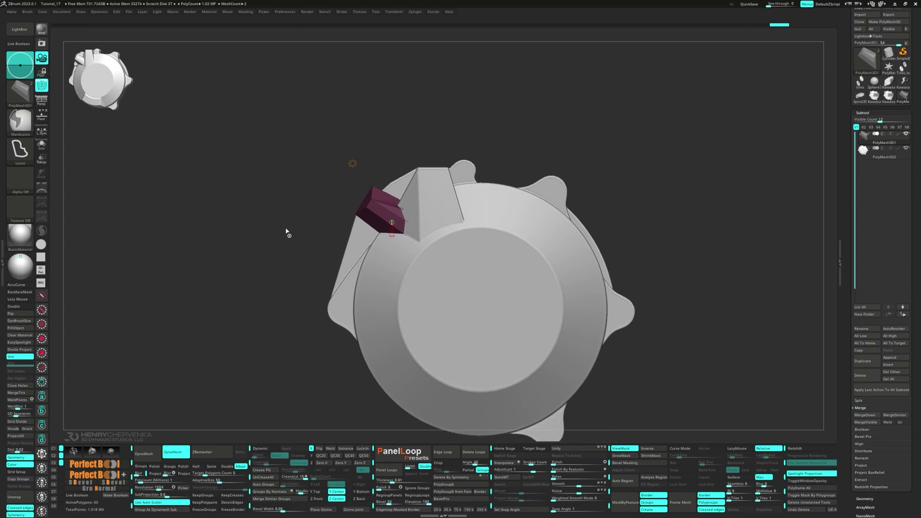
pyautogui.hotkey('ctrl', 'shift', 'd')
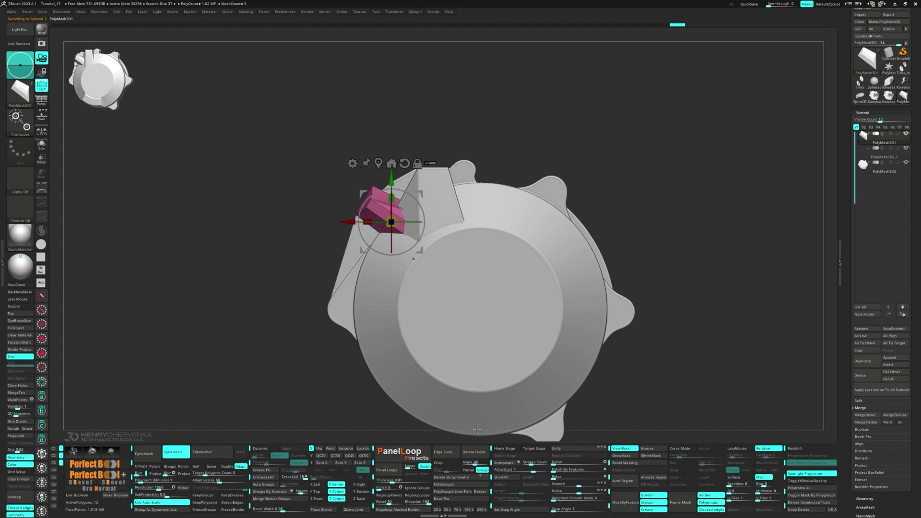
# Make the new cylinder the active subtool and unify its size
pyautogui.click(564, 453)
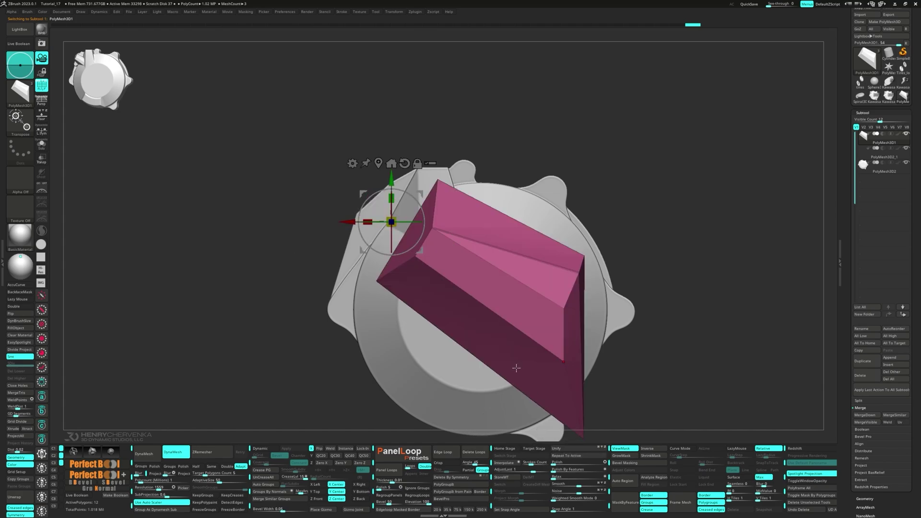
pyautogui.hotkey('ctrl', 'z')
pyautogui.moveTo(379, 291); pyautogui.dragTo(418, 285, button='right')
pyautogui.moveTo(418, 285); pyautogui.dragTo(410, 292)
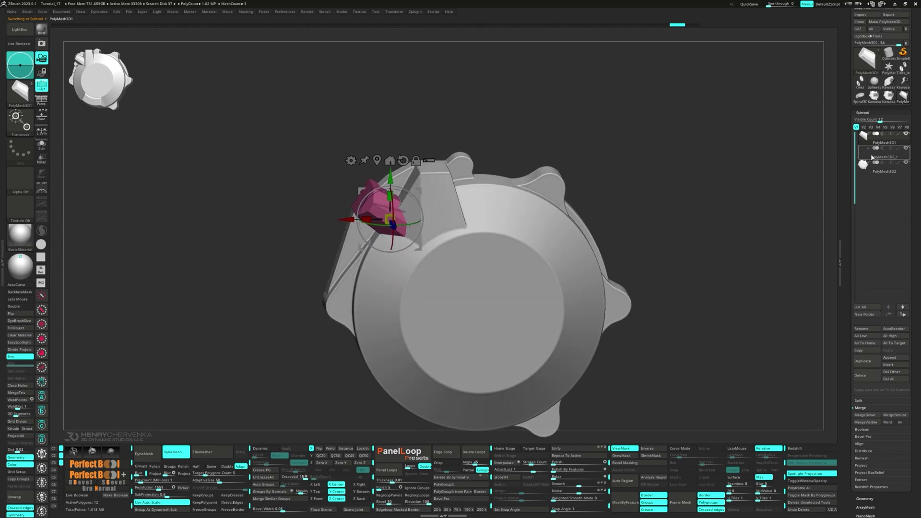
pyautogui.click(872, 157)
pyautogui.click(574, 450)
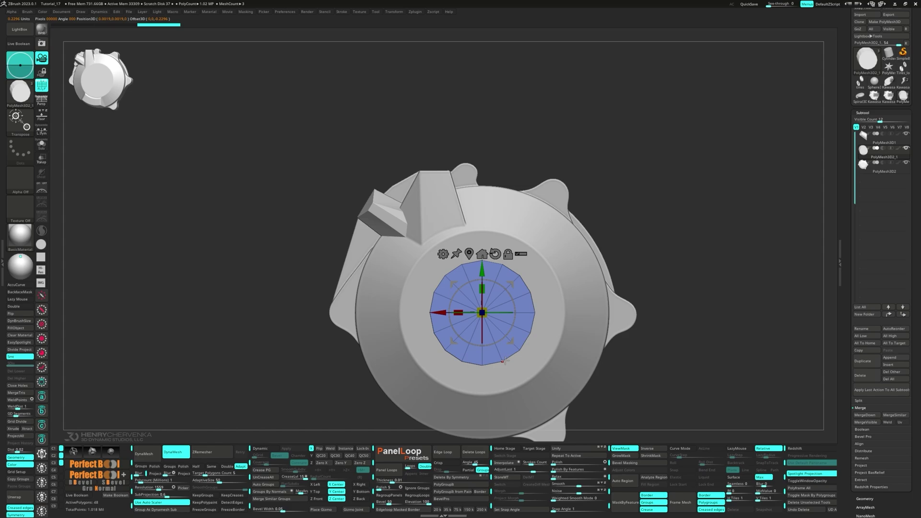
# Move the cylinder to the outer lower corner of the slanted block and scale it down to a small disc
pyautogui.moveTo(510, 343); pyautogui.dragTo(387, 282)
pyautogui.press('f')
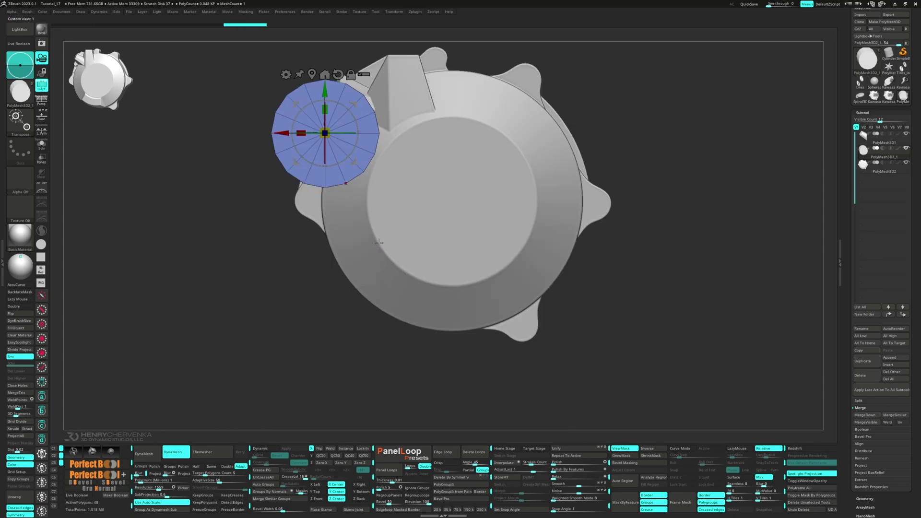
pyautogui.moveTo(324, 134); pyautogui.dragTo(274, 95)
pyautogui.moveTo(354, 162); pyautogui.dragTo(356, 149)
# Set the small cylinder's depth position in side view and frame the part from the front
pyautogui.moveTo(333, 127); pyautogui.dragTo(439, 186, button='right')
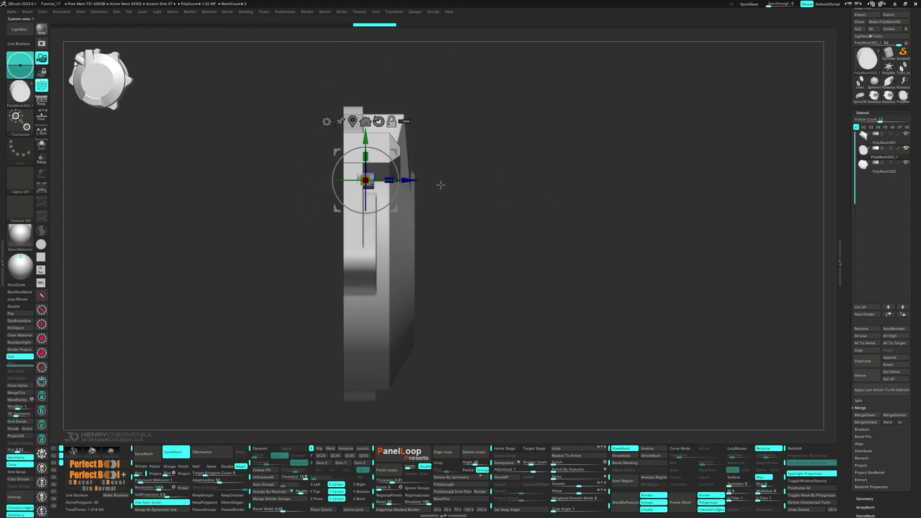
pyautogui.moveTo(418, 181); pyautogui.dragTo(421, 181)
pyautogui.moveTo(431, 189); pyautogui.dragTo(414, 159, button='right')
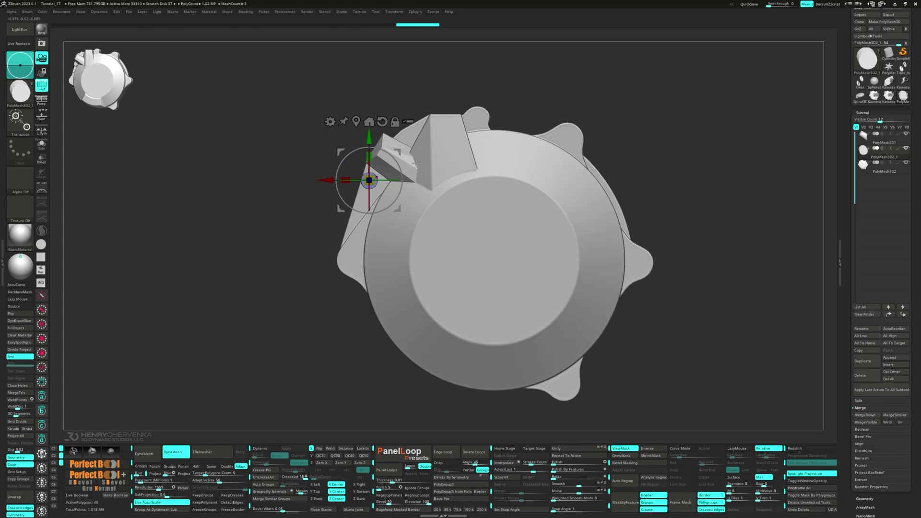
pyautogui.press('f')
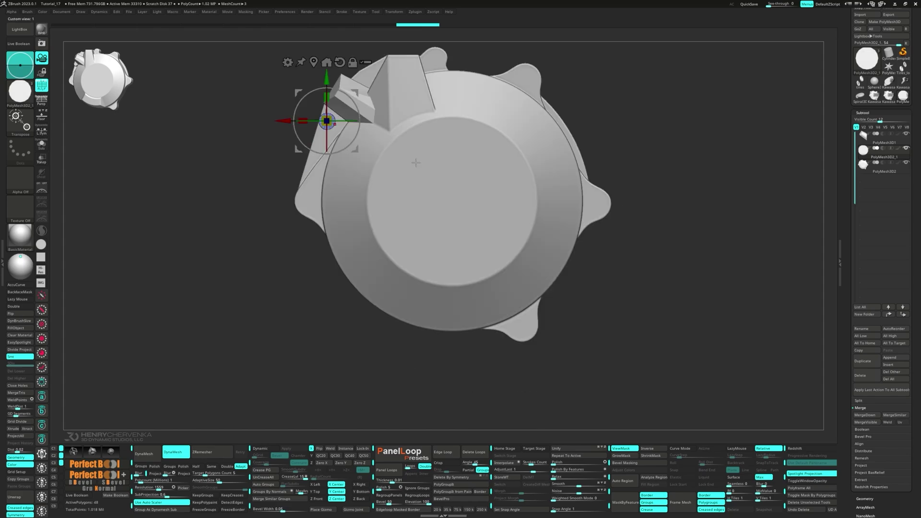
# Stretch the small cylinder's upper points toward the slanted block with the MoveInfiniteDepth brush
pyautogui.press('q')
pyautogui.press('space')
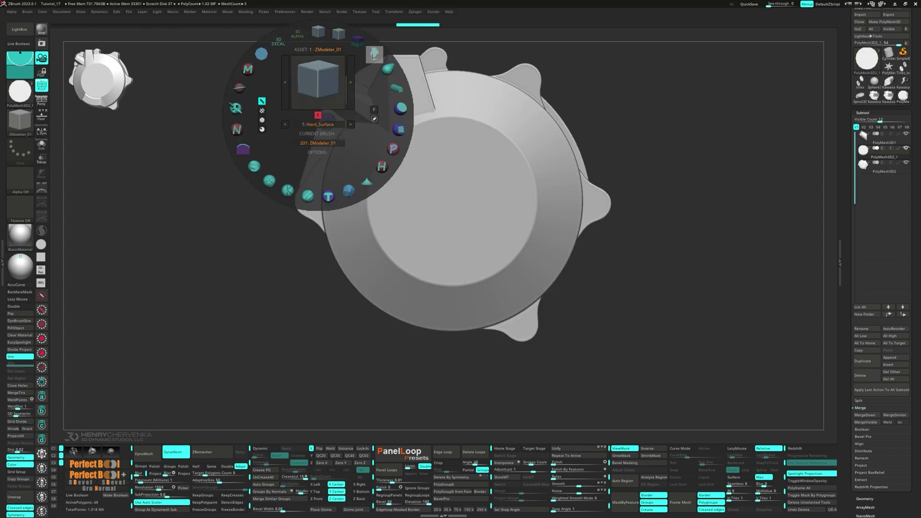
pyautogui.click(374, 56)
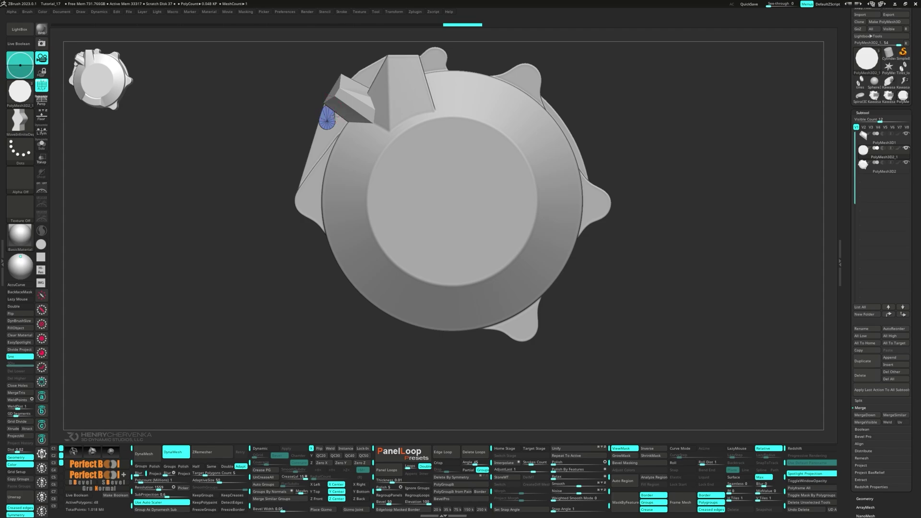
# Finish pulling the small cylinder's points toward the slanted block and duplicate the shape onto the block's upper side
pyautogui.moveTo(335, 116); pyautogui.dragTo(363, 124)
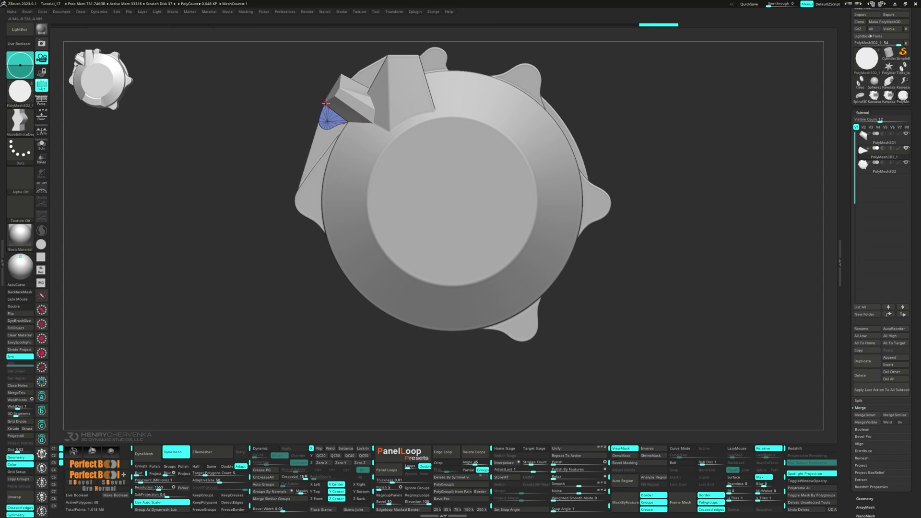
pyautogui.press('w')
pyautogui.keyDown('ctrl'); pyautogui.moveTo(329, 117); pyautogui.dragTo(227, 73); pyautogui.keyUp('ctrl')
pyautogui.moveTo(372, 98)
pyautogui.mouseDown()
pyautogui.moveTo(347, 99)
pyautogui.moveTo(354, 94)
pyautogui.mouseUp()
pyautogui.press('q')
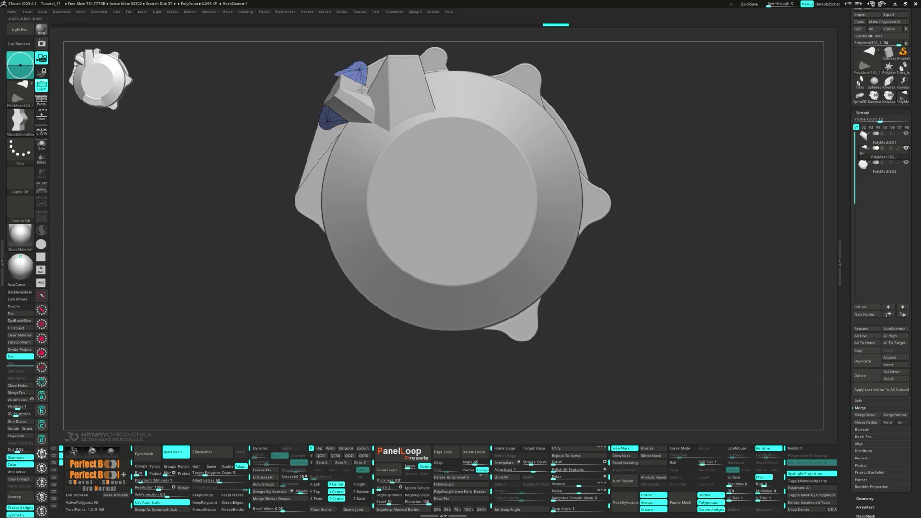
# Pull the duplicated tab's corner against the slanted block's upper edge with the MoveInfiniteDepth brush and clear the mask
pyautogui.click(344, 79)
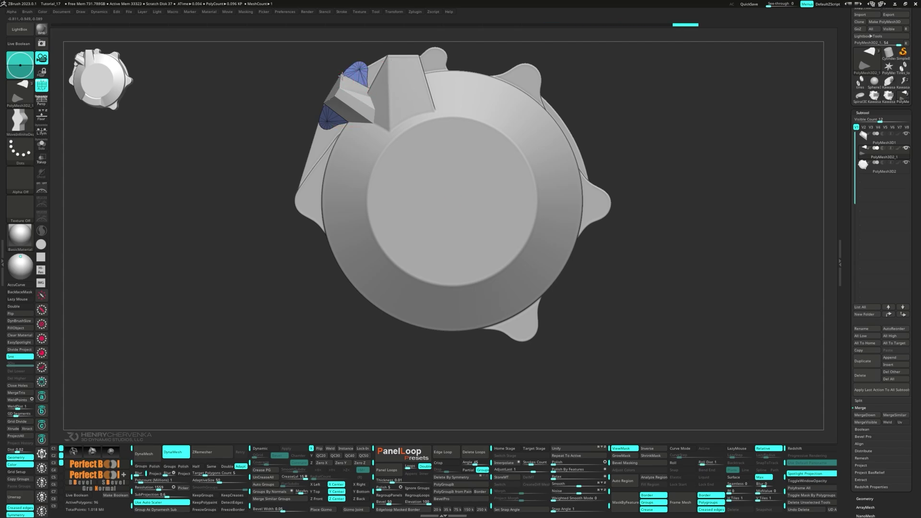
pyautogui.moveTo(342, 75); pyautogui.dragTo(344, 75)
pyautogui.moveTo(331, 79)
pyautogui.mouseDown(button='right')
pyautogui.moveTo(364, 108)
pyautogui.moveTo(356, 143)
pyautogui.mouseUp(button='right')
pyautogui.moveTo(461, 119)
pyautogui.keyDown('ctrl'); pyautogui.mouseDown()
pyautogui.moveTo(393, 108)
pyautogui.moveTo(384, 160)
pyautogui.moveTo(398, 143)
pyautogui.mouseUp(); pyautogui.keyUp('ctrl')
# Position the gizmo at the slanted block's outer end and insert a Cylinder 3D there
pyautogui.press('w')
pyautogui.moveTo(307, 147)
pyautogui.mouseDown(button='right')
pyautogui.moveTo(258, 156)
pyautogui.moveTo(249, 188)
pyautogui.moveTo(259, 185)
pyautogui.mouseUp(button='right')
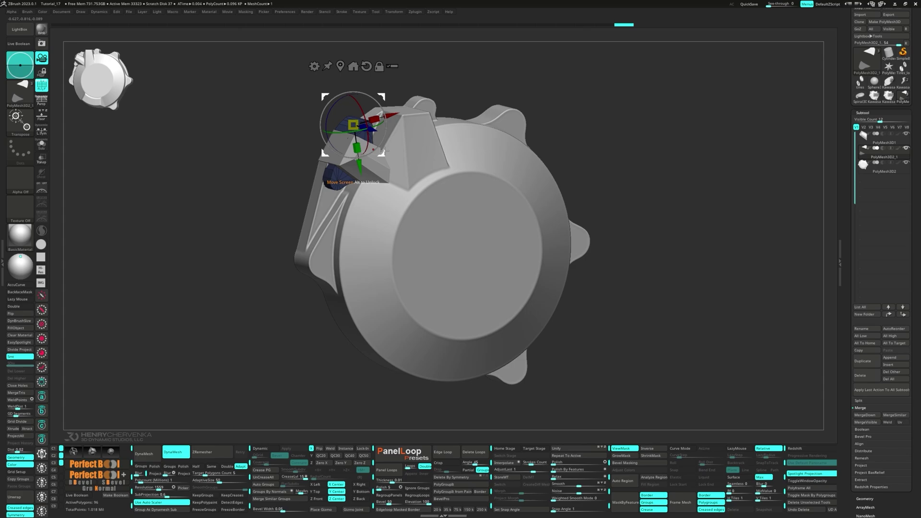
pyautogui.keyDown('ctrl'); pyautogui.moveTo(276, 117); pyautogui.dragTo(288, 132); pyautogui.keyUp('ctrl')
pyautogui.moveTo(282, 127)
pyautogui.mouseDown(button='right')
pyautogui.moveTo(346, 123)
pyautogui.moveTo(271, 139)
pyautogui.mouseUp(button='right')
pyautogui.keyDown('alt'); pyautogui.click(334, 128); pyautogui.keyUp('alt')
pyautogui.moveTo(367, 163); pyautogui.dragTo(365, 157)
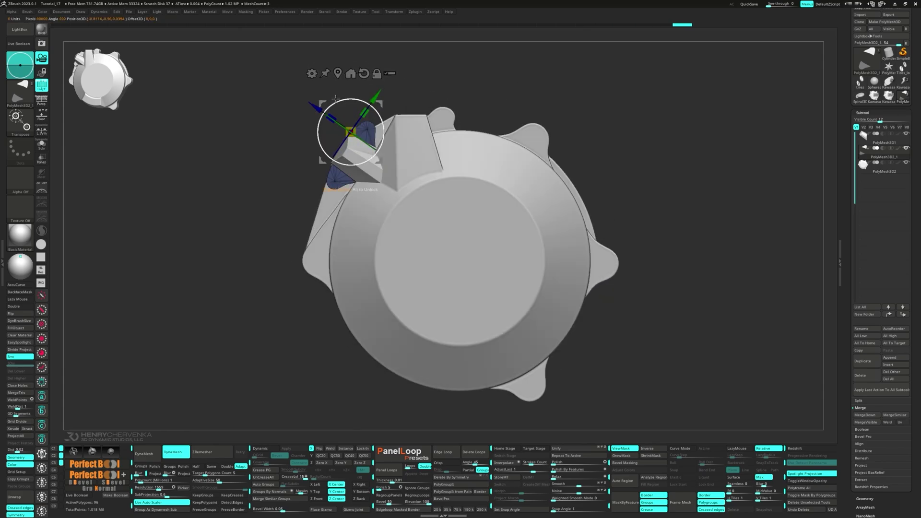
pyautogui.keyDown('alt'); pyautogui.moveTo(295, 85); pyautogui.dragTo(289, 105, button='right'); pyautogui.keyUp('alt')
pyautogui.click(305, 94)
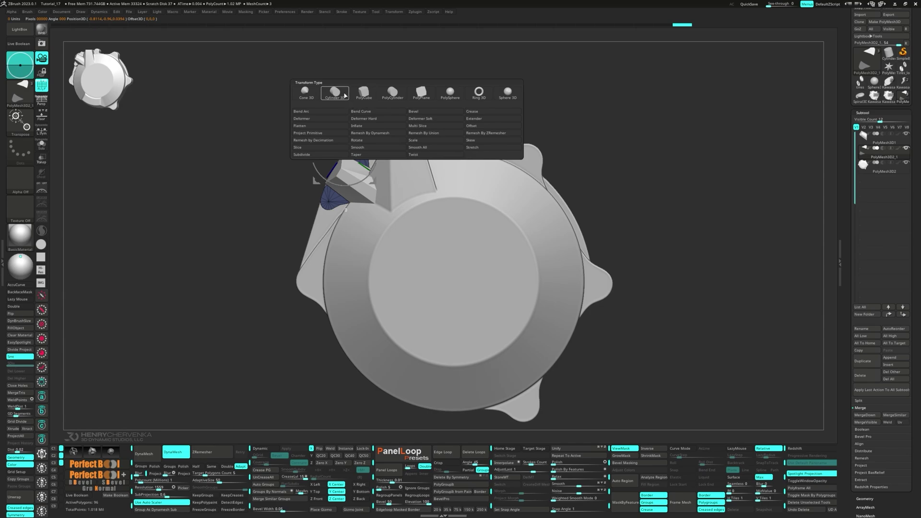
pyautogui.click(344, 94)
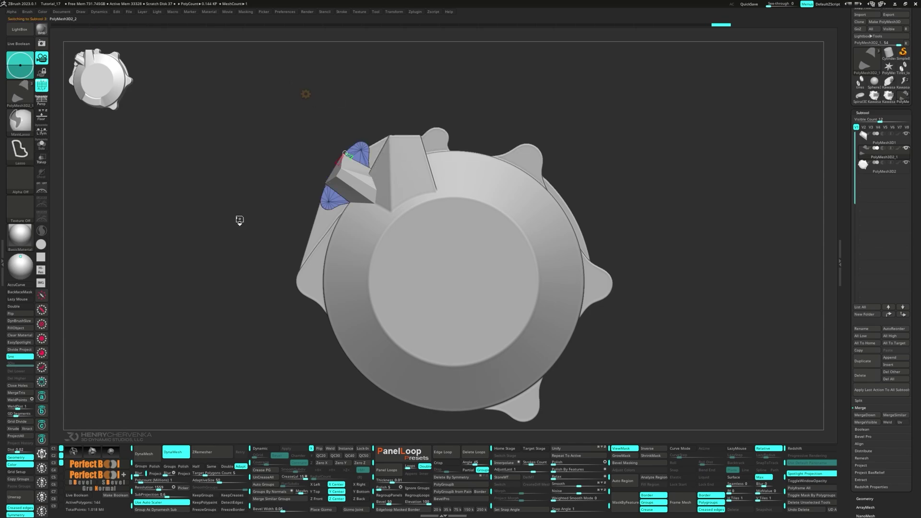
# Separate the inserted cylinder into its own subtool and unify its size
pyautogui.click(557, 450)
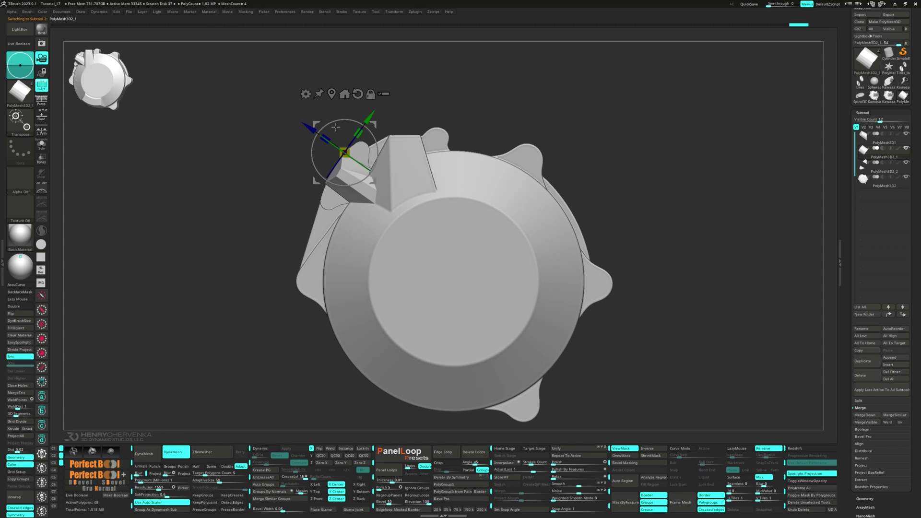
pyautogui.keyDown('alt'); pyautogui.click(345, 94); pyautogui.keyUp('alt')
pyautogui.moveTo(479, 311); pyautogui.dragTo(341, 320)
pyautogui.keyDown('ctrl'); pyautogui.moveTo(297, 280); pyautogui.dragTo(383, 331, button='right'); pyautogui.keyUp('ctrl')
pyautogui.click(571, 449)
pyautogui.keyDown('ctrl'); pyautogui.moveTo(489, 361); pyautogui.dragTo(355, 287, button='right'); pyautogui.keyUp('ctrl')
pyautogui.moveTo(355, 288); pyautogui.dragTo(301, 282, button='right')
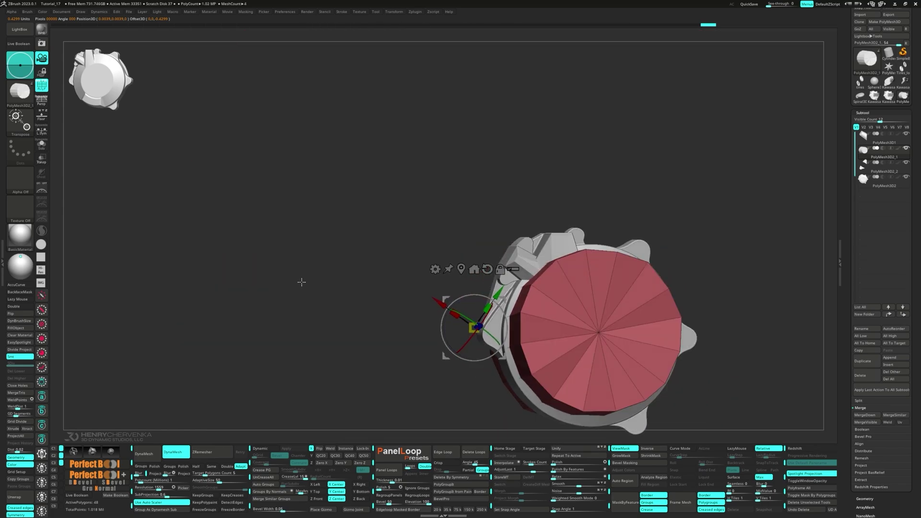
# Move the unified cylinder to the slanted block's outer end, scale it down and align the gizmo to it
pyautogui.press('ctrl')
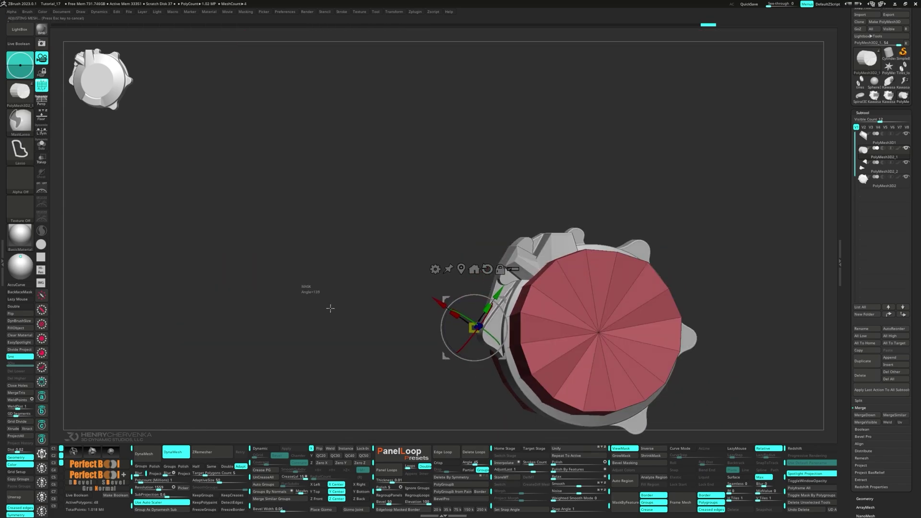
pyautogui.keyDown('ctrl'); pyautogui.moveTo(301, 282); pyautogui.dragTo(259, 202, button='right'); pyautogui.keyUp('ctrl')
pyautogui.keyDown('alt'); pyautogui.moveTo(372, 310); pyautogui.dragTo(195, 252, button='right'); pyautogui.keyUp('alt')
pyautogui.keyDown('ctrl'); pyautogui.moveTo(195, 253); pyautogui.dragTo(288, 321, button='right'); pyautogui.keyUp('ctrl')
pyautogui.click(312, 209)
pyautogui.moveTo(408, 272); pyautogui.dragTo(369, 262)
pyautogui.moveTo(354, 269); pyautogui.dragTo(422, 324, button='right')
pyautogui.click(342, 162)
# Trim both ends of the cylinder flat in side view with the ClipCurve brush
pyautogui.press('space')
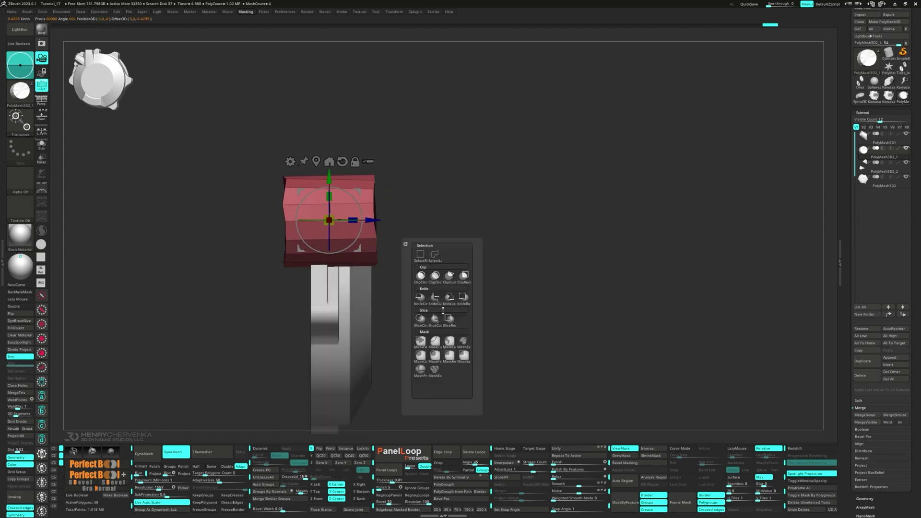
pyautogui.click(448, 277)
pyautogui.keyDown('ctrl'); pyautogui.keyDown('shift'); pyautogui.moveTo(372, 116); pyautogui.dragTo(370, 347); pyautogui.keyUp('shift'); pyautogui.keyUp('ctrl')
pyautogui.keyDown('ctrl'); pyautogui.keyDown('shift'); pyautogui.moveTo(275, 356); pyautogui.dragTo(292, 126); pyautogui.keyUp('shift'); pyautogui.keyUp('ctrl')
# Smooth the cylinder with dynamic subdivision while keeping its end edges creased
pyautogui.keyDown('shift'); pyautogui.moveTo(503, 254); pyautogui.dragTo(454, 251, button='right'); pyautogui.keyUp('shift')
pyautogui.moveTo(399, 238)
pyautogui.mouseDown(button='right')
pyautogui.moveTo(418, 275)
pyautogui.moveTo(401, 290)
pyautogui.mouseUp(button='right')
pyautogui.press('d')
pyautogui.hotkey('shift', 'c')
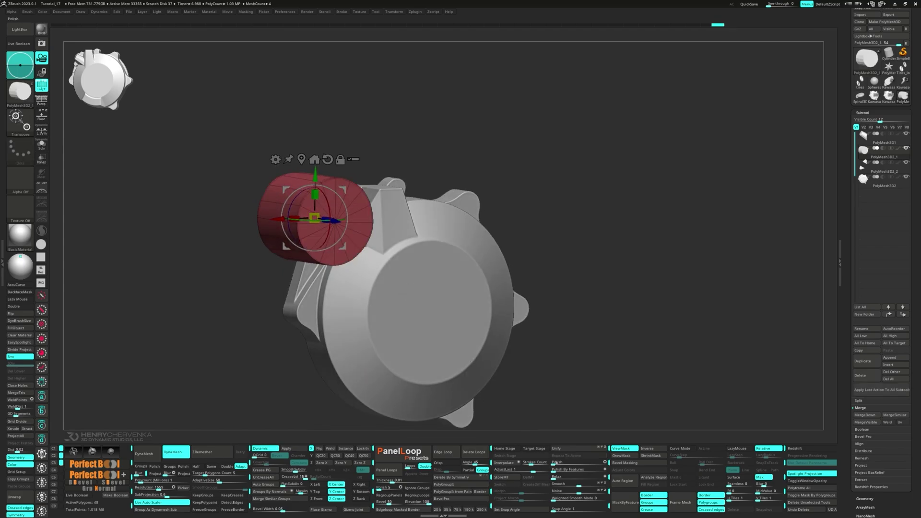
pyautogui.click(562, 470)
# Scale the cylinder down and place it behind the slanted block's outer end, setting its depth in side view
pyautogui.keyDown('shift'); pyautogui.moveTo(511, 314); pyautogui.dragTo(475, 309, button='right'); pyautogui.keyUp('shift')
pyautogui.keyDown('alt'); pyautogui.moveTo(475, 309); pyautogui.dragTo(380, 226); pyautogui.keyUp('alt')
pyautogui.moveTo(324, 92); pyautogui.dragTo(369, 123)
pyautogui.moveTo(367, 185)
pyautogui.keyDown('shift'); pyautogui.mouseDown(button='right')
pyautogui.moveTo(405, 192)
pyautogui.moveTo(451, 269)
pyautogui.mouseUp(button='right'); pyautogui.keyUp('shift')
pyautogui.moveTo(315, 251)
pyautogui.keyDown('ctrl'); pyautogui.mouseDown()
pyautogui.moveTo(349, 118)
pyautogui.moveTo(321, 116)
pyautogui.mouseUp(); pyautogui.keyUp('ctrl')
pyautogui.moveTo(323, 118); pyautogui.dragTo(358, 125, button='right')
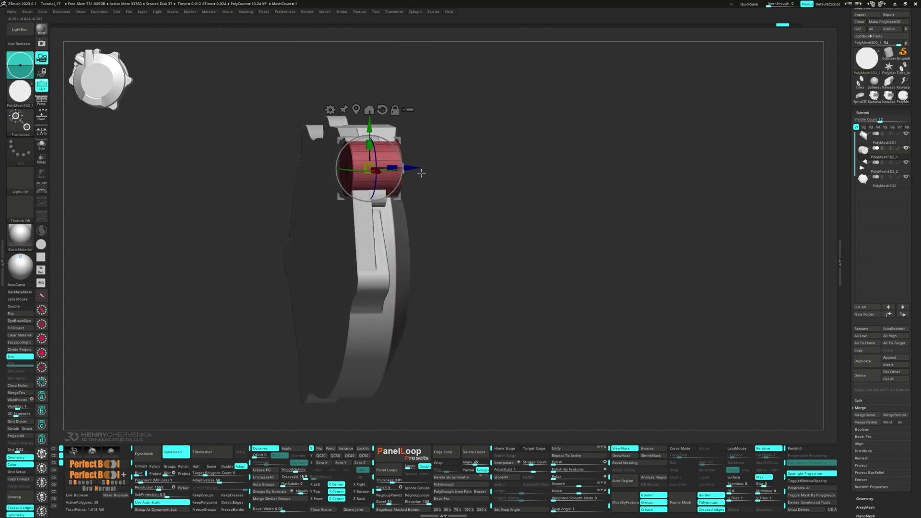
pyautogui.moveTo(414, 168); pyautogui.dragTo(417, 169)
pyautogui.moveTo(413, 179); pyautogui.dragTo(374, 204, button='right')
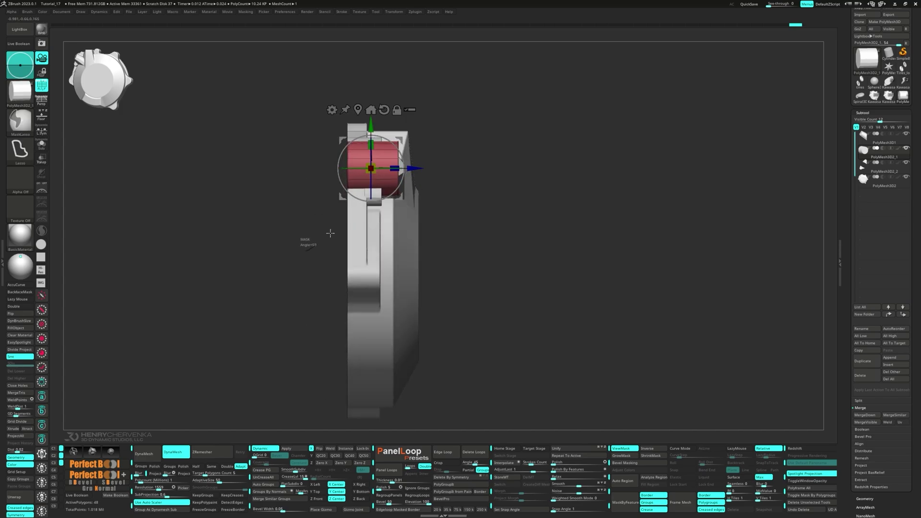
# Mask the cylinder's back end, then push its front end back and scale it down to form a tapered knob
pyautogui.keyDown('ctrl'); pyautogui.moveTo(308, 250); pyautogui.dragTo(320, 108); pyautogui.keyUp('ctrl')
pyautogui.moveTo(352, 192)
pyautogui.mouseDown(button='right')
pyautogui.moveTo(312, 200)
pyautogui.moveTo(322, 201)
pyautogui.mouseUp(button='right')
pyautogui.moveTo(412, 169); pyautogui.dragTo(363, 164)
pyautogui.click(333, 110)
pyautogui.keyDown('shift'); pyautogui.moveTo(362, 204); pyautogui.dragTo(334, 200, button='right'); pyautogui.keyUp('shift')
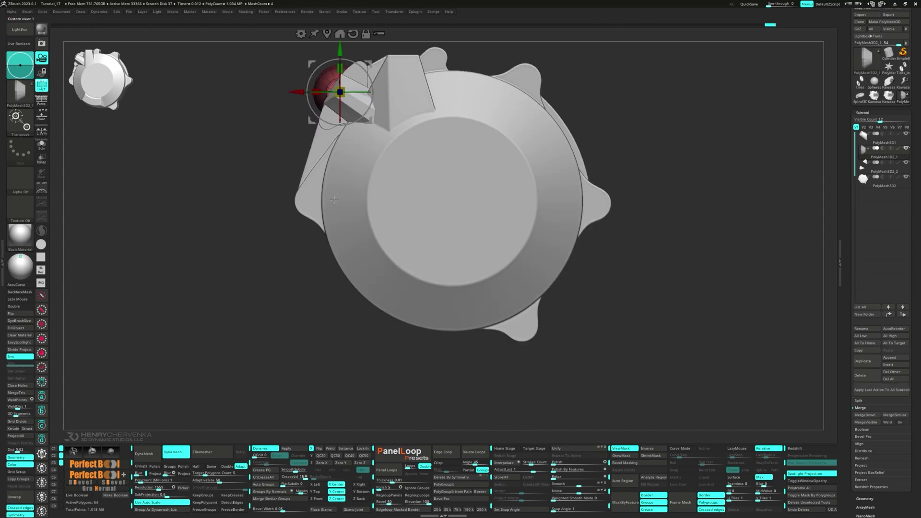
pyautogui.moveTo(347, 98); pyautogui.dragTo(347, 98)
pyautogui.keyDown('shift'); pyautogui.moveTo(348, 108); pyautogui.dragTo(378, 112, button='right'); pyautogui.keyUp('shift')
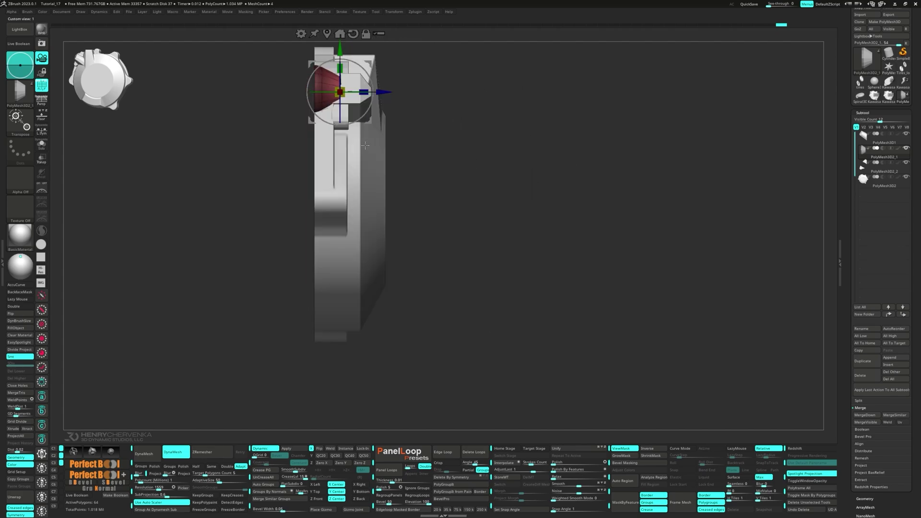
pyautogui.keyDown('ctrl'); pyautogui.moveTo(383, 144); pyautogui.dragTo(412, 261, button='right'); pyautogui.keyUp('ctrl')
pyautogui.moveTo(409, 159)
pyautogui.mouseDown()
pyautogui.moveTo(402, 160)
pyautogui.moveTo(435, 171)
pyautogui.mouseUp()
# Adjust the creasing on the tapered knob's rim with ZModeler's Crease EdgeLoop Partial action
pyautogui.press('q')
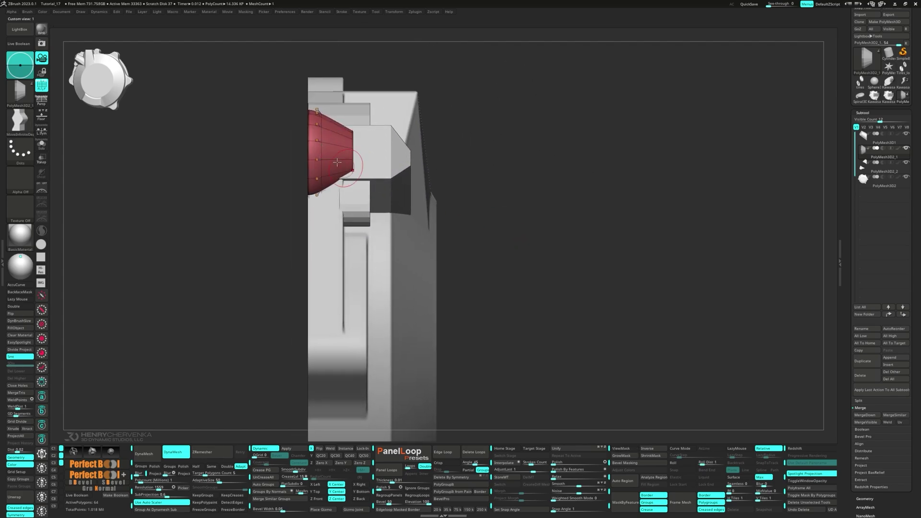
pyautogui.press('space')
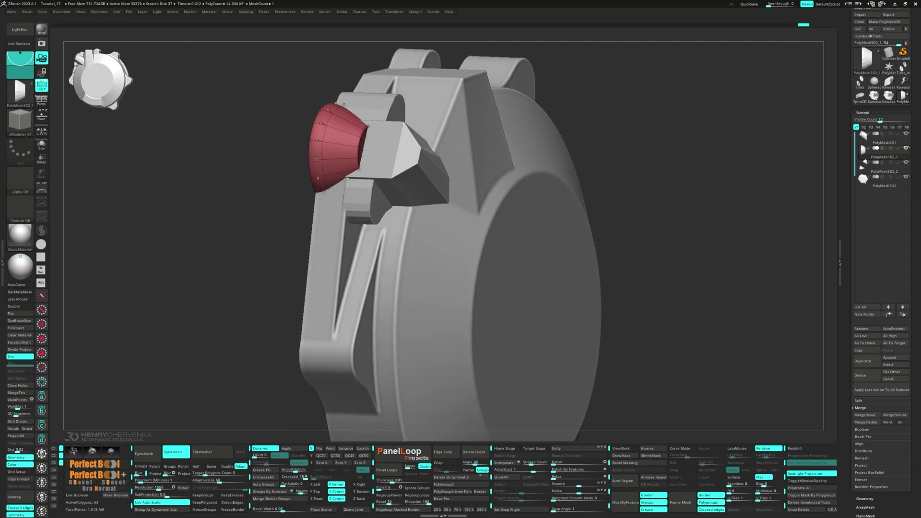
pyautogui.press('space')
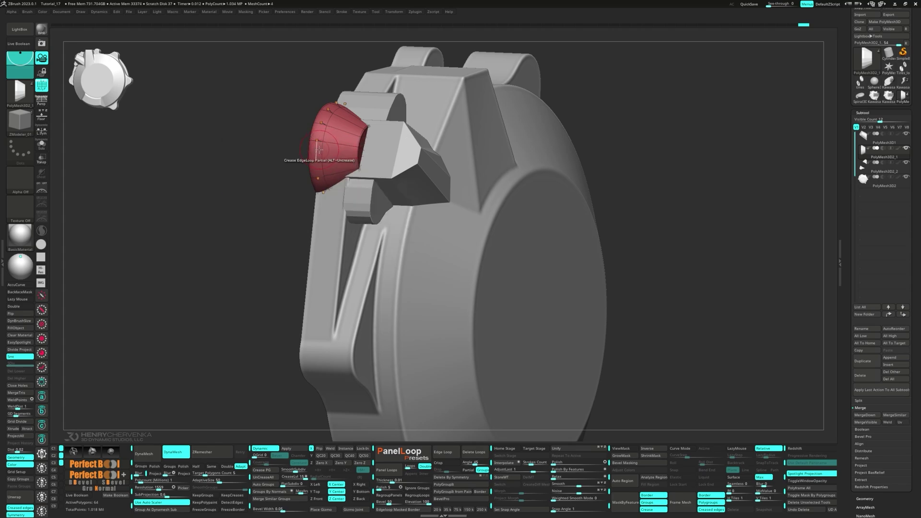
pyautogui.keyDown('ctrl'); pyautogui.moveTo(321, 176); pyautogui.dragTo(344, 200, button='right'); pyautogui.keyUp('ctrl')
pyautogui.keyDown('alt'); pyautogui.moveTo(343, 200); pyautogui.dragTo(352, 222, button='right'); pyautogui.keyUp('alt')
# Turn on dynamic subdivision for the slanted block and crease its edges to keep them sharp
pyautogui.keyDown('alt'); pyautogui.click(352, 222); pyautogui.keyUp('alt')
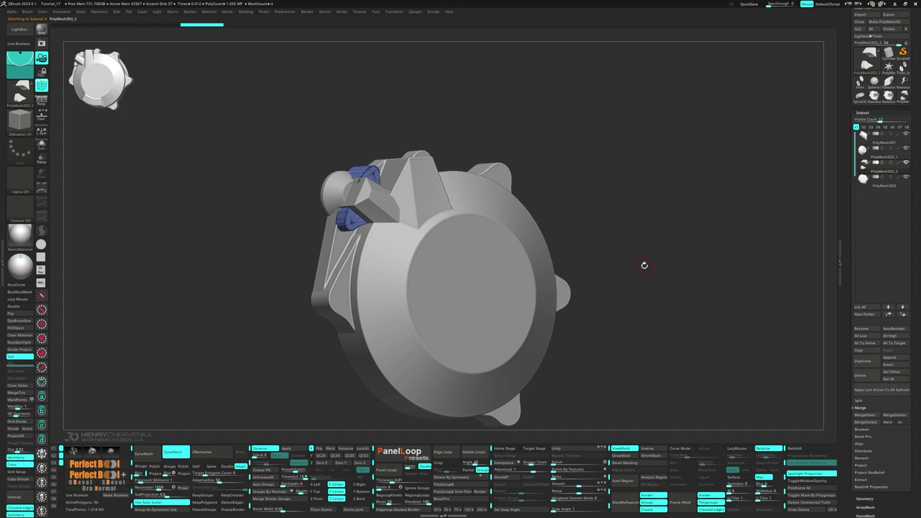
pyautogui.click(883, 139)
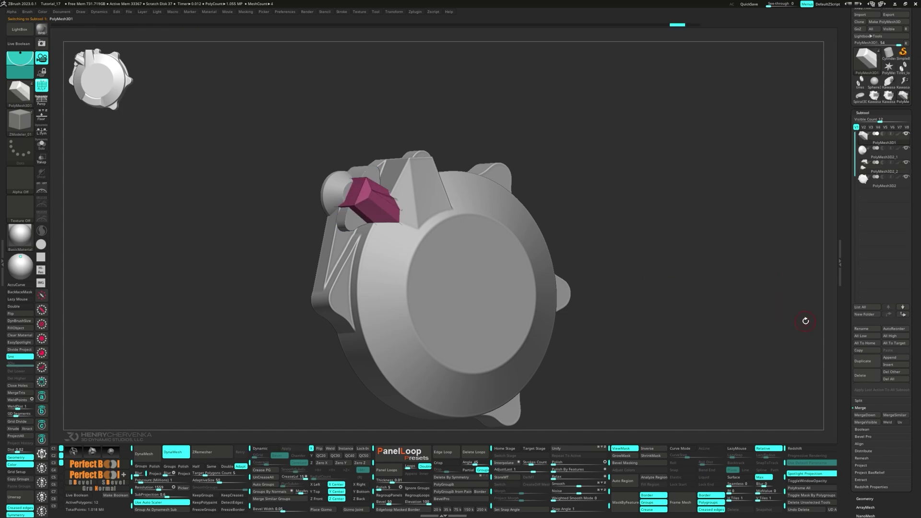
pyautogui.press('d')
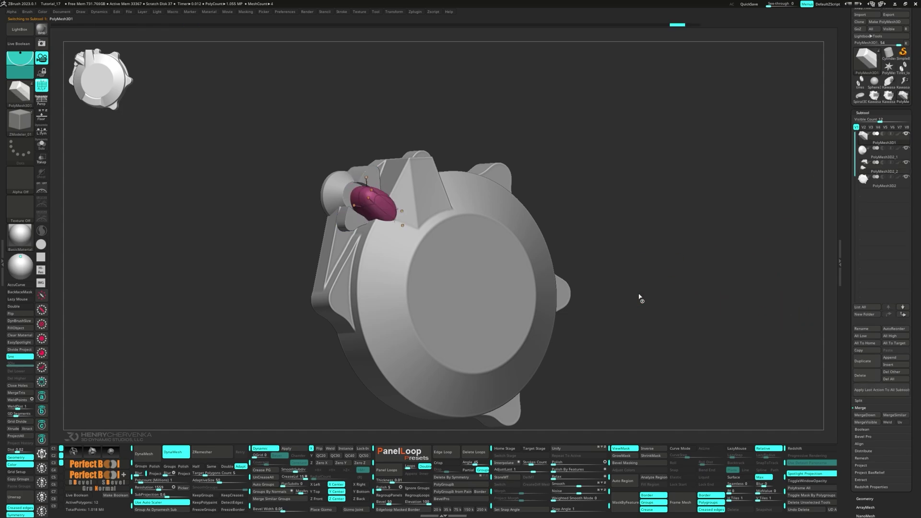
pyautogui.click(334, 455)
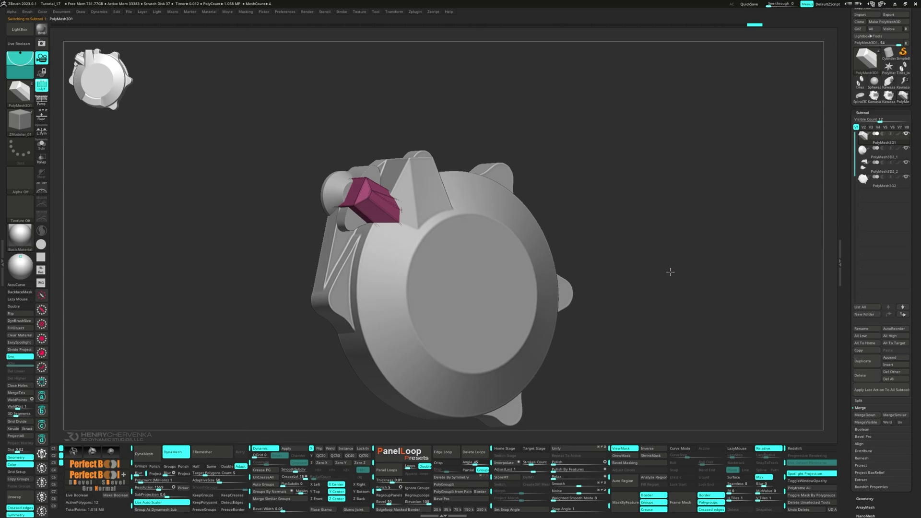
# Merge the slanted block, tapered knob and side tabs down into one subtool
pyautogui.moveTo(668, 269); pyautogui.dragTo(752, 273)
pyautogui.click(865, 415)
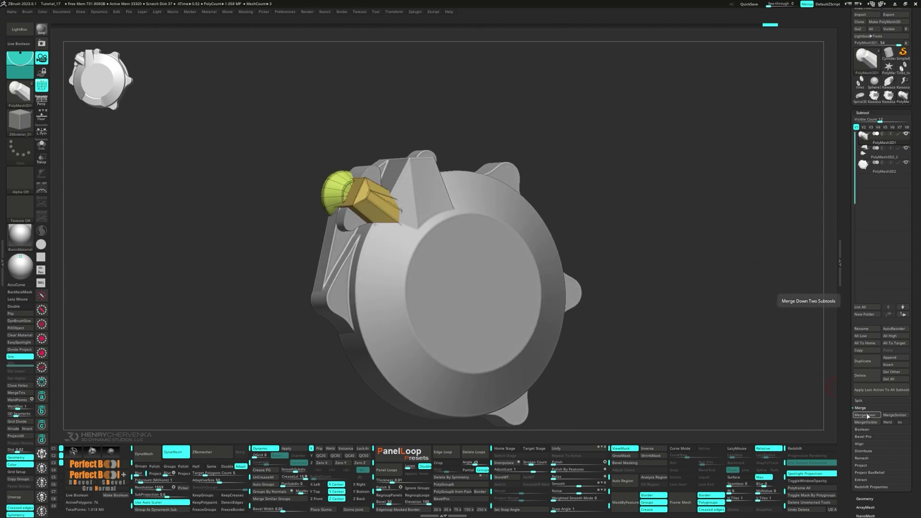
pyautogui.moveTo(516, 268)
pyautogui.keyDown('ctrl'); pyautogui.mouseDown(button='right')
pyautogui.moveTo(498, 252)
pyautogui.moveTo(520, 257)
pyautogui.moveTo(481, 339)
pyautogui.moveTo(412, 245)
pyautogui.mouseUp(button='right'); pyautogui.keyUp('ctrl')
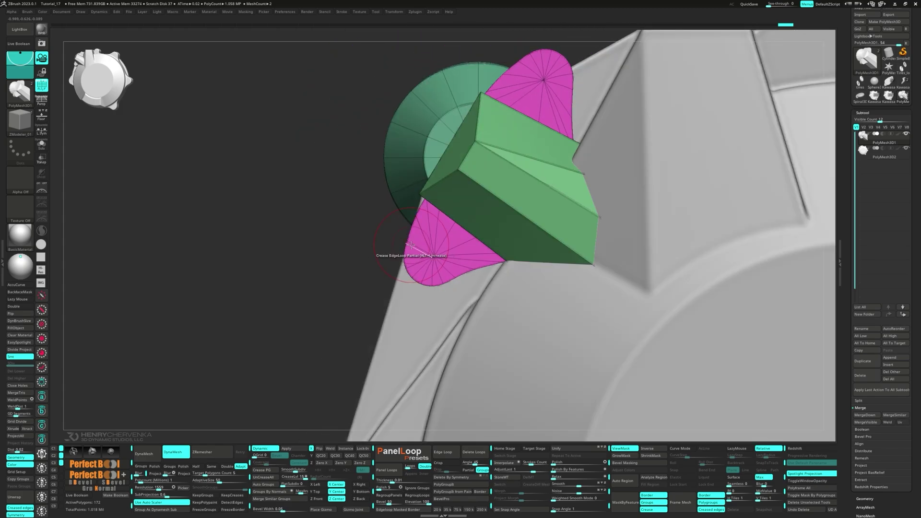
# Adjust the lower side tab's corner against the slanted block with the MoveInfiniteDepth brush
pyautogui.press('space')
pyautogui.click(468, 184)
pyautogui.press('s')
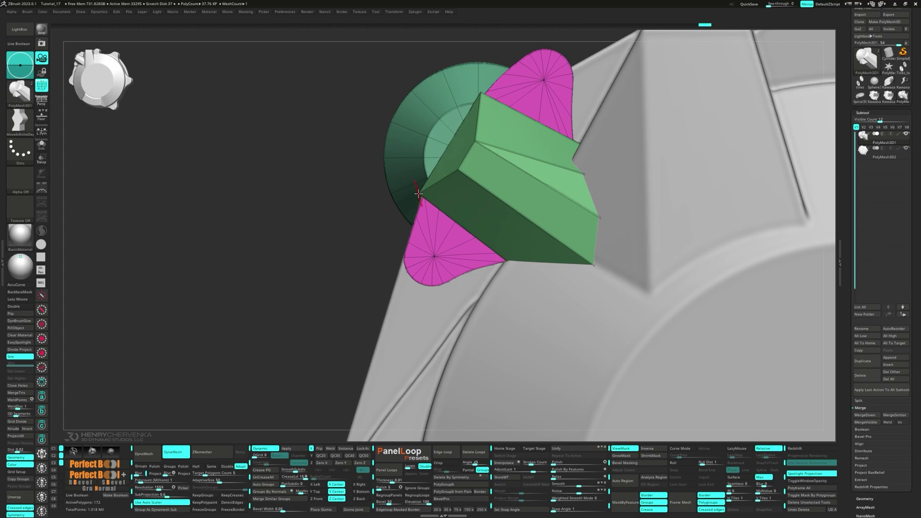
pyautogui.moveTo(418, 194); pyautogui.dragTo(417, 240, button='right')
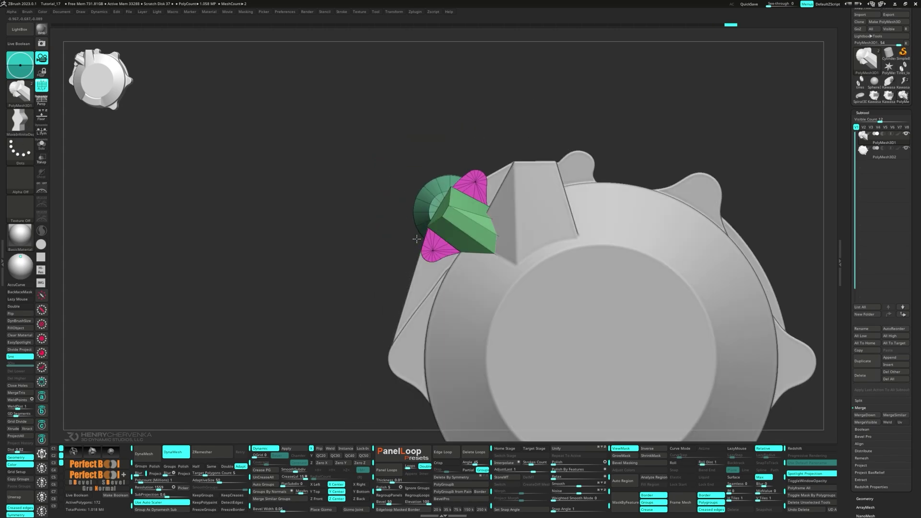
# Apply the dynamic subdivision to the merged details and delete the lower subdivision levels
pyautogui.click(286, 449)
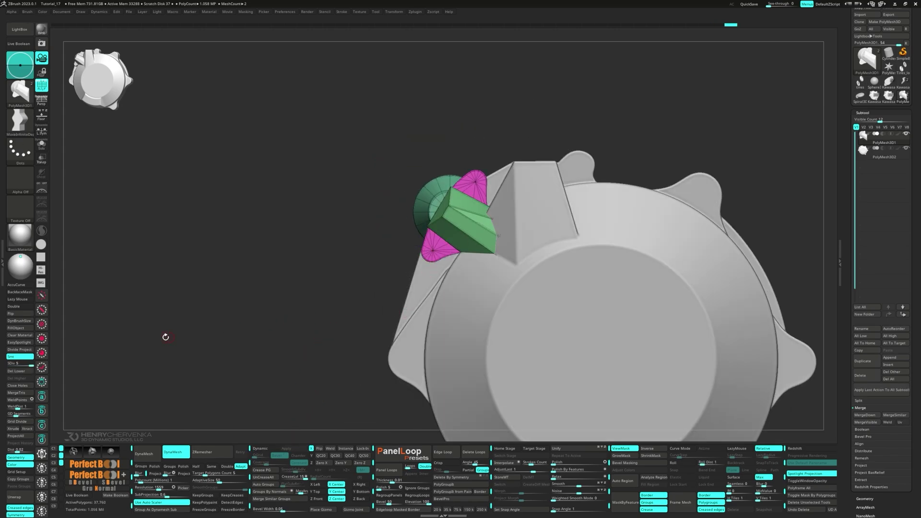
pyautogui.click(17, 372)
pyautogui.keyDown('ctrl'); pyautogui.moveTo(300, 329); pyautogui.dragTo(304, 319, button='right'); pyautogui.keyUp('ctrl')
pyautogui.keyDown('alt'); pyautogui.moveTo(304, 319); pyautogui.dragTo(222, 307, button='right'); pyautogui.keyUp('alt')
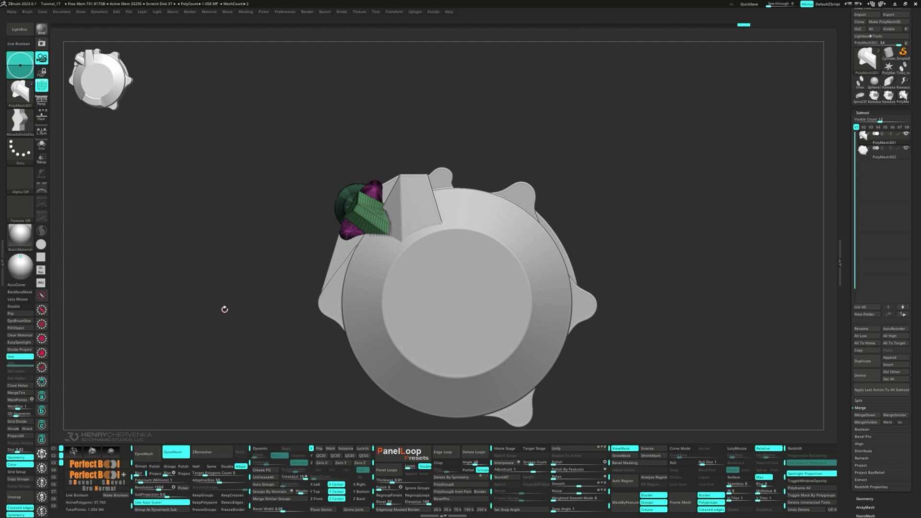
# Merge the details into the main disc body, DynaMesh the combined part and hide the polyframe
pyautogui.keyDown('ctrl'); pyautogui.moveTo(214, 268); pyautogui.dragTo(251, 337); pyautogui.keyUp('ctrl')
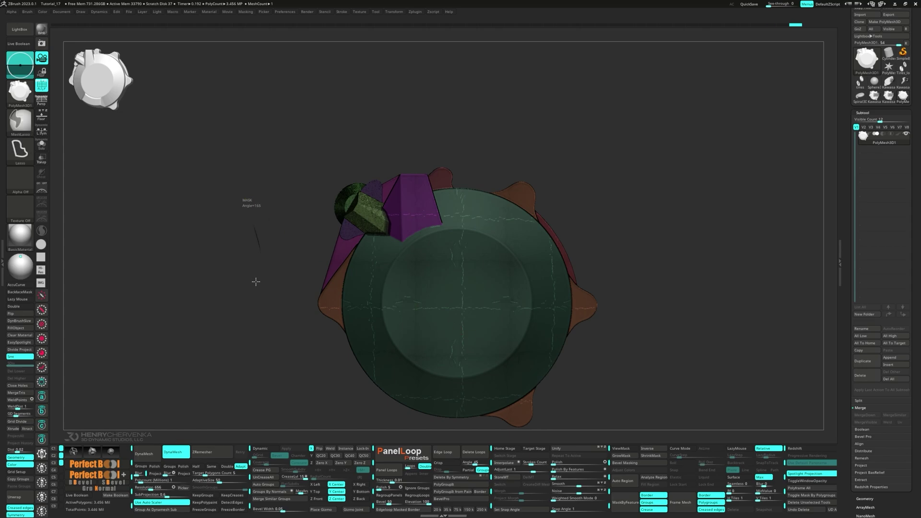
pyautogui.hotkey('shift', 'f')
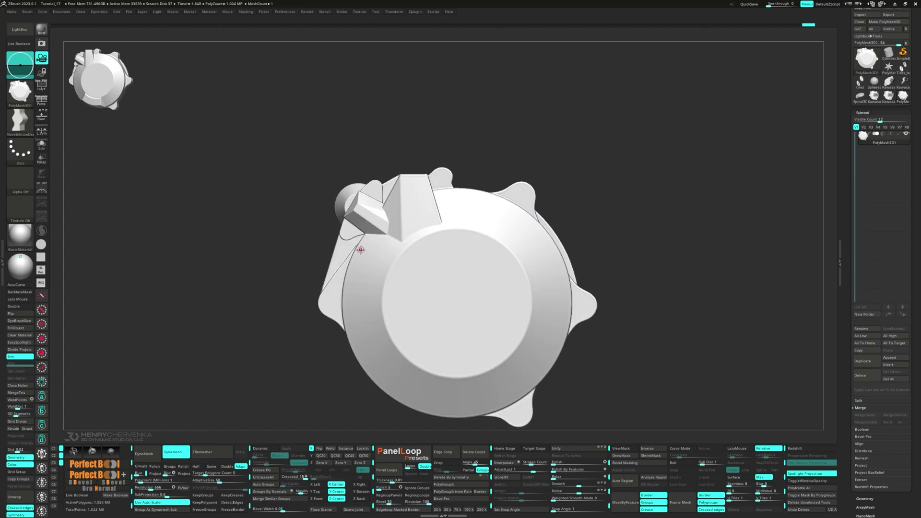
# Polish the combined part to soften its edges and return to the front view
pyautogui.moveTo(360, 249); pyautogui.dragTo(407, 252, button='right')
pyautogui.keyDown('ctrl'); pyautogui.moveTo(331, 211); pyautogui.dragTo(321, 268, button='right'); pyautogui.keyUp('ctrl')
pyautogui.keyDown('shift'); pyautogui.moveTo(328, 268); pyautogui.dragTo(328, 252); pyautogui.keyUp('shift')
pyautogui.moveTo(328, 252); pyautogui.dragTo(346, 300, button='right')
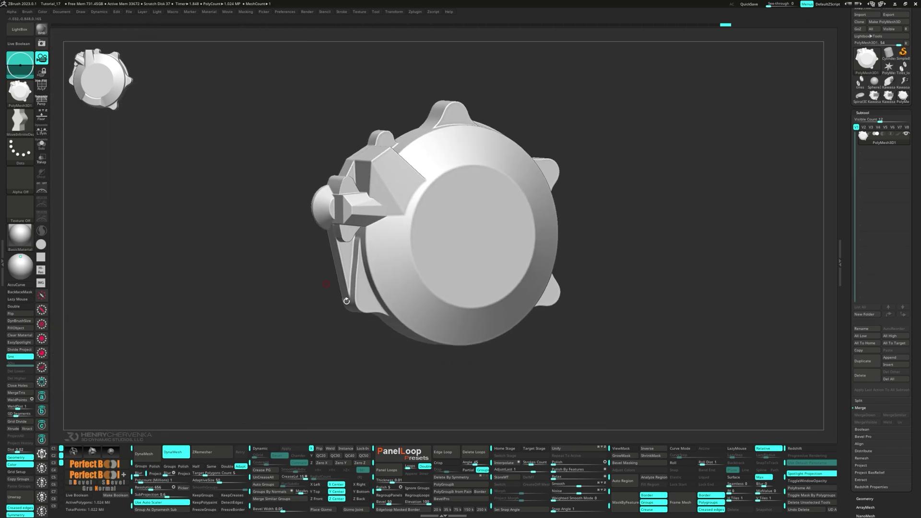
pyautogui.moveTo(599, 398); pyautogui.dragTo(562, 357, button='right')
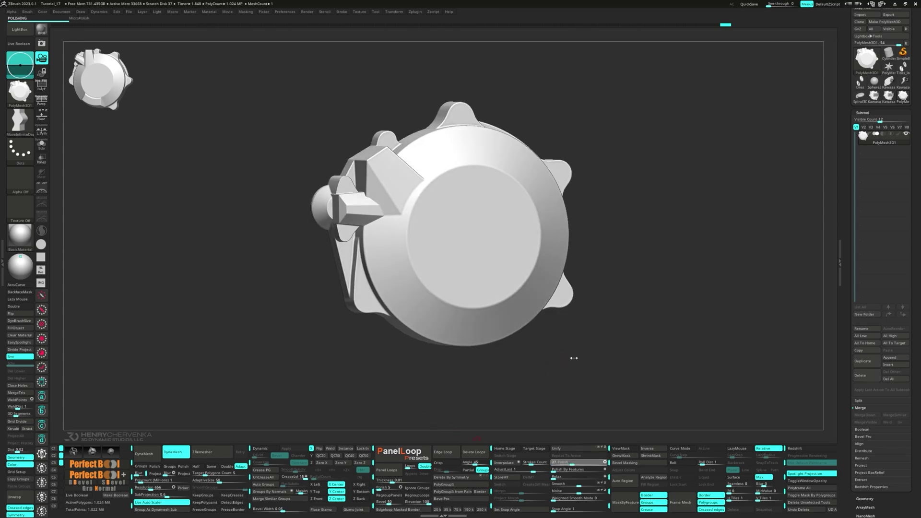
pyautogui.moveTo(573, 358); pyautogui.dragTo(593, 364, button='right')
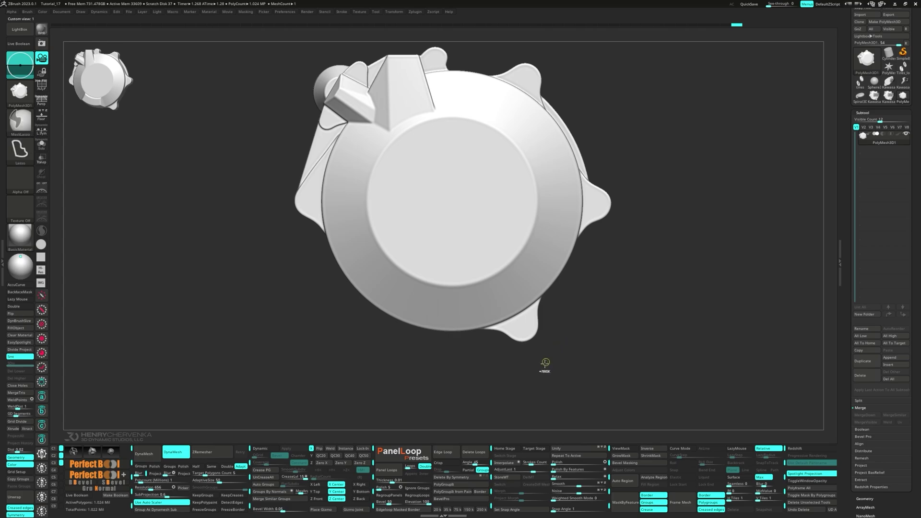
# Mask the whole part except a wedge across the lower section of the disc's front
pyautogui.moveTo(490, 349)
pyautogui.keyDown('ctrl'); pyautogui.mouseDown()
pyautogui.moveTo(609, 201)
pyautogui.moveTo(457, 213)
pyautogui.mouseUp(); pyautogui.keyUp('ctrl')
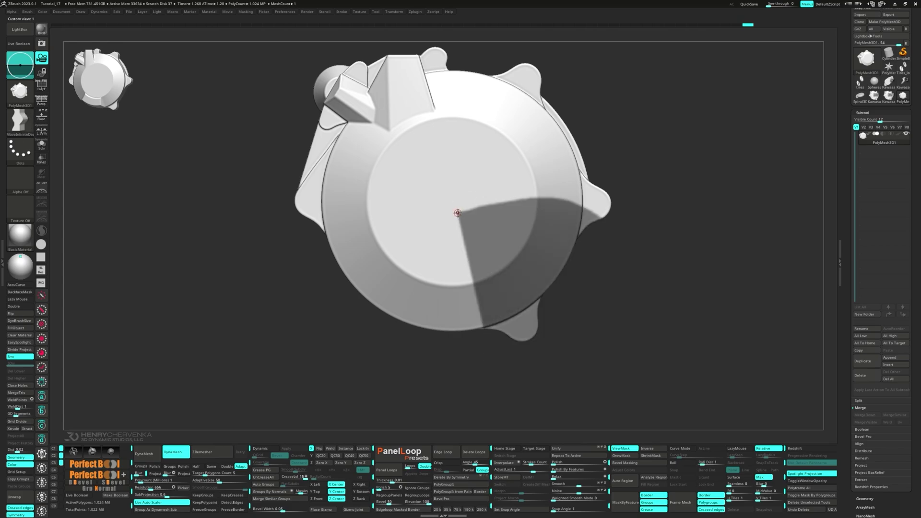
pyautogui.moveTo(348, 302)
pyautogui.keyDown('ctrl'); pyautogui.mouseDown()
pyautogui.moveTo(407, 220)
pyautogui.moveTo(417, 222)
pyautogui.mouseUp(); pyautogui.keyUp('ctrl')
pyautogui.moveTo(418, 222); pyautogui.dragTo(422, 307, button='right')
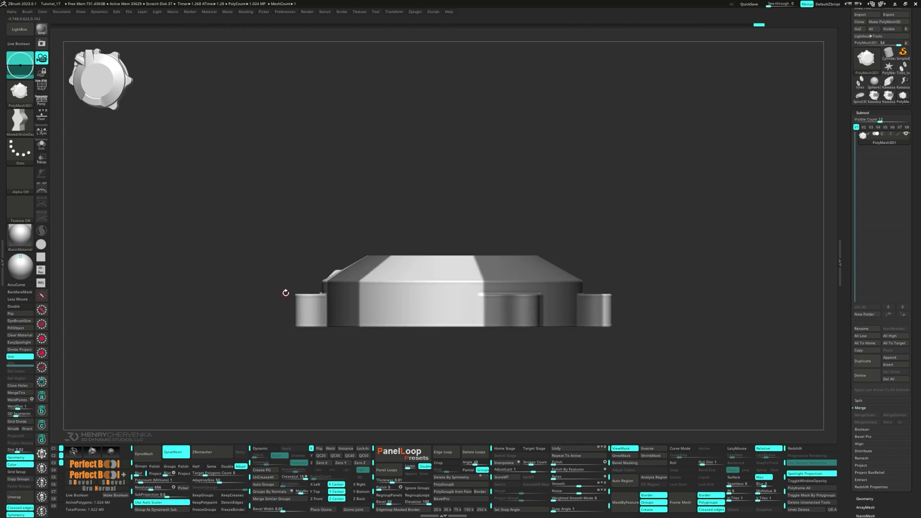
pyautogui.moveTo(286, 292)
pyautogui.keyDown('ctrl'); pyautogui.mouseDown()
pyautogui.moveTo(638, 359)
pyautogui.moveTo(670, 280)
pyautogui.mouseUp(); pyautogui.keyUp('ctrl')
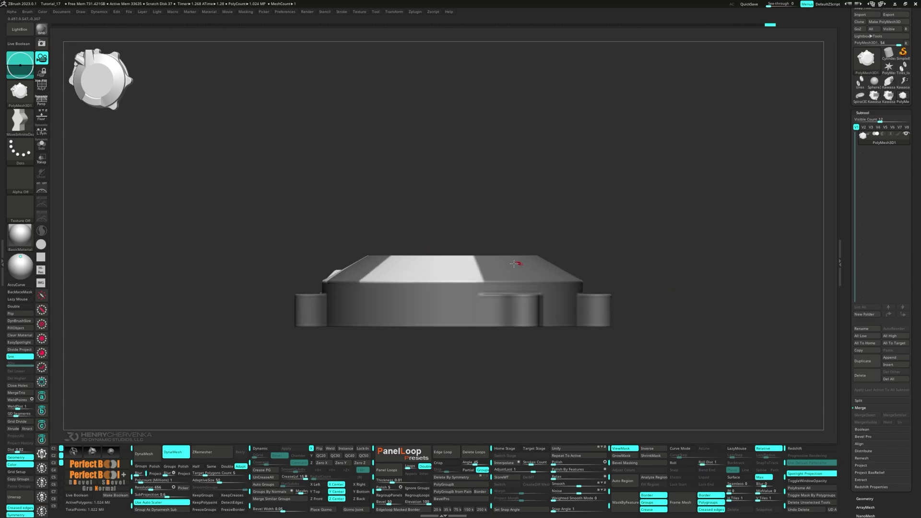
pyautogui.moveTo(518, 263)
pyautogui.keyDown('shift'); pyautogui.mouseDown(button='right')
pyautogui.moveTo(508, 284)
pyautogui.moveTo(519, 344)
pyautogui.mouseUp(button='right'); pyautogui.keyUp('shift')
pyautogui.moveTo(306, 331)
pyautogui.keyDown('ctrl'); pyautogui.mouseDown()
pyautogui.moveTo(436, 72)
pyautogui.moveTo(196, 192)
pyautogui.mouseUp(); pyautogui.keyUp('ctrl')
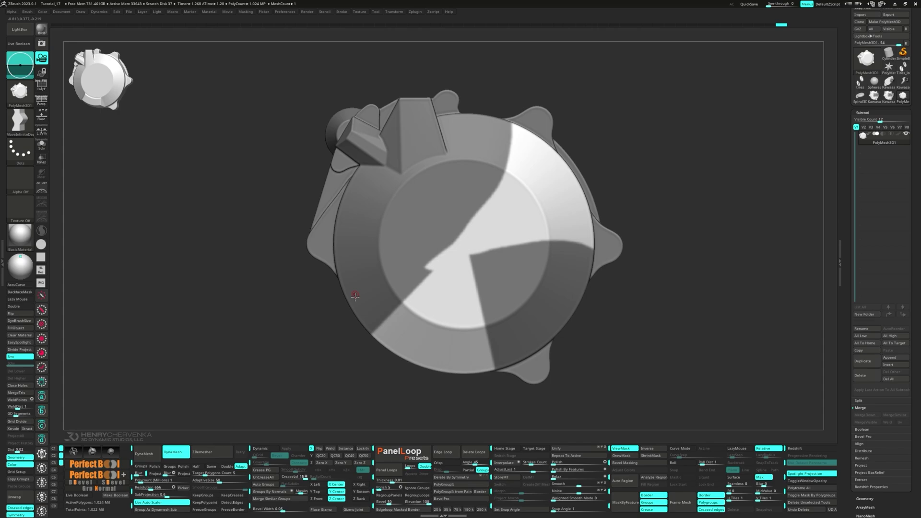
pyautogui.moveTo(394, 265)
pyautogui.mouseDown(button='right')
pyautogui.moveTo(451, 284)
pyautogui.moveTo(442, 285)
pyautogui.moveTo(455, 305)
pyautogui.mouseUp(button='right')
pyautogui.moveTo(550, 392)
pyautogui.keyDown('ctrl'); pyautogui.mouseDown()
pyautogui.moveTo(397, 179)
pyautogui.moveTo(709, 269)
pyautogui.mouseUp(); pyautogui.keyUp('ctrl')
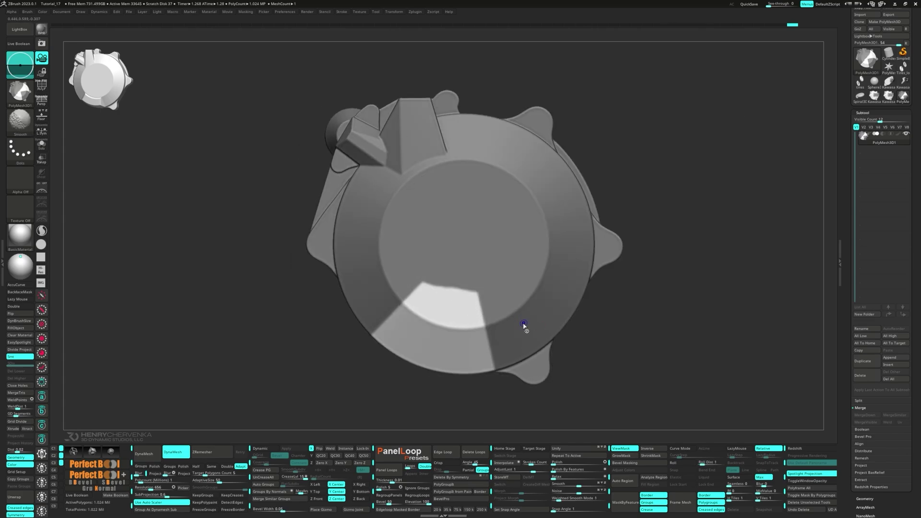
pyautogui.keyDown('alt'); pyautogui.moveTo(524, 325); pyautogui.dragTo(511, 282, button='right'); pyautogui.keyUp('alt')
# Add a circular mask over the disc's central face, leaving only the lower bevel wedge unmasked
pyautogui.press('space')
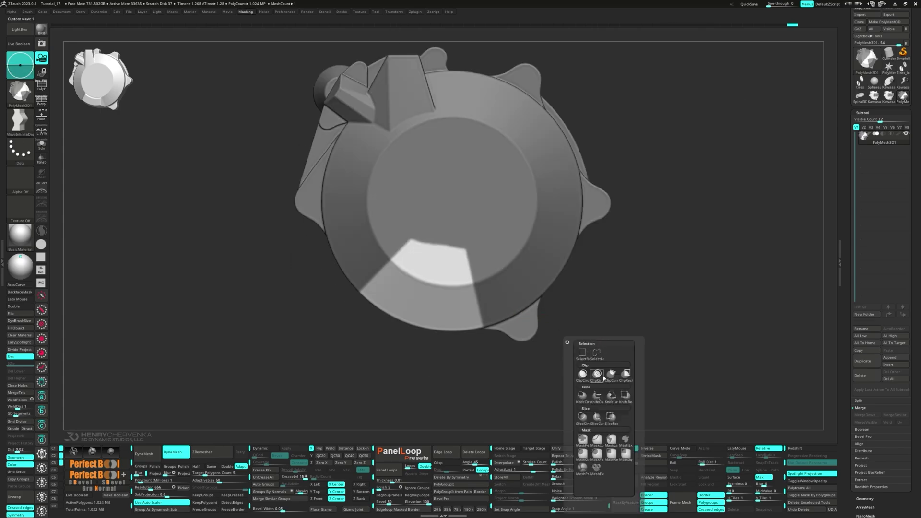
pyautogui.click(603, 439)
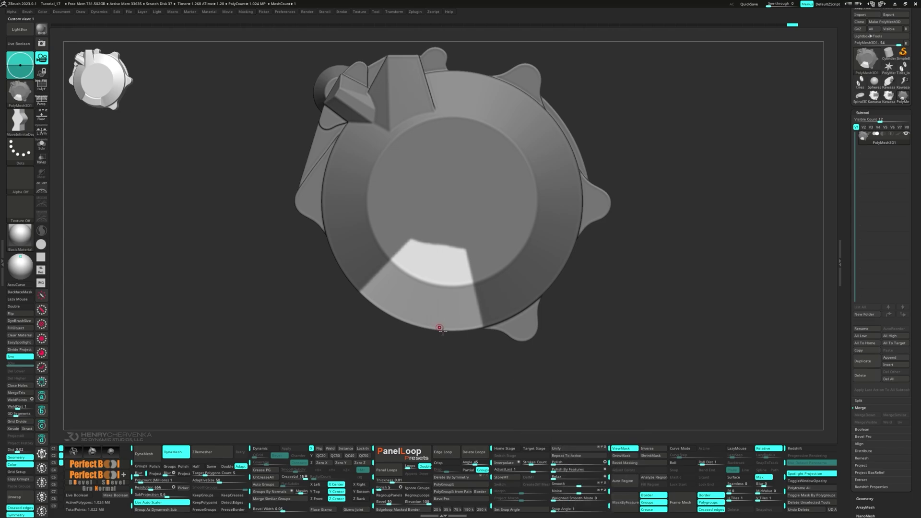
pyautogui.keyDown('ctrl'); pyautogui.moveTo(432, 172); pyautogui.dragTo(516, 303); pyautogui.keyUp('ctrl')
pyautogui.moveTo(530, 356)
pyautogui.mouseDown()
pyautogui.moveTo(508, 222)
pyautogui.moveTo(497, 298)
pyautogui.moveTo(523, 308)
pyautogui.mouseUp()
pyautogui.keyDown('ctrl'); pyautogui.click(522, 303); pyautogui.keyUp('ctrl')
# Clip the unmasked bevel wedge to a flat plane level with the disc's front face with ClipCurve
pyautogui.press('w')
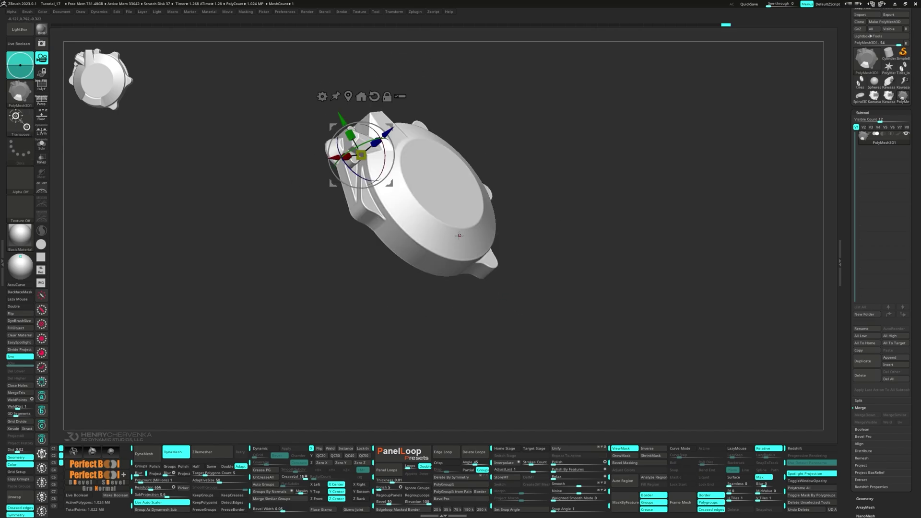
pyautogui.keyDown('ctrl'); pyautogui.click(446, 240); pyautogui.keyUp('ctrl')
pyautogui.moveTo(412, 299)
pyautogui.keyDown('shift'); pyautogui.mouseDown()
pyautogui.moveTo(549, 291)
pyautogui.moveTo(578, 321)
pyautogui.moveTo(565, 300)
pyautogui.mouseUp(); pyautogui.keyUp('shift')
pyautogui.press('q')
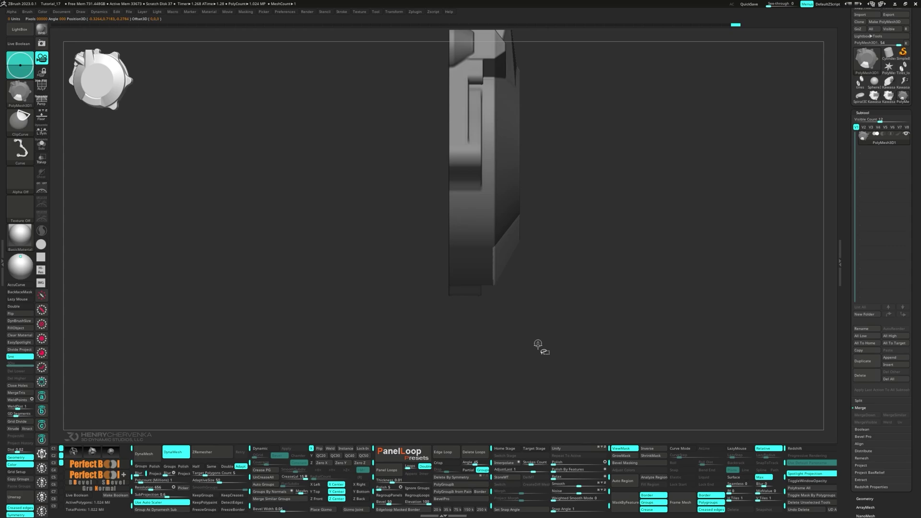
pyautogui.moveTo(537, 343)
pyautogui.keyDown('ctrl'); pyautogui.keyDown('shift'); pyautogui.mouseDown()
pyautogui.moveTo(539, 99)
pyautogui.moveTo(529, 101)
pyautogui.mouseUp(); pyautogui.keyUp('shift'); pyautogui.keyUp('ctrl')
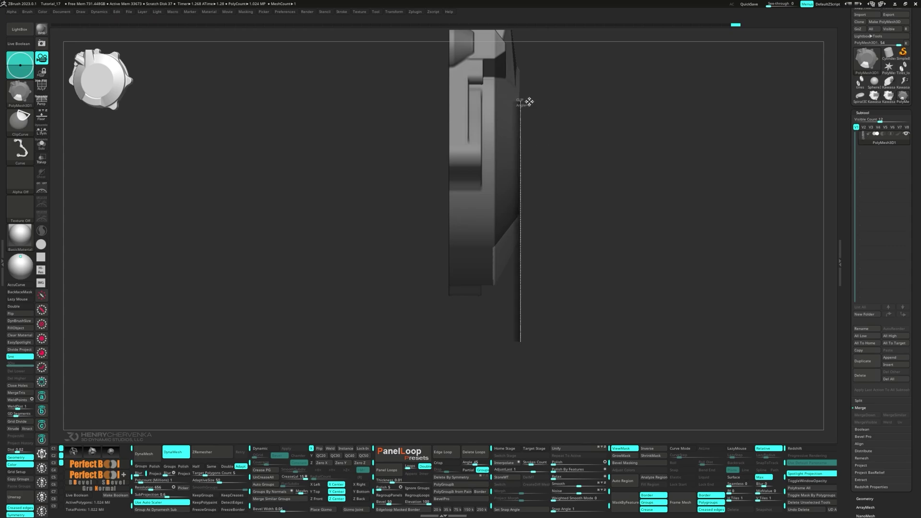
pyautogui.moveTo(529, 101)
pyautogui.keyDown('ctrl'); pyautogui.keyDown('shift'); pyautogui.mouseDown()
pyautogui.moveTo(555, 195)
pyautogui.moveTo(545, 216)
pyautogui.mouseUp(); pyautogui.keyUp('shift'); pyautogui.keyUp('ctrl')
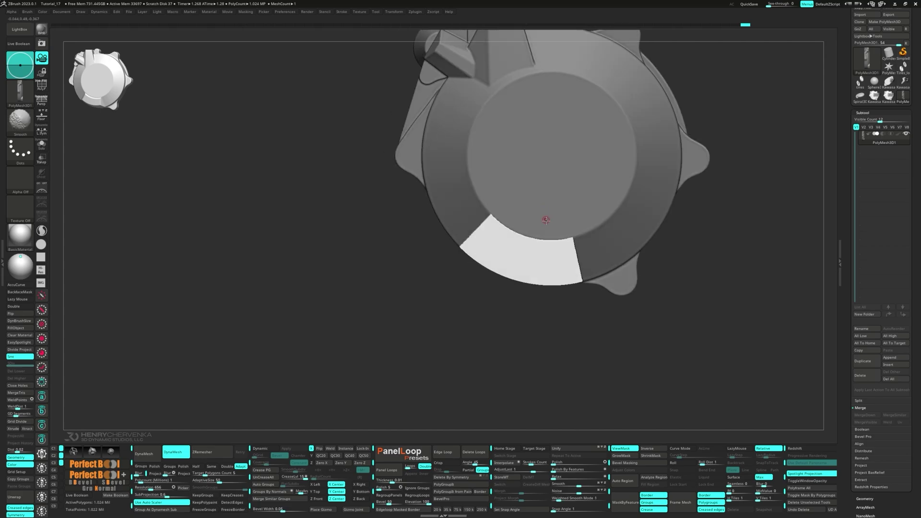
# Tilt the flattened wedge down toward the disc's outer edge with the gizmo and DynaMesh the part
pyautogui.press('w')
pyautogui.keyDown('alt'); pyautogui.moveTo(535, 282); pyautogui.dragTo(444, 290); pyautogui.keyUp('alt')
pyautogui.keyDown('alt'); pyautogui.moveTo(525, 256); pyautogui.dragTo(523, 263); pyautogui.keyUp('alt')
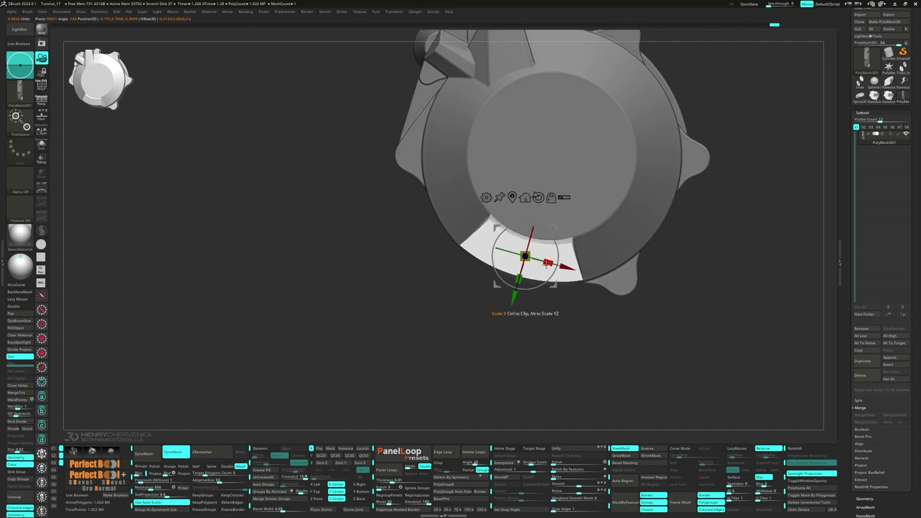
pyautogui.moveTo(541, 266); pyautogui.dragTo(562, 261, button='right')
pyautogui.keyDown('alt'); pyautogui.moveTo(483, 257); pyautogui.dragTo(529, 257); pyautogui.keyUp('alt')
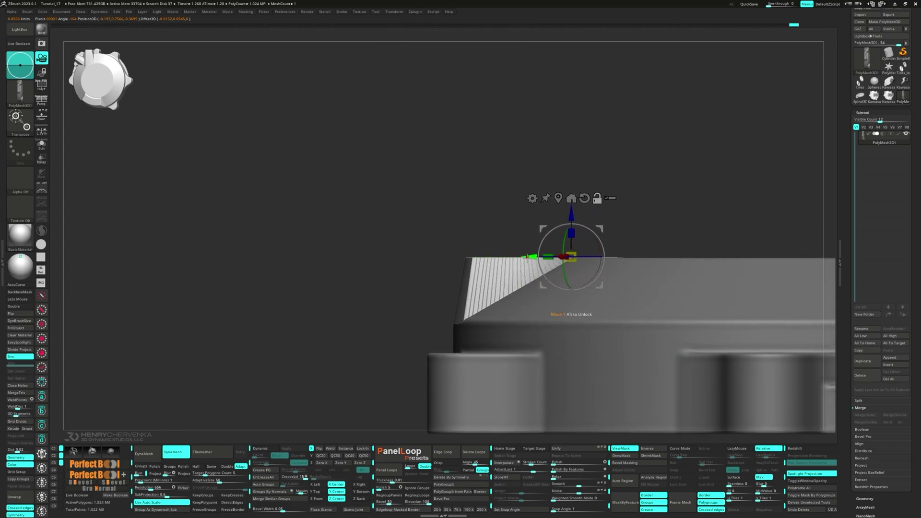
pyautogui.moveTo(527, 259); pyautogui.dragTo(516, 289, button='right')
pyautogui.keyDown('alt'); pyautogui.moveTo(522, 196); pyautogui.dragTo(546, 175); pyautogui.keyUp('alt')
pyautogui.moveTo(393, 267)
pyautogui.mouseDown(button='right')
pyautogui.moveTo(401, 269)
pyautogui.moveTo(326, 224)
pyautogui.moveTo(349, 282)
pyautogui.moveTo(324, 298)
pyautogui.moveTo(349, 296)
pyautogui.moveTo(345, 246)
pyautogui.moveTo(312, 283)
pyautogui.moveTo(321, 279)
pyautogui.mouseUp(button='right')
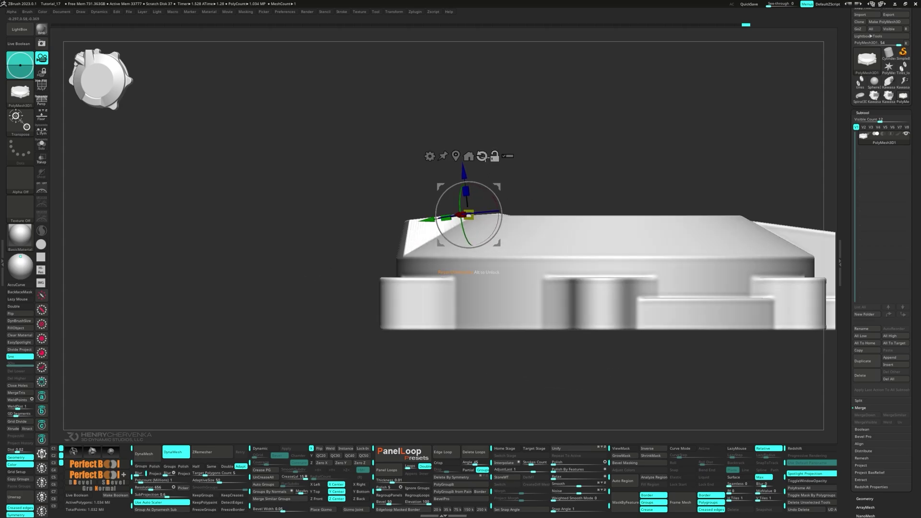
# Try to clip the wedge's raised inner edge level with the front face and DynaMesh the part
pyautogui.press('q')
pyautogui.moveTo(539, 201)
pyautogui.keyDown('ctrl'); pyautogui.mouseDown(button='right')
pyautogui.moveTo(560, 227)
pyautogui.moveTo(537, 237)
pyautogui.mouseUp(button='right'); pyautogui.keyUp('ctrl')
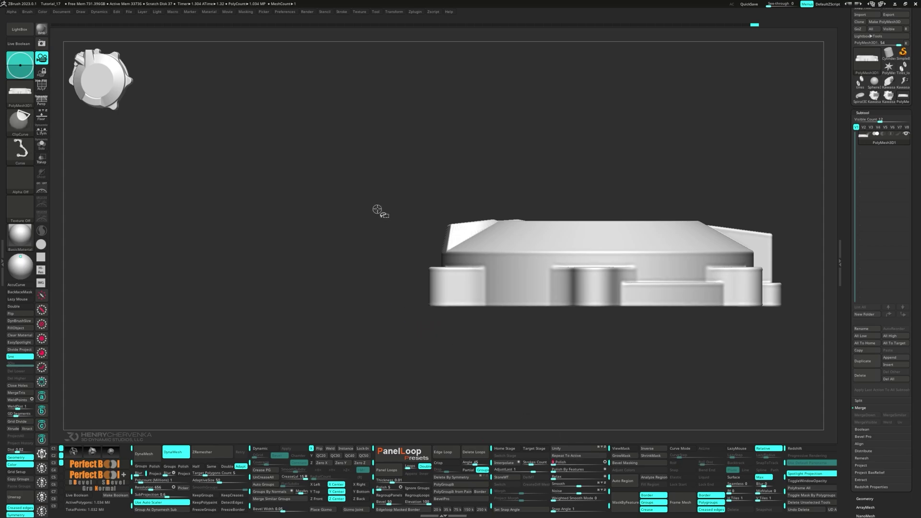
pyautogui.keyDown('ctrl'); pyautogui.keyDown('shift'); pyautogui.moveTo(359, 220); pyautogui.dragTo(795, 223); pyautogui.keyUp('shift'); pyautogui.keyUp('ctrl')
pyautogui.moveTo(718, 222)
pyautogui.mouseDown()
pyautogui.moveTo(549, 210)
pyautogui.moveTo(465, 264)
pyautogui.moveTo(450, 298)
pyautogui.moveTo(472, 270)
pyautogui.mouseUp()
pyautogui.moveTo(648, 268)
pyautogui.keyDown('ctrl'); pyautogui.mouseDown()
pyautogui.moveTo(654, 282)
pyautogui.moveTo(646, 312)
pyautogui.mouseUp(); pyautogui.keyUp('ctrl')
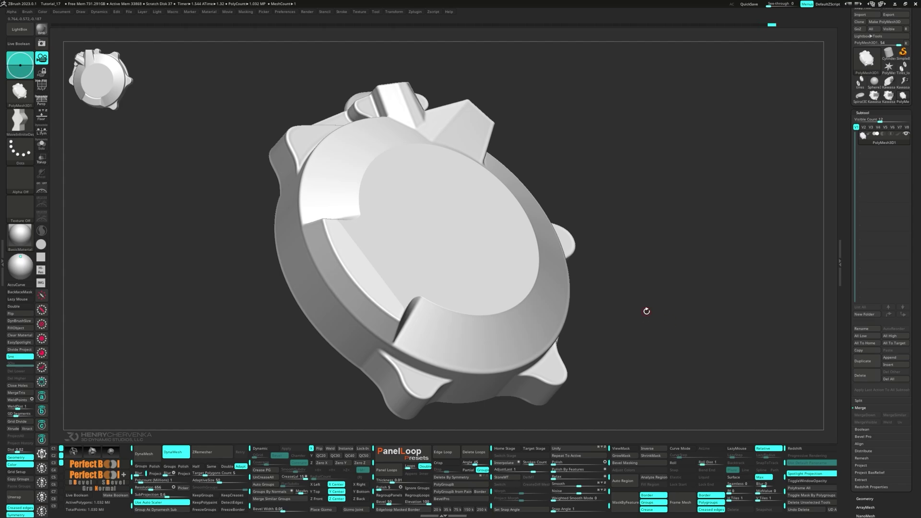
# Try smoothing the seam between the wedge and the front face, and undo back past the clip
pyautogui.moveTo(368, 280)
pyautogui.mouseDown(button='right')
pyautogui.moveTo(356, 304)
pyautogui.moveTo(370, 242)
pyautogui.moveTo(373, 269)
pyautogui.mouseUp(button='right')
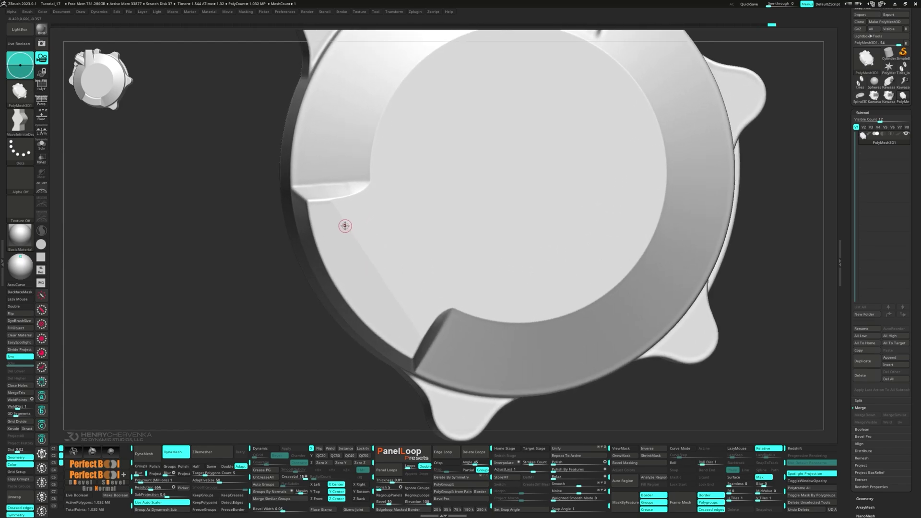
pyautogui.keyDown('shift'); pyautogui.moveTo(355, 242); pyautogui.dragTo(360, 247); pyautogui.keyUp('shift')
pyautogui.keyDown('shift'); pyautogui.moveTo(387, 285); pyautogui.dragTo(405, 313); pyautogui.keyUp('shift')
pyautogui.moveTo(405, 314); pyautogui.dragTo(392, 253, button='right')
pyautogui.moveTo(394, 296)
pyautogui.keyDown('ctrl'); pyautogui.mouseDown(button='right')
pyautogui.moveTo(397, 274)
pyautogui.moveTo(407, 315)
pyautogui.moveTo(434, 326)
pyautogui.moveTo(397, 273)
pyautogui.moveTo(472, 322)
pyautogui.moveTo(447, 350)
pyautogui.moveTo(417, 335)
pyautogui.moveTo(403, 306)
pyautogui.mouseUp(button='right'); pyautogui.keyUp('ctrl')
pyautogui.hotkey('ctrl', 'z')
pyautogui.hotkey('ctrl', 'z')
pyautogui.hotkey('ctrl', 'z')
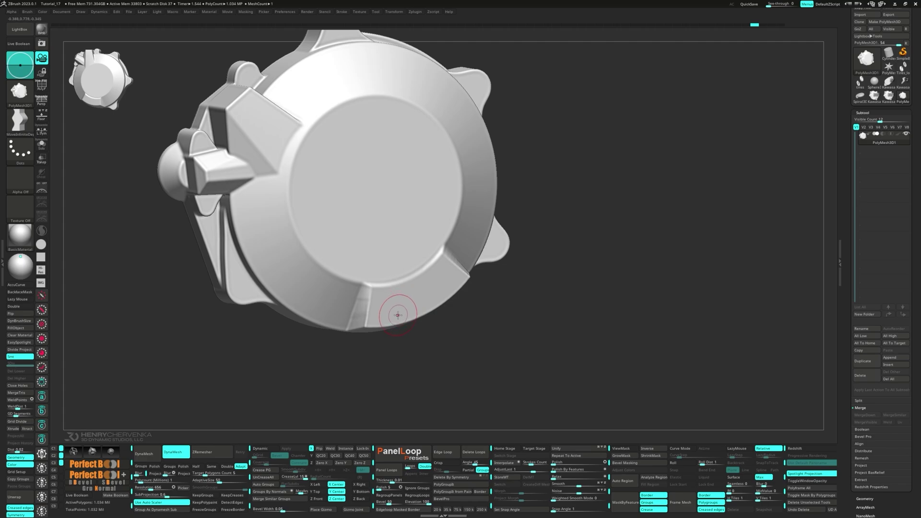
# Show the polygroups, isolate the wedge's flat face and mask everything except that group
pyautogui.hotkey('shift', 'f')
pyautogui.keyDown('ctrl'); pyautogui.keyDown('shift'); pyautogui.click(418, 309); pyautogui.keyUp('shift'); pyautogui.keyUp('ctrl')
pyautogui.keyDown('ctrl'); pyautogui.click(563, 346); pyautogui.keyUp('ctrl')
pyautogui.keyDown('ctrl'); pyautogui.keyDown('shift'); pyautogui.click(562, 346); pyautogui.keyUp('shift'); pyautogui.keyUp('ctrl')
pyautogui.keyDown('ctrl'); pyautogui.click(536, 344); pyautogui.keyUp('ctrl')
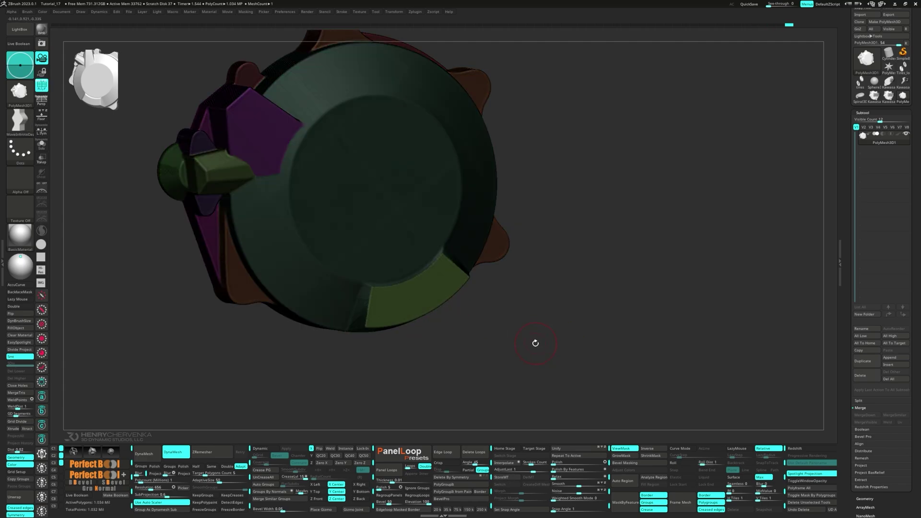
# Place the gizmo on the wedge's flat face and soften the mask border around it
pyautogui.press('w')
pyautogui.moveTo(411, 306); pyautogui.dragTo(429, 299, button='right')
pyautogui.keyDown('ctrl'); pyautogui.moveTo(429, 298); pyautogui.dragTo(395, 329, button='right'); pyautogui.keyUp('ctrl')
pyautogui.moveTo(395, 329)
pyautogui.keyDown('alt'); pyautogui.mouseDown()
pyautogui.moveTo(345, 326)
pyautogui.moveTo(410, 319)
pyautogui.mouseUp(); pyautogui.keyUp('alt')
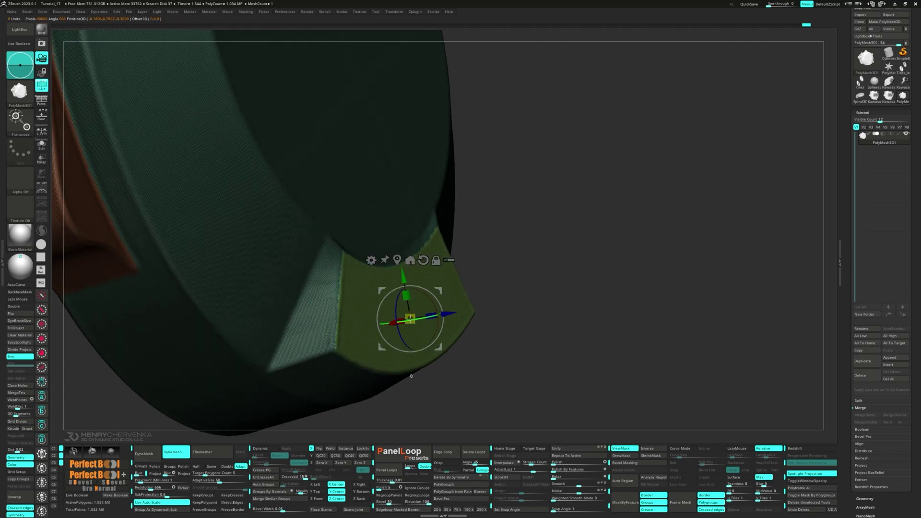
pyautogui.press('q')
pyautogui.keyDown('ctrl'); pyautogui.click(401, 321); pyautogui.keyUp('ctrl')
pyautogui.keyDown('ctrl'); pyautogui.click(401, 321); pyautogui.keyUp('ctrl')
pyautogui.keyDown('ctrl'); pyautogui.click(401, 321); pyautogui.keyUp('ctrl')
pyautogui.keyDown('ctrl'); pyautogui.click(401, 321); pyautogui.keyUp('ctrl')
pyautogui.keyDown('ctrl'); pyautogui.click(401, 321); pyautogui.keyUp('ctrl')
pyautogui.press('w')
# Fine-tune the height of the wedge's flat face from the side view with the gizmo
pyautogui.keyDown('shift'); pyautogui.moveTo(425, 323); pyautogui.dragTo(364, 253, button='right'); pyautogui.keyUp('shift')
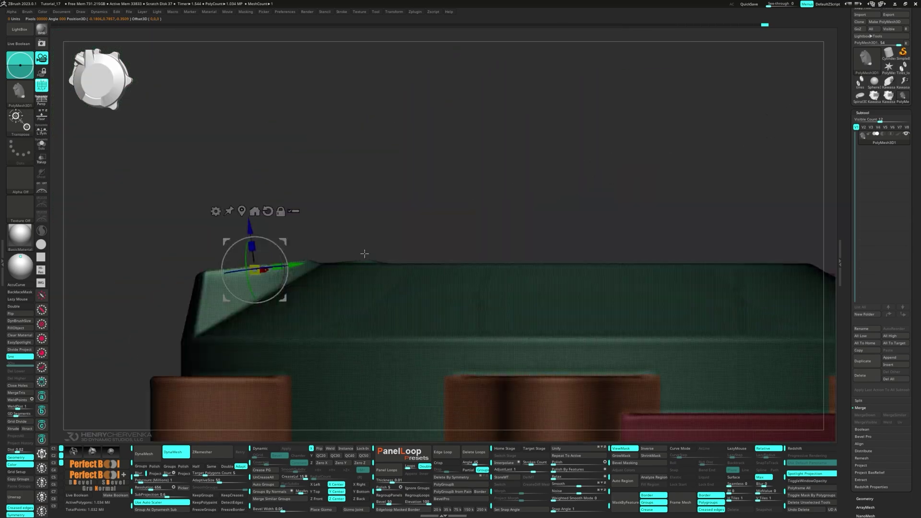
pyautogui.moveTo(255, 226); pyautogui.dragTo(254, 229)
pyautogui.moveTo(315, 243); pyautogui.dragTo(334, 277, button='right')
pyautogui.moveTo(342, 229); pyautogui.dragTo(342, 228)
pyautogui.keyDown('ctrl'); pyautogui.click(284, 294); pyautogui.keyUp('ctrl')
pyautogui.keyDown('shift'); pyautogui.moveTo(282, 300); pyautogui.dragTo(326, 283, button='right'); pyautogui.keyUp('shift')
# Clip the wedge's raised inner edge level with the front face and DynaMesh the part without the mask
pyautogui.press('q')
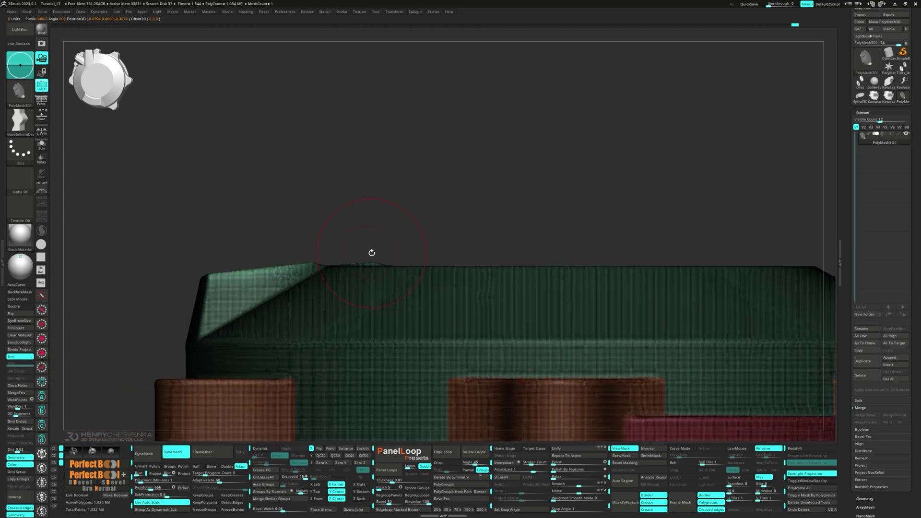
pyautogui.keyDown('ctrl'); pyautogui.keyDown('shift'); pyautogui.moveTo(171, 263); pyautogui.dragTo(423, 271); pyautogui.keyUp('shift'); pyautogui.keyUp('ctrl')
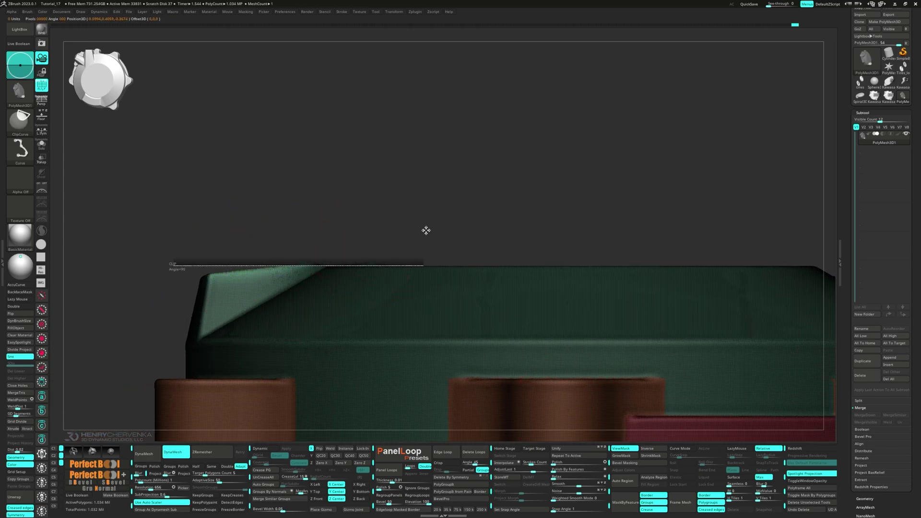
pyautogui.moveTo(426, 230); pyautogui.dragTo(288, 245, button='right')
pyautogui.keyDown('ctrl'); pyautogui.moveTo(226, 240); pyautogui.dragTo(244, 257); pyautogui.keyUp('ctrl')
pyautogui.hotkey('shift', 'f')
pyautogui.moveTo(319, 284); pyautogui.dragTo(323, 331, button='right')
pyautogui.keyDown('ctrl'); pyautogui.moveTo(198, 244); pyautogui.dragTo(221, 297); pyautogui.keyUp('ctrl')
# Smooth the wedge's inner edge where it meets the front face and polish the whole part
pyautogui.keyDown('shift'); pyautogui.moveTo(313, 320); pyautogui.dragTo(318, 316, button='right'); pyautogui.keyUp('shift')
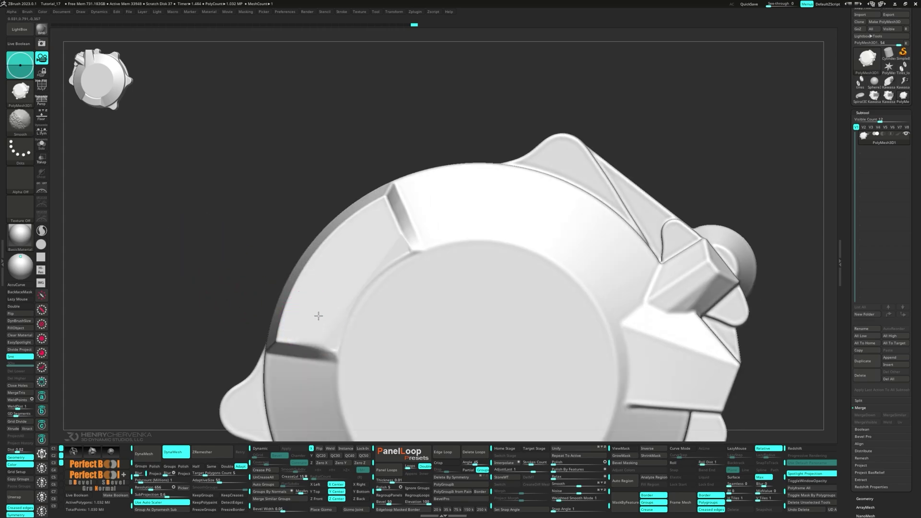
pyautogui.keyDown('shift'); pyautogui.moveTo(379, 242); pyautogui.dragTo(376, 246); pyautogui.keyUp('shift')
pyautogui.keyDown('ctrl'); pyautogui.moveTo(376, 245); pyautogui.dragTo(317, 230, button='right'); pyautogui.keyUp('ctrl')
pyautogui.moveTo(317, 230)
pyautogui.mouseDown(button='right')
pyautogui.moveTo(379, 269)
pyautogui.moveTo(350, 267)
pyautogui.moveTo(361, 278)
pyautogui.mouseUp(button='right')
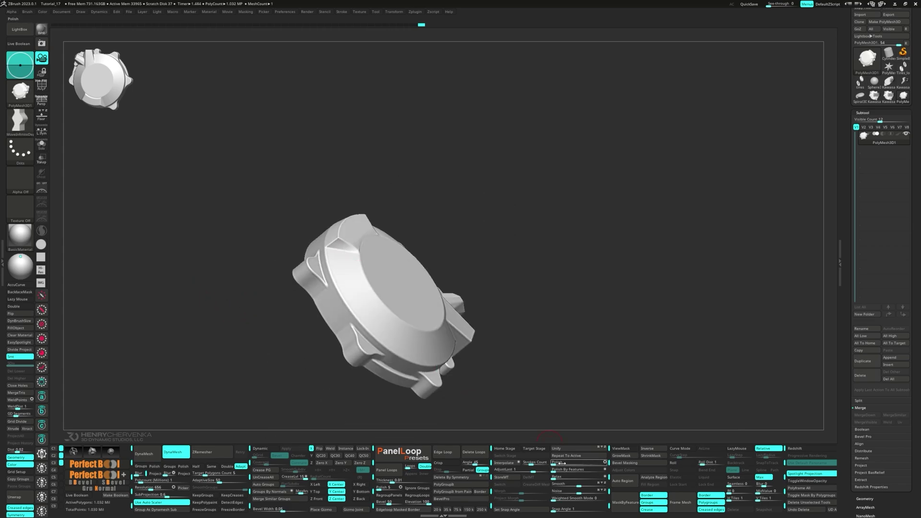
pyautogui.moveTo(548, 334); pyautogui.dragTo(548, 334)
pyautogui.moveTo(548, 335)
pyautogui.mouseDown(button='right')
pyautogui.moveTo(535, 345)
pyautogui.moveTo(526, 302)
pyautogui.moveTo(507, 332)
pyautogui.moveTo(401, 306)
pyautogui.moveTo(414, 298)
pyautogui.mouseUp(button='right')
pyautogui.keyDown('ctrl'); pyautogui.moveTo(413, 298); pyautogui.dragTo(427, 342, button='right'); pyautogui.keyUp('ctrl')
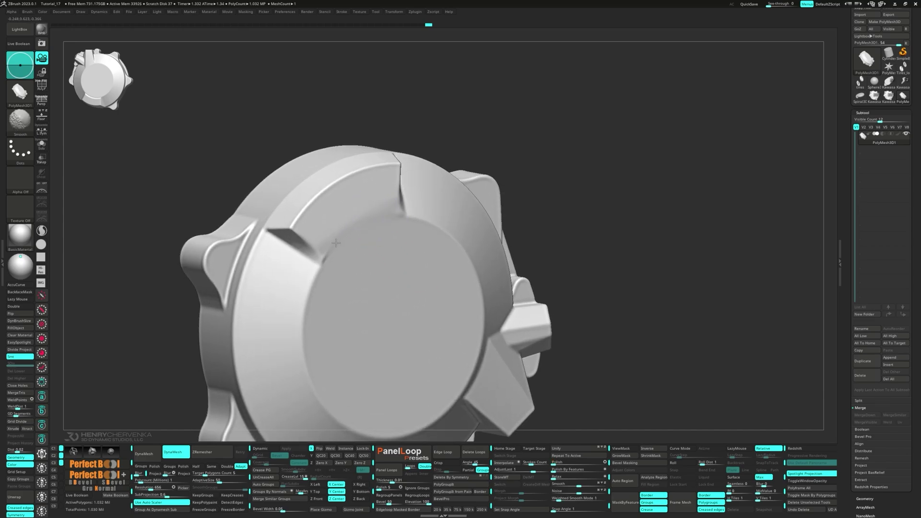
pyautogui.moveTo(385, 221)
pyautogui.mouseDown(button='right')
pyautogui.moveTo(376, 236)
pyautogui.moveTo(373, 226)
pyautogui.moveTo(438, 261)
pyautogui.moveTo(411, 267)
pyautogui.moveTo(429, 258)
pyautogui.mouseUp(button='right')
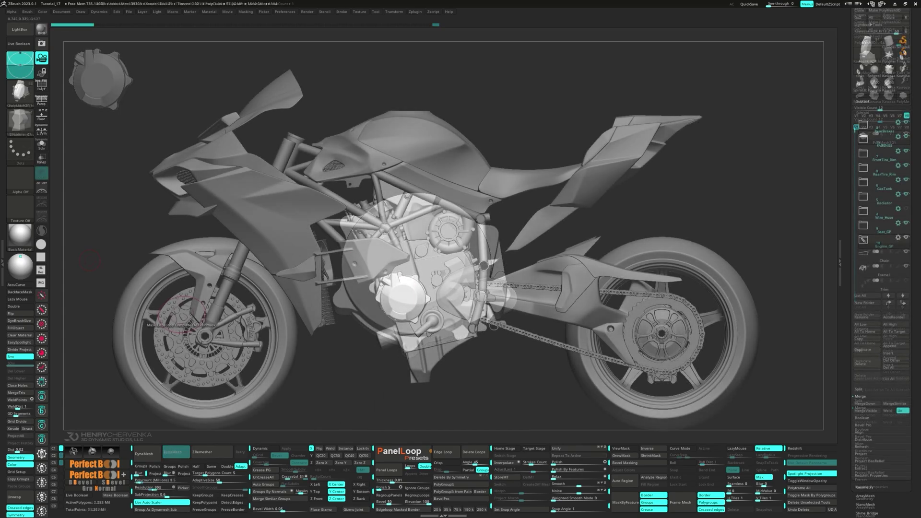
# Examine the engine parts in place on the assembled motorcycle from both sides
pyautogui.moveTo(182, 314); pyautogui.dragTo(144, 330, button='right')
pyautogui.keyDown('ctrl'); pyautogui.moveTo(430, 285); pyautogui.dragTo(439, 255, button='right'); pyautogui.keyUp('ctrl')
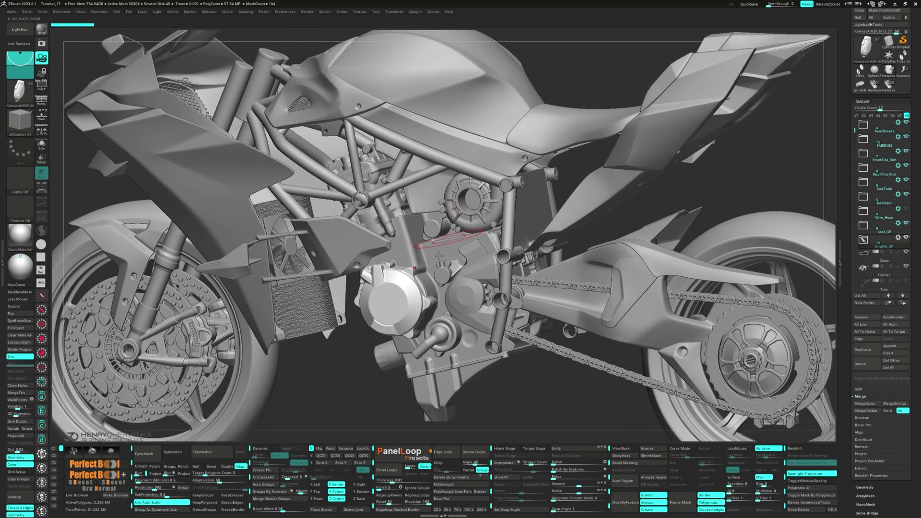
pyautogui.moveTo(433, 349)
pyautogui.mouseDown(button='right')
pyautogui.moveTo(355, 317)
pyautogui.moveTo(369, 326)
pyautogui.moveTo(406, 318)
pyautogui.mouseUp(button='right')
pyautogui.moveTo(309, 268)
pyautogui.mouseDown(button='right')
pyautogui.moveTo(332, 274)
pyautogui.moveTo(319, 320)
pyautogui.moveTo(344, 309)
pyautogui.moveTo(337, 275)
pyautogui.mouseUp(button='right')
pyautogui.moveTo(366, 302); pyautogui.dragTo(327, 351, button='right')
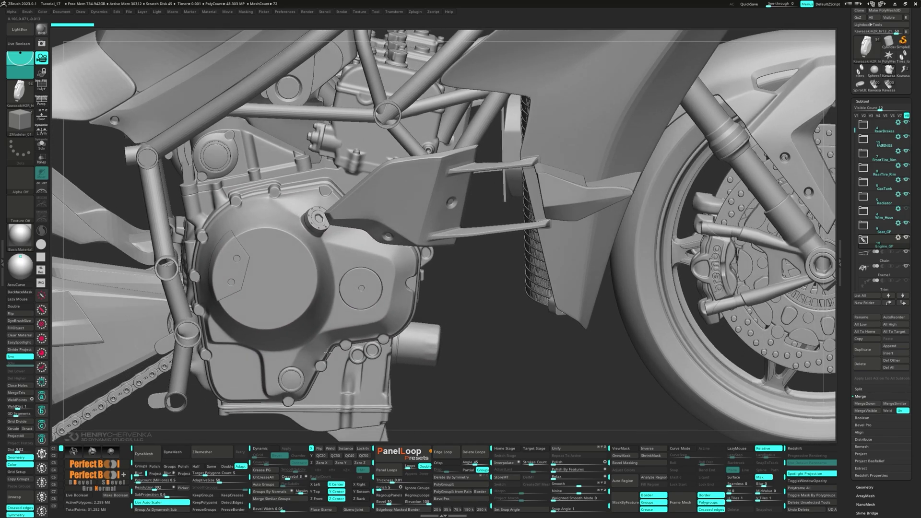
pyautogui.keyDown('alt'); pyautogui.moveTo(304, 188); pyautogui.dragTo(344, 256, button='right'); pyautogui.keyUp('alt')
pyautogui.moveTo(326, 216)
pyautogui.mouseDown(button='right')
pyautogui.moveTo(305, 221)
pyautogui.moveTo(335, 215)
pyautogui.moveTo(358, 224)
pyautogui.moveTo(364, 212)
pyautogui.moveTo(419, 253)
pyautogui.moveTo(397, 229)
pyautogui.moveTo(384, 187)
pyautogui.mouseUp(button='right')
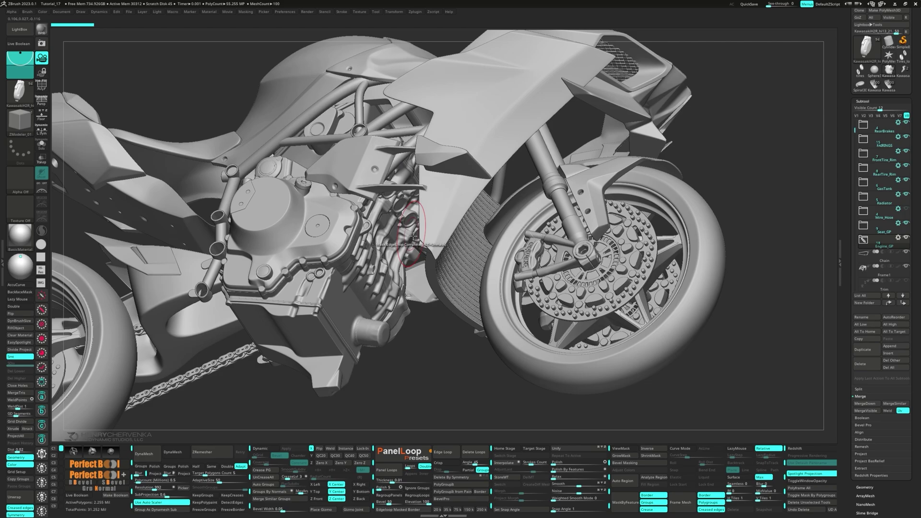
pyautogui.moveTo(323, 296)
pyautogui.mouseDown(button='right')
pyautogui.moveTo(308, 277)
pyautogui.moveTo(334, 315)
pyautogui.moveTo(410, 277)
pyautogui.mouseUp(button='right')
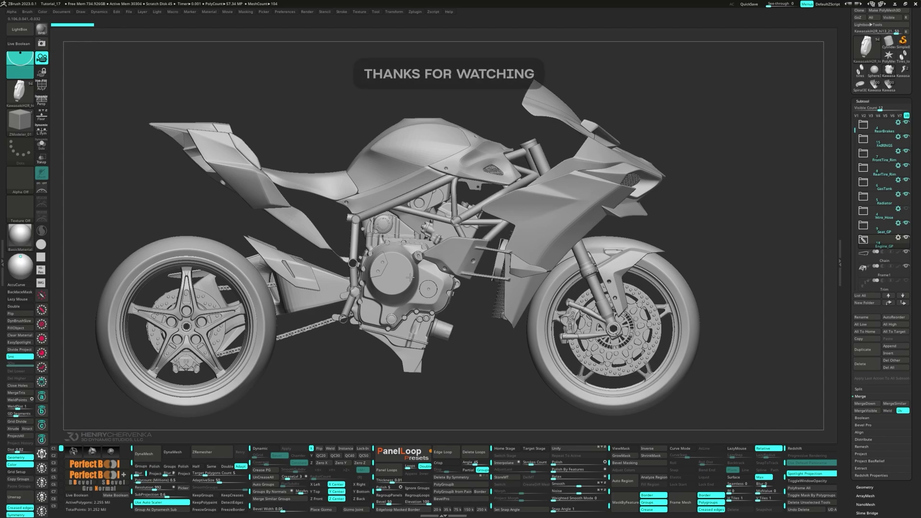